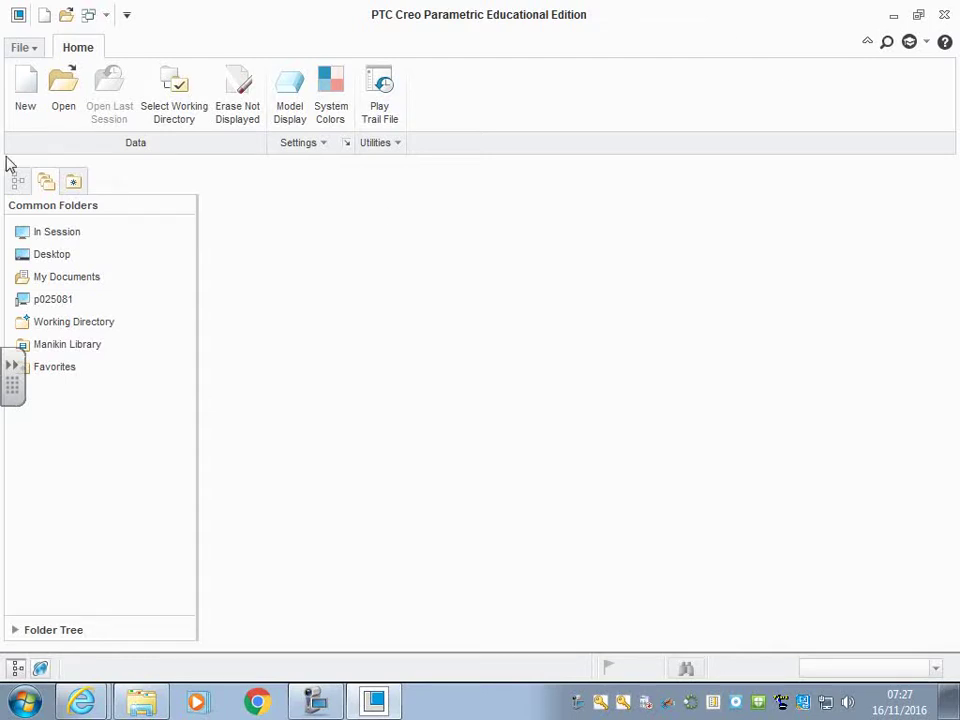
# - Create a new solid part named CIRCLE1 using the mmns_harn_part template instead of the default
pyautogui.click(28, 105)
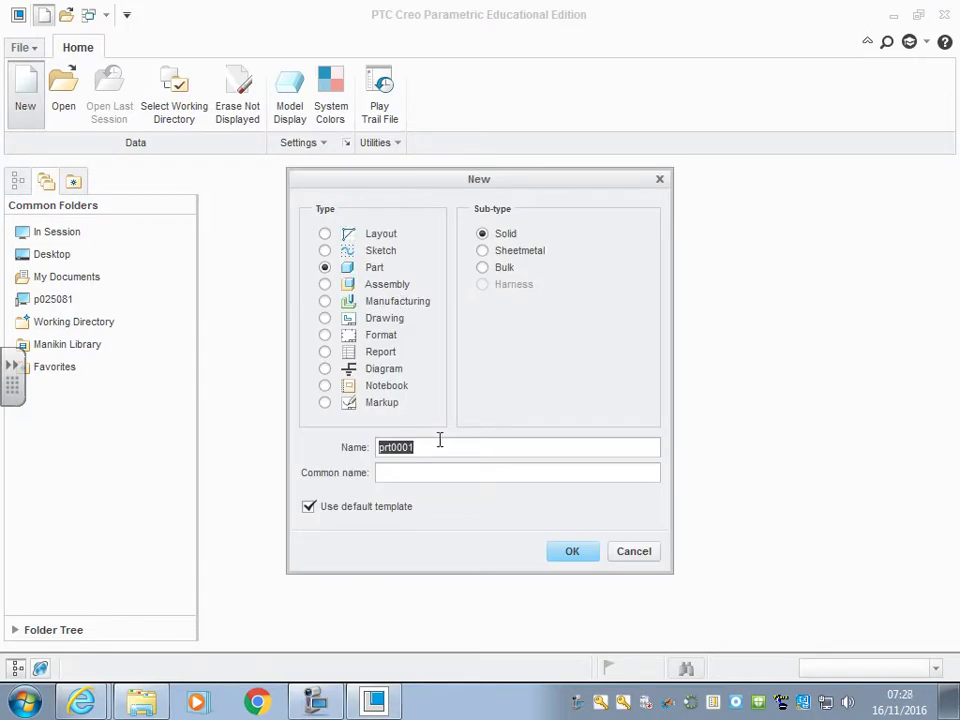
pyautogui.write('circle1')
pyautogui.click(310, 508)
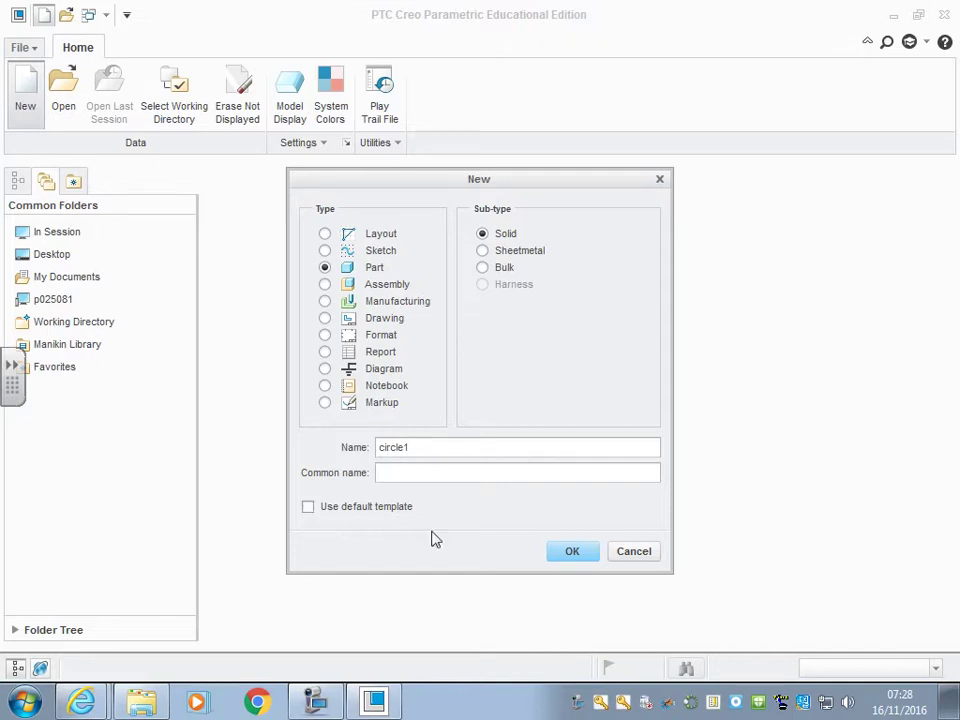
pyautogui.click(573, 558)
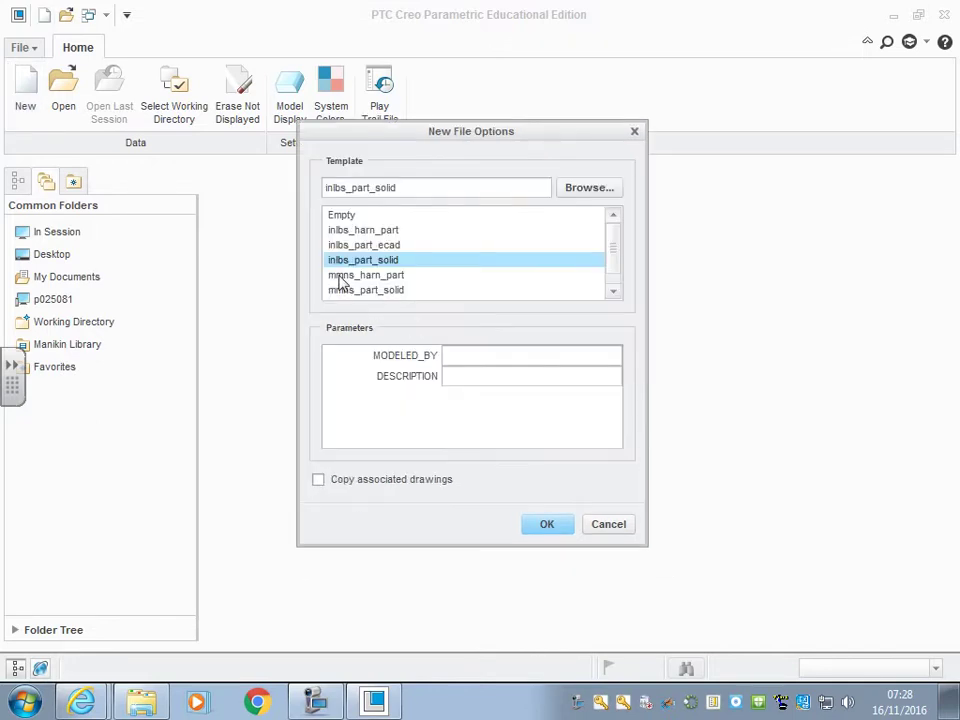
pyautogui.click(395, 277)
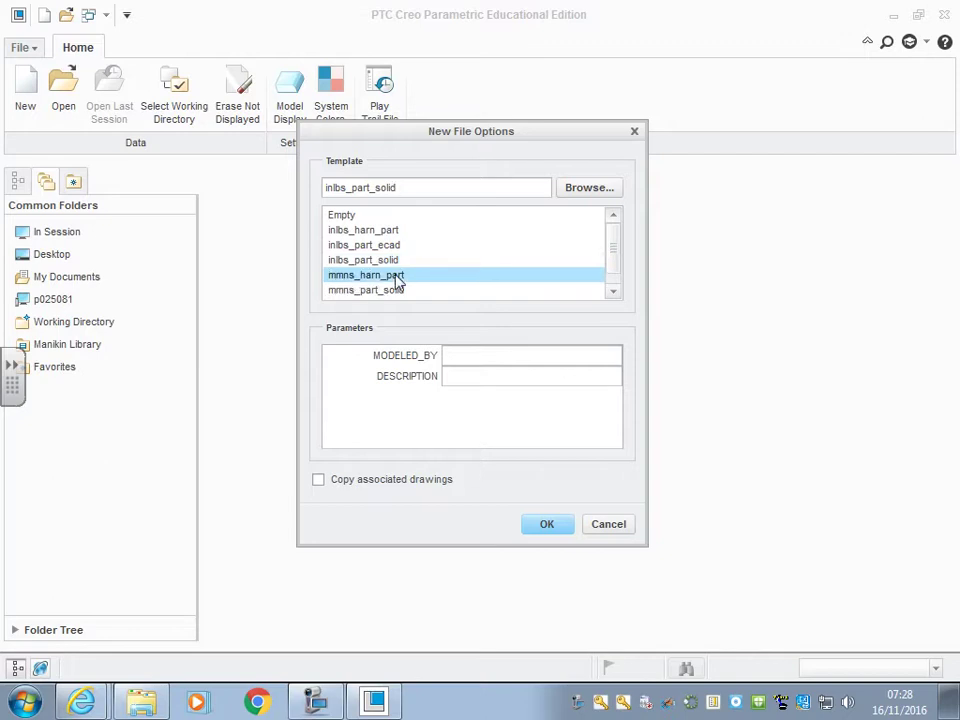
pyautogui.click(549, 526)
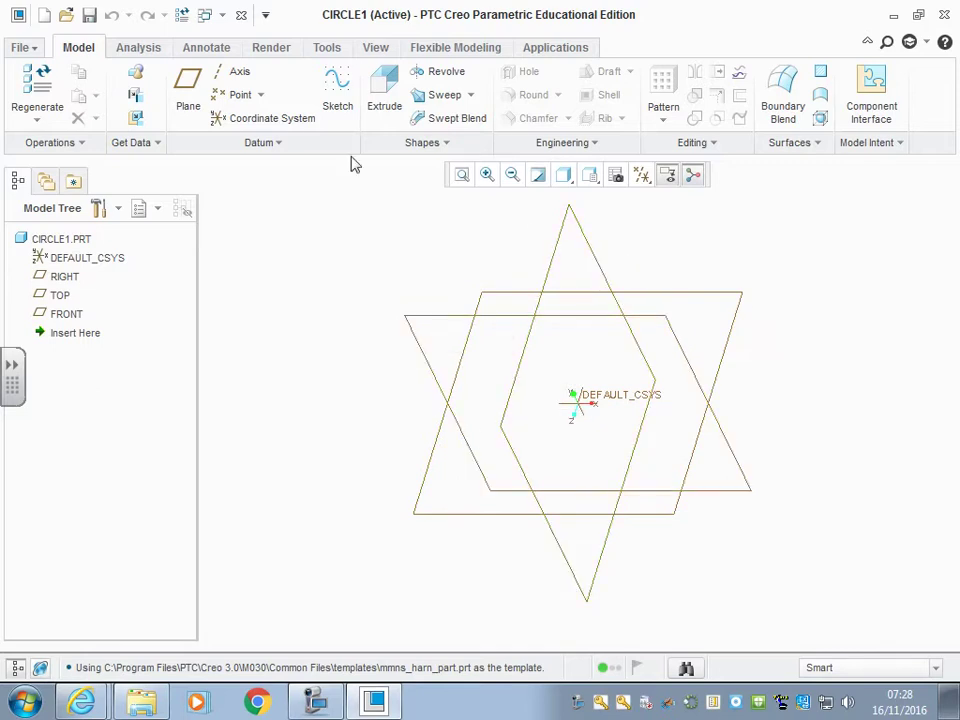
# - Start a new sketch on the TOP datum plane
pyautogui.click(340, 86)
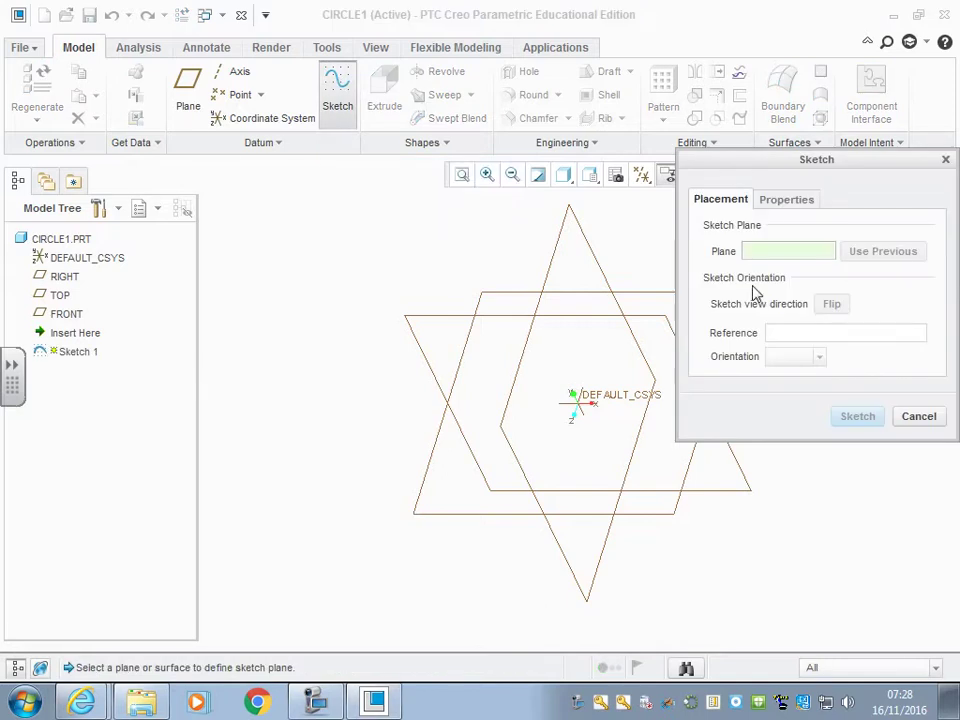
pyautogui.click(641, 300)
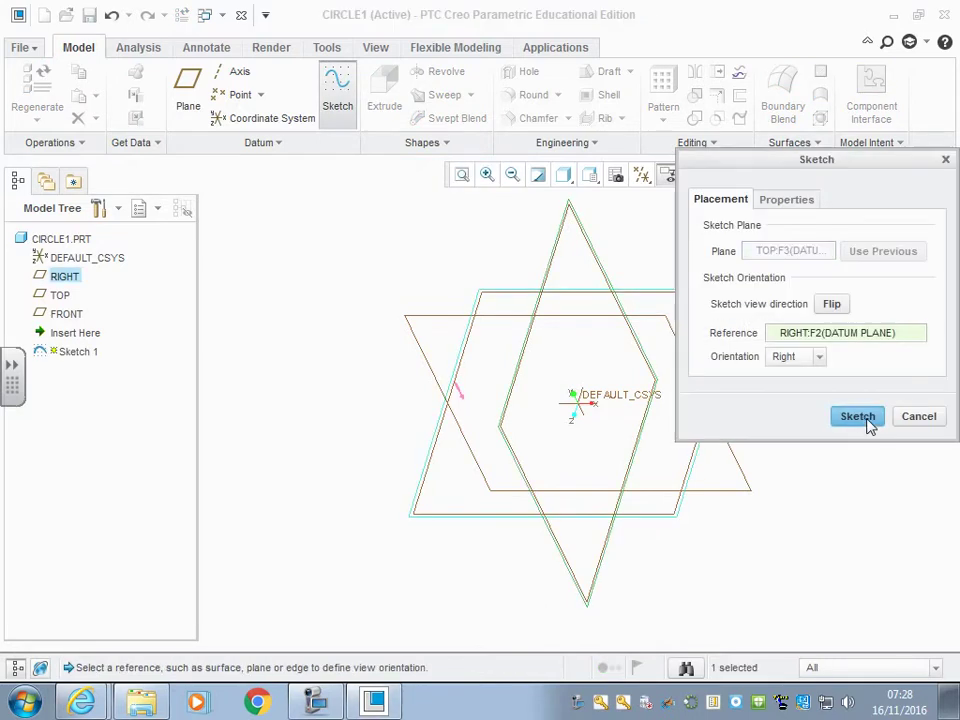
pyautogui.click(866, 420)
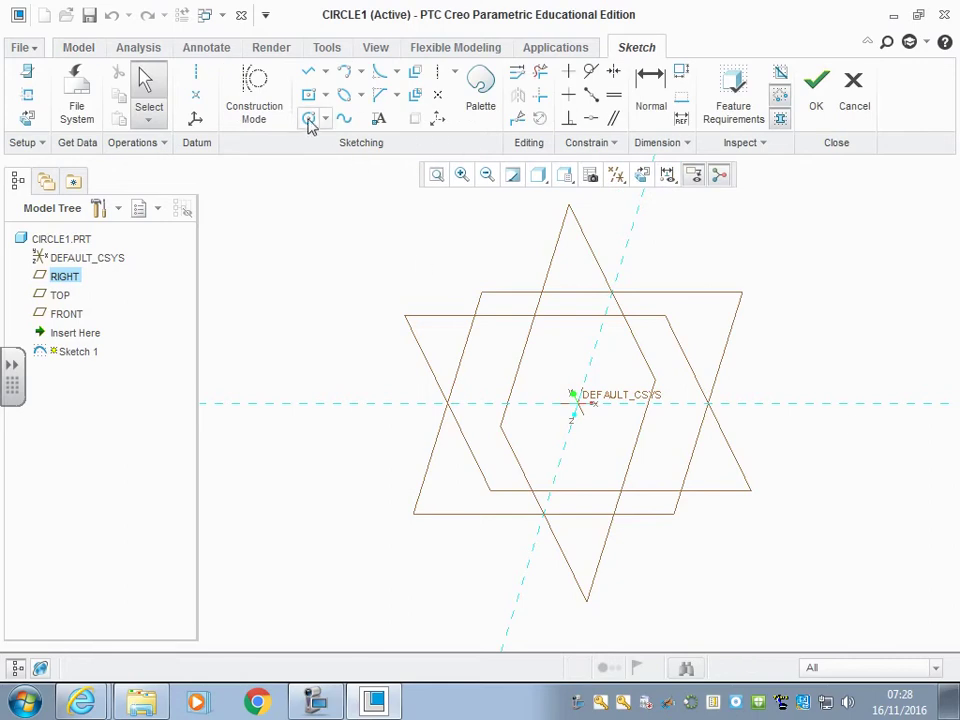
# - Draw a circle centred on the origin, set its diameter to 300, and finish the sketch
pyautogui.click(309, 119)
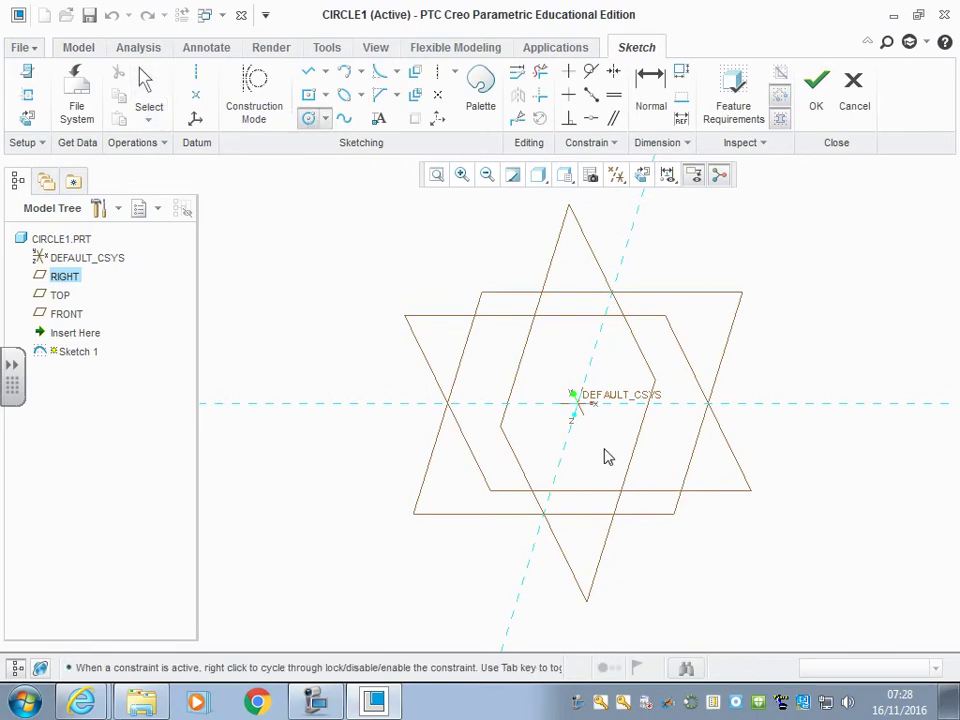
pyautogui.click(576, 403)
pyautogui.click(621, 381)
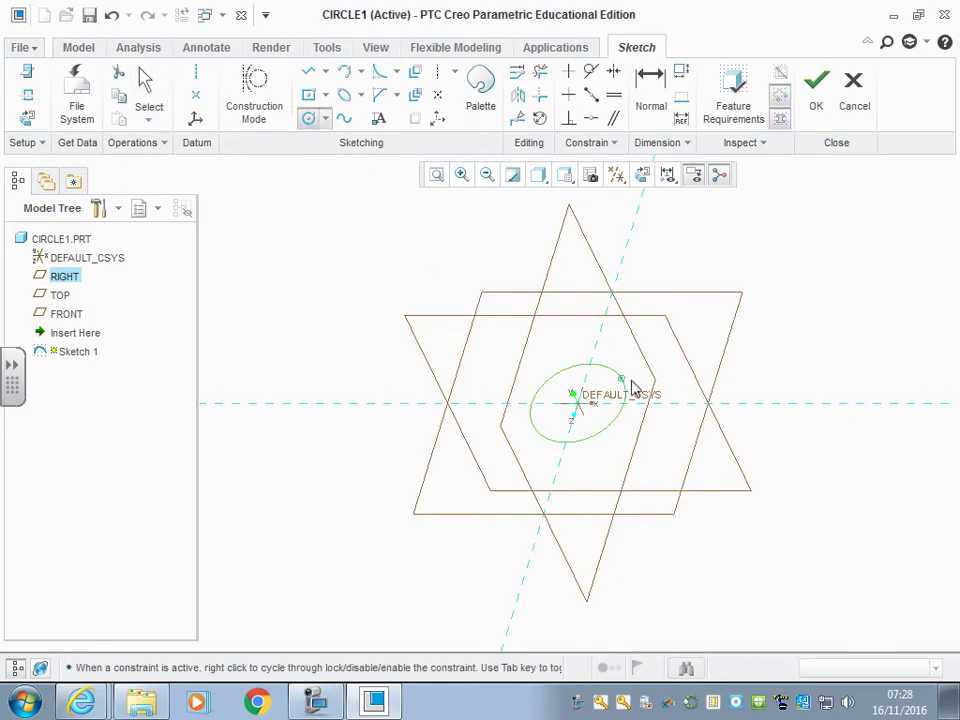
pyautogui.click(170, 95)
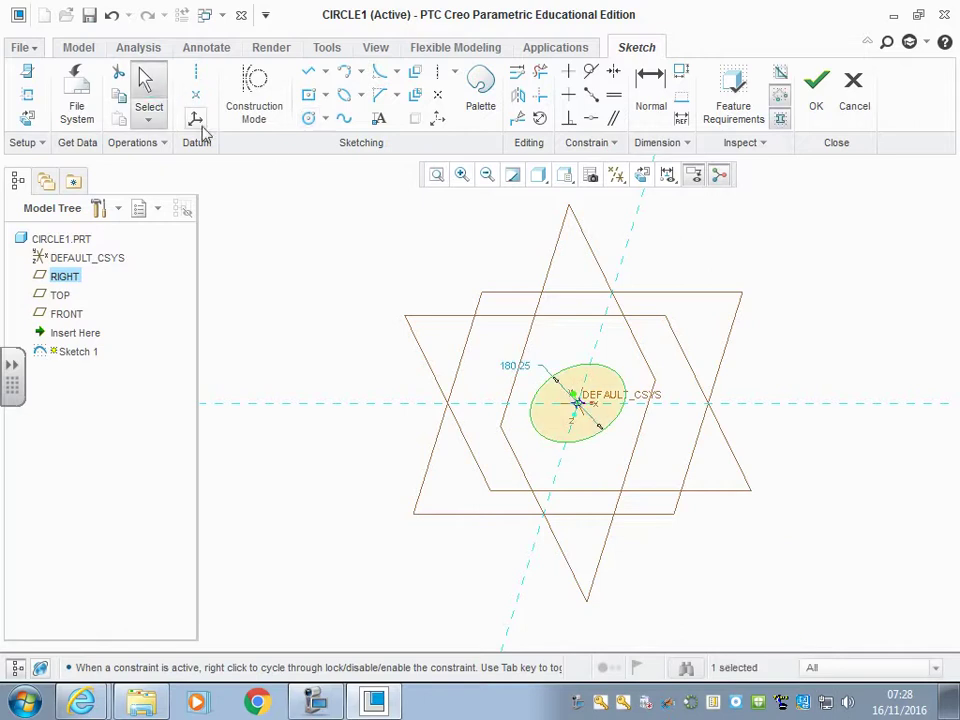
pyautogui.doubleClick(512, 368)
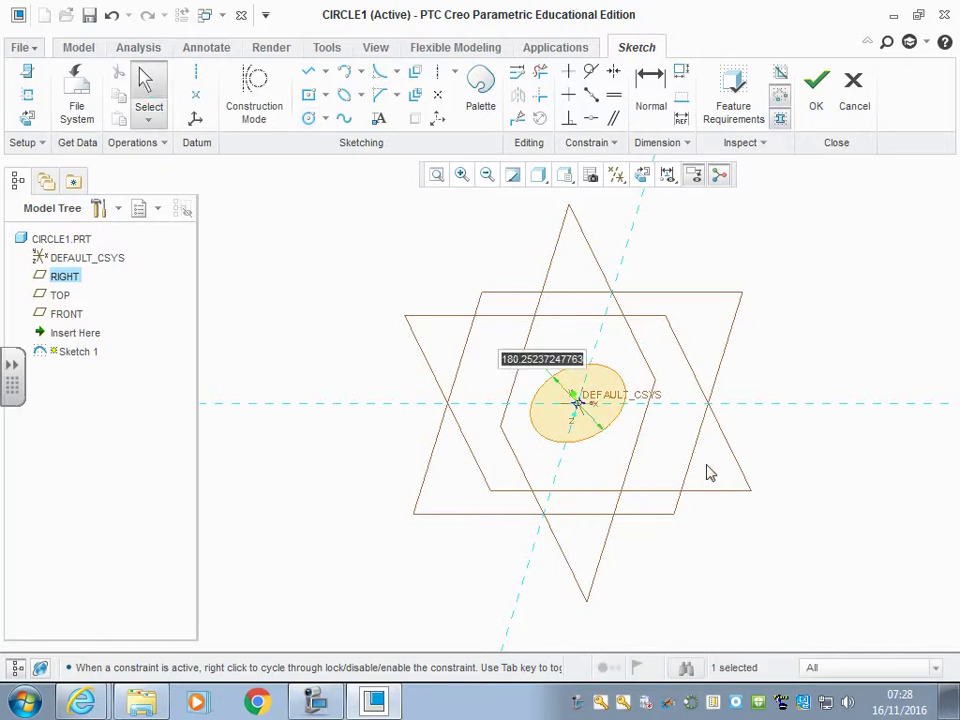
pyautogui.write('300')
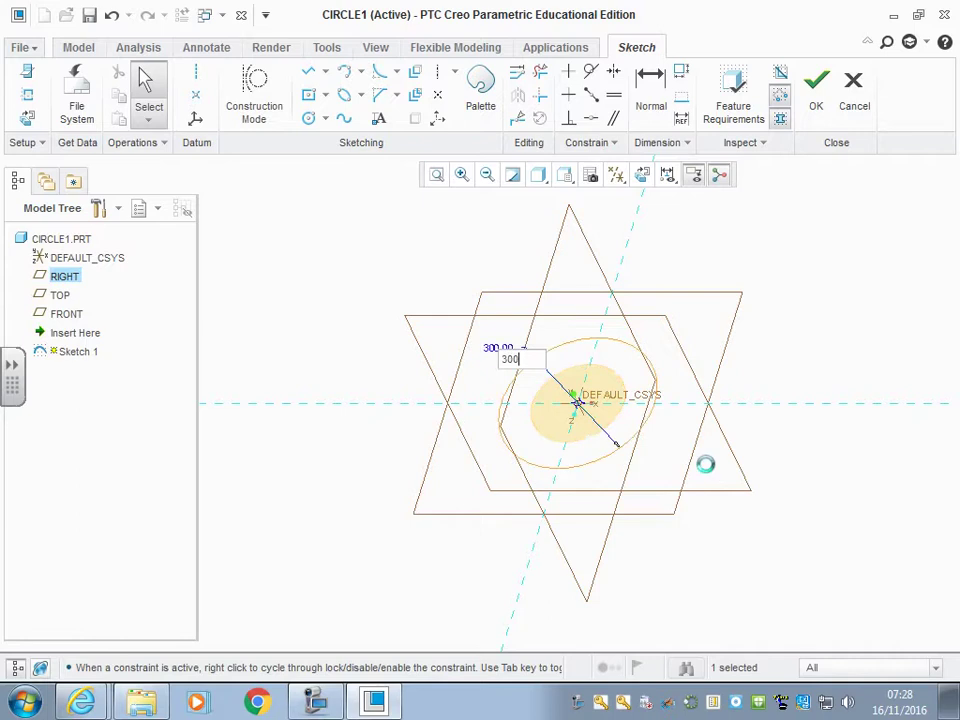
pyautogui.press('Return')
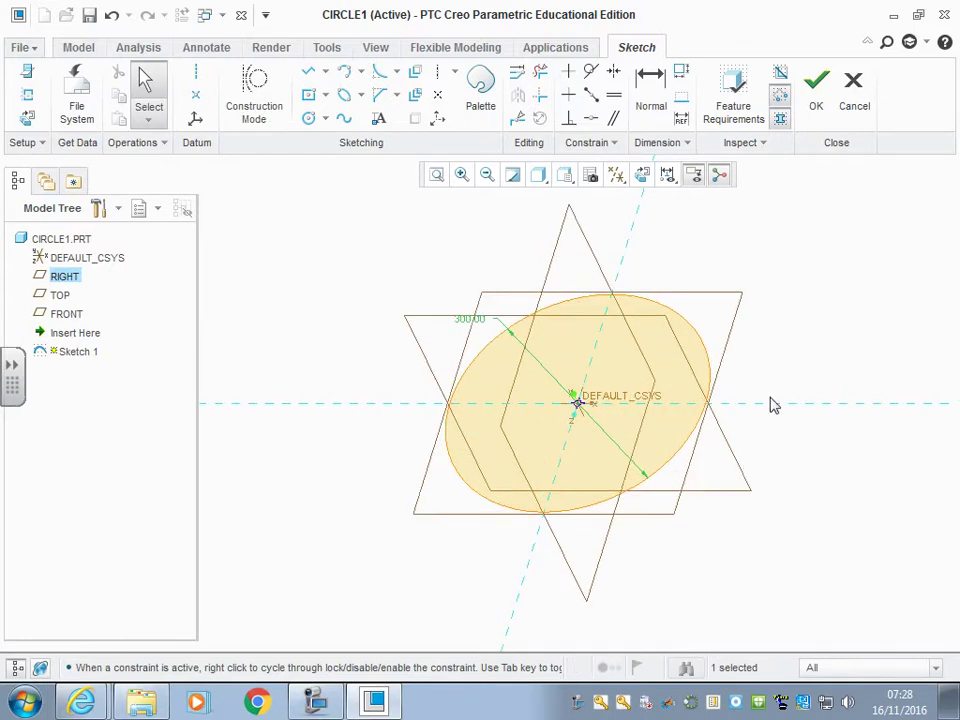
pyautogui.click(816, 90)
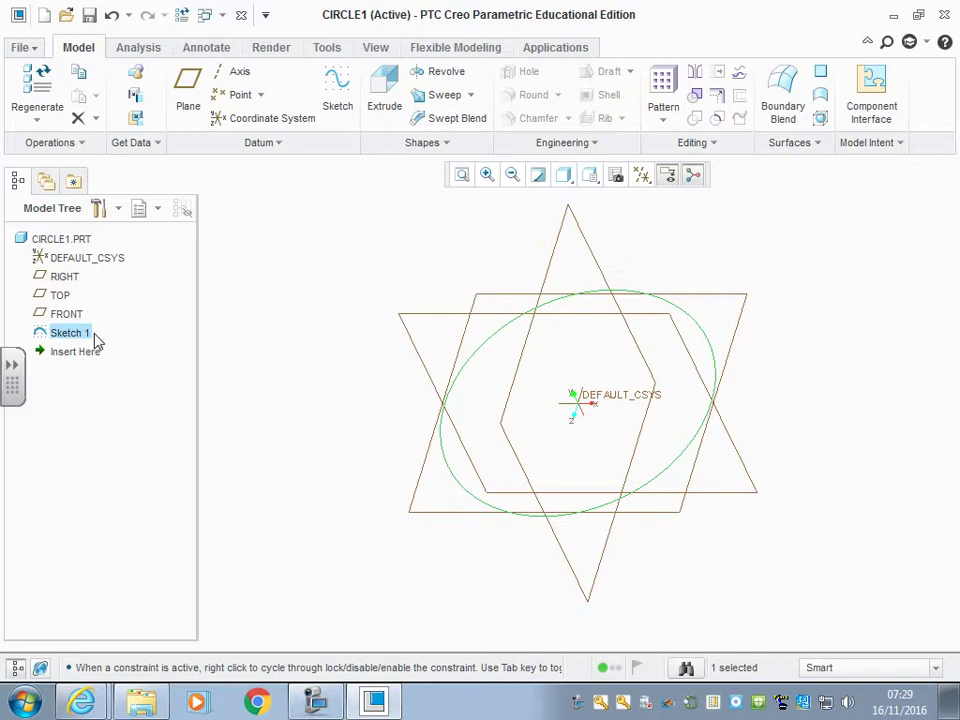
# - Extrude the 300-diameter circle sketch into a solid cylinder 150 deep
pyautogui.click(385, 92)
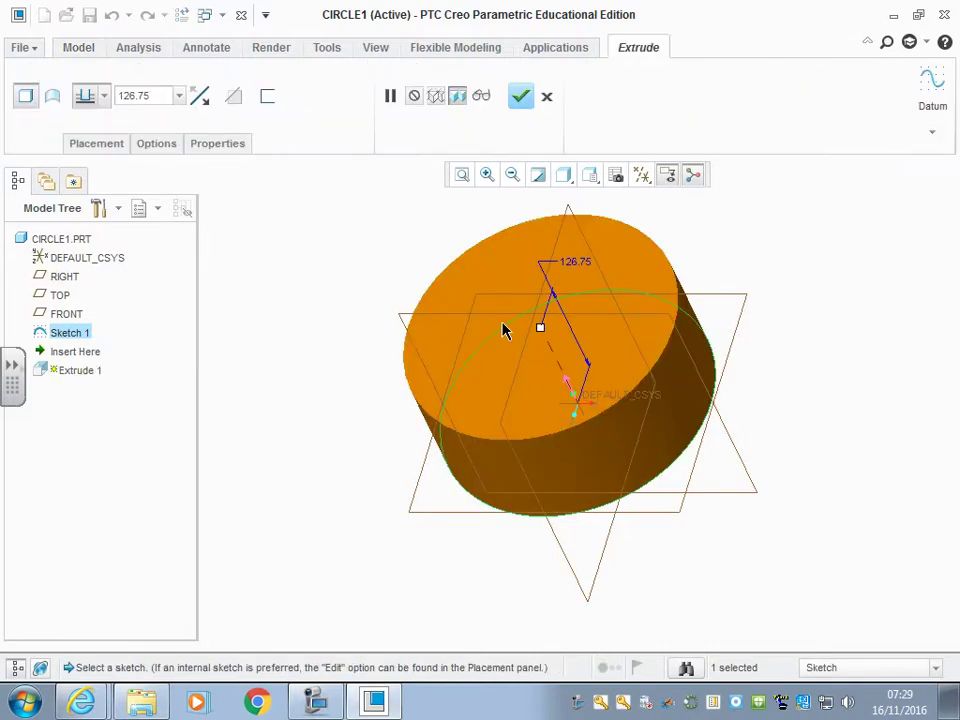
pyautogui.moveTo(713, 529); pyautogui.dragTo(617, 339, button='middle')
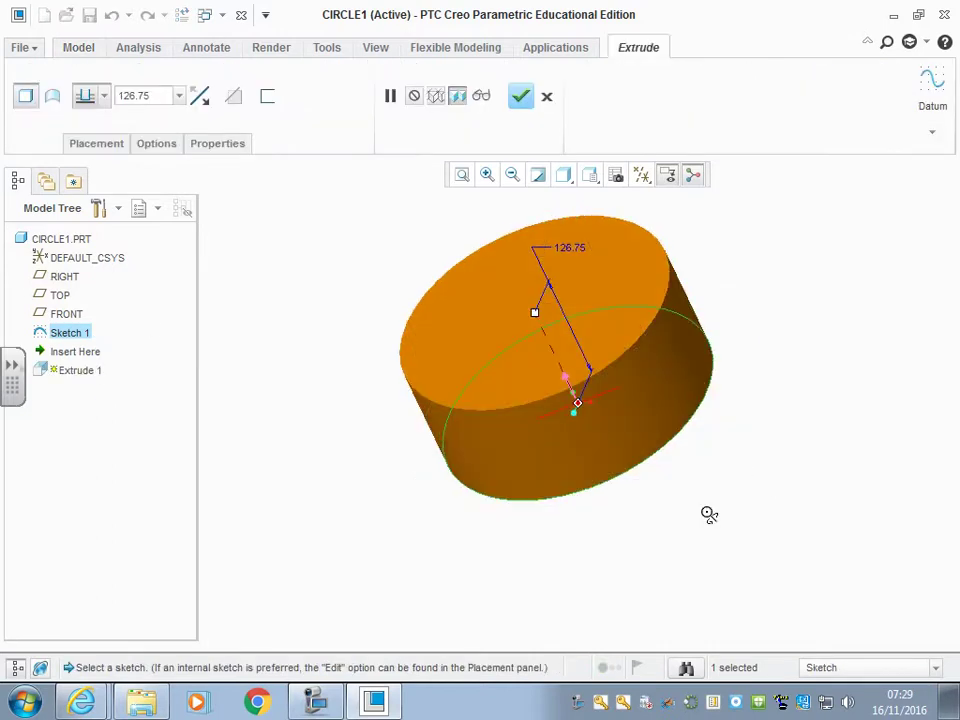
pyautogui.moveTo(537, 317); pyautogui.dragTo(520, 308)
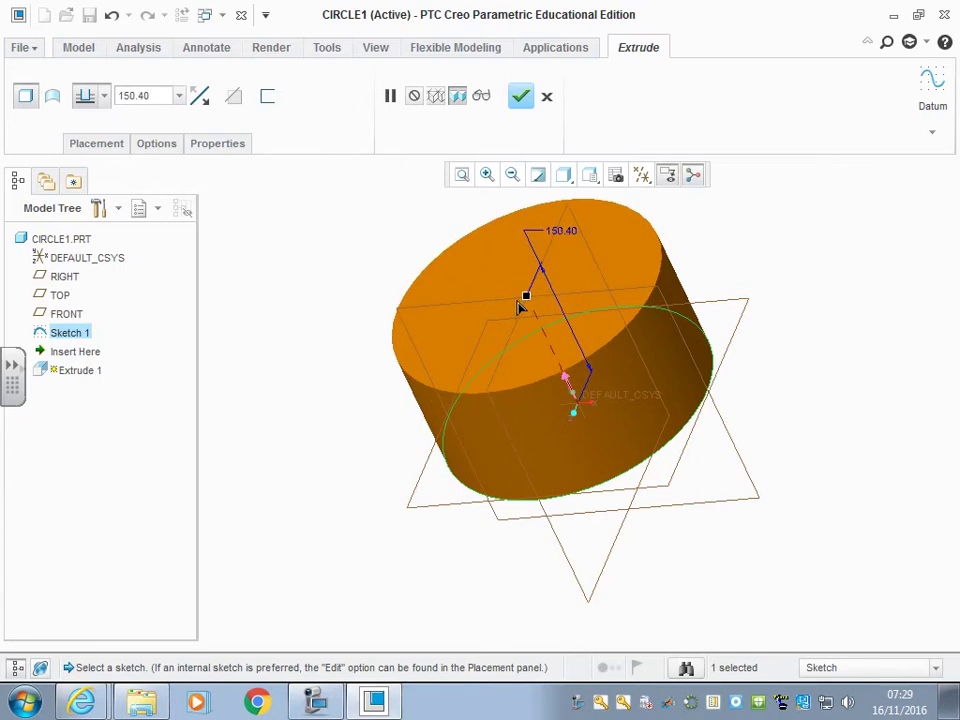
pyautogui.click(156, 94)
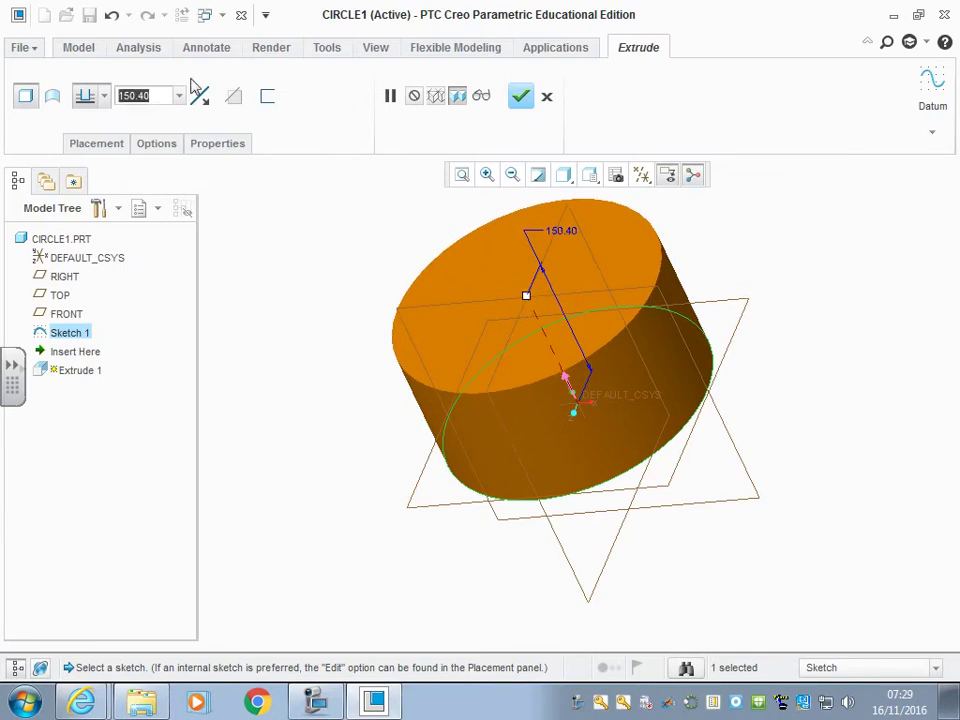
pyautogui.write('150')
pyautogui.press('Return')
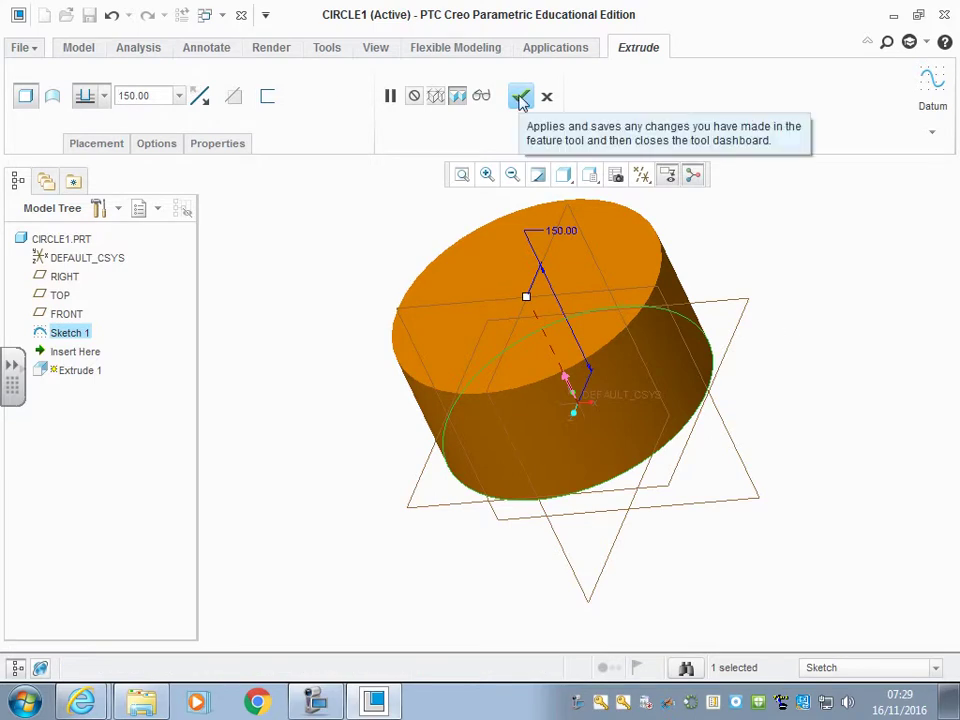
pyautogui.click(520, 97)
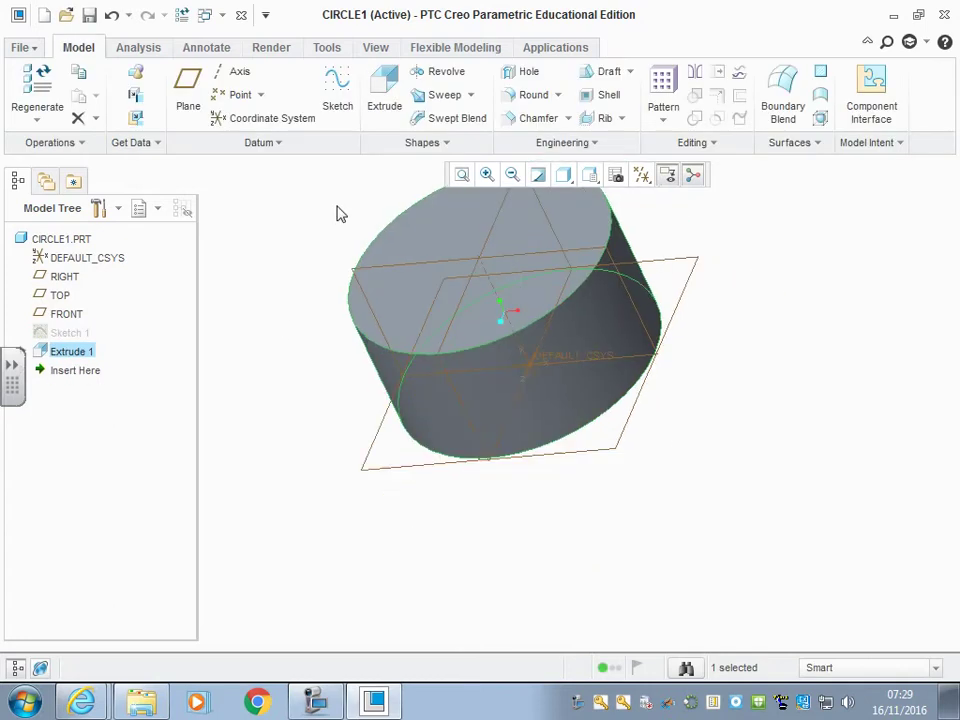
pyautogui.scroll(-5, 338, 213)
pyautogui.scroll(5, 338, 213)
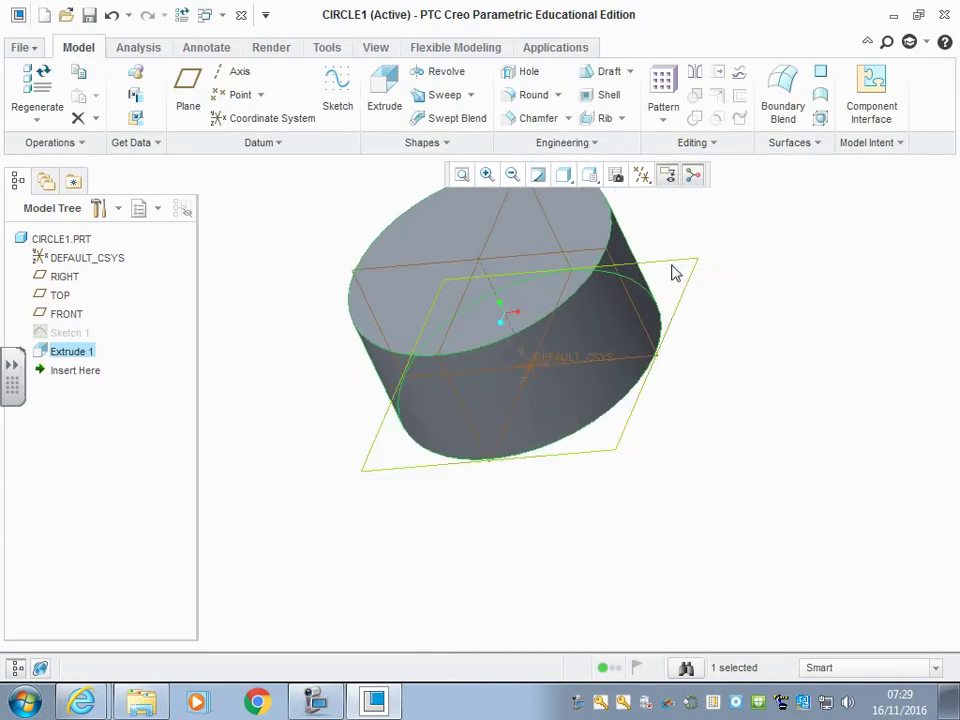
pyautogui.keyDown('shift'); pyautogui.moveTo(726, 304); pyautogui.dragTo(733, 400, button='middle'); pyautogui.keyUp('shift')
pyautogui.moveTo(316, 277); pyautogui.dragTo(326, 264, button='middle')
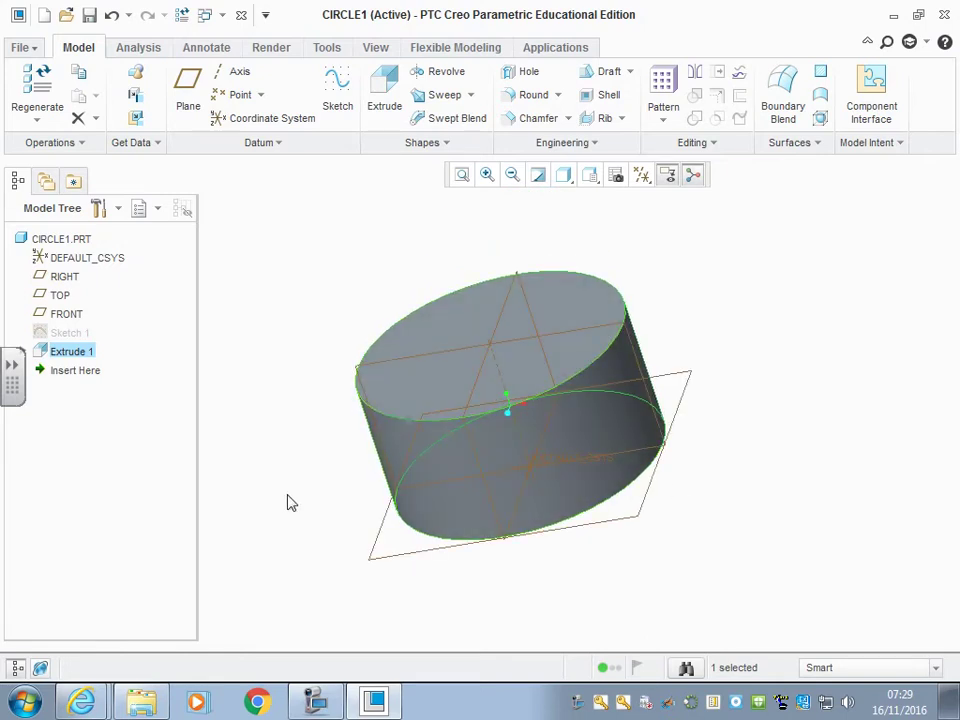
pyautogui.moveTo(287, 501); pyautogui.dragTo(230, 443, button='middle')
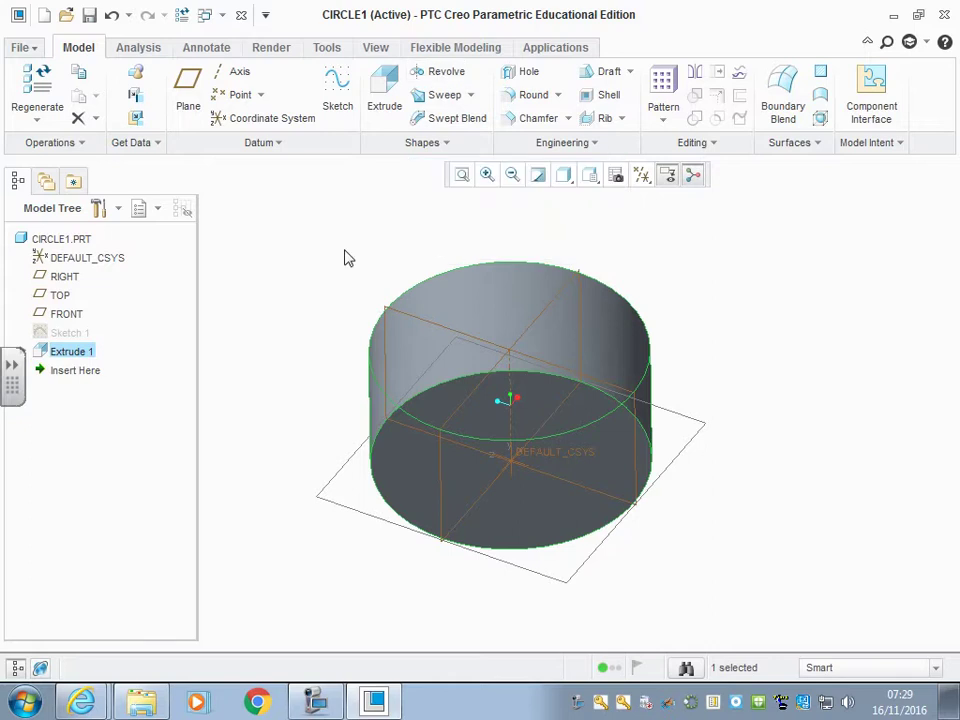
pyautogui.moveTo(291, 323)
pyautogui.mouseDown(button='middle')
pyautogui.moveTo(286, 352)
pyautogui.moveTo(280, 305)
pyautogui.mouseUp(button='middle')
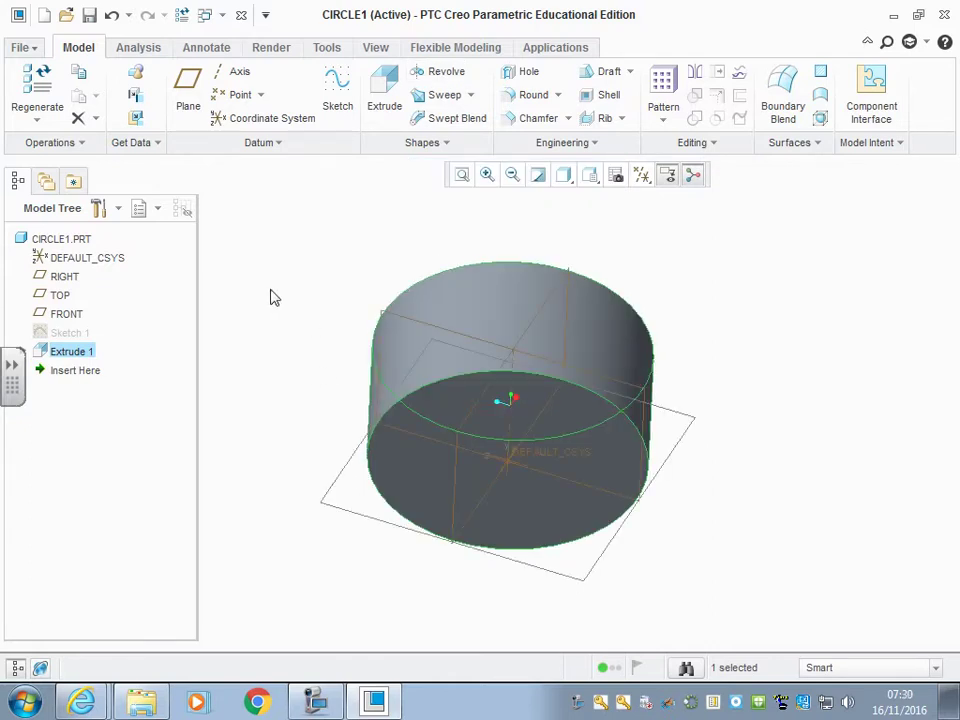
# - Begin Sketch 2 on the FRONT datum plane, referenced to RIGHT
pyautogui.click(343, 85)
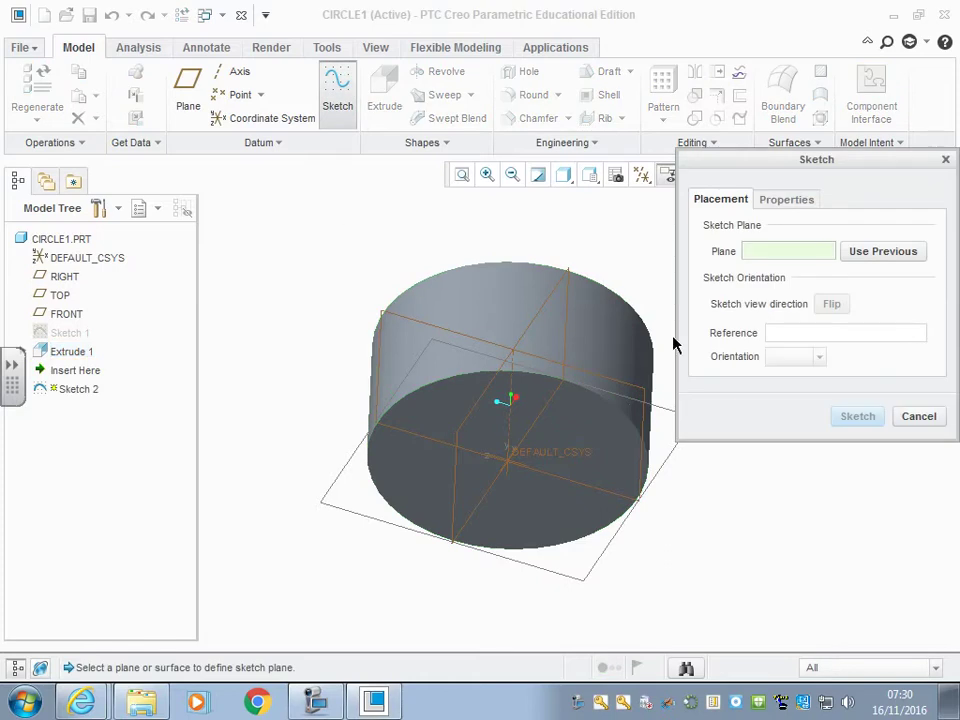
pyautogui.moveTo(276, 251)
pyautogui.mouseDown(button='middle')
pyautogui.moveTo(326, 259)
pyautogui.moveTo(315, 302)
pyautogui.moveTo(332, 312)
pyautogui.mouseUp(button='middle')
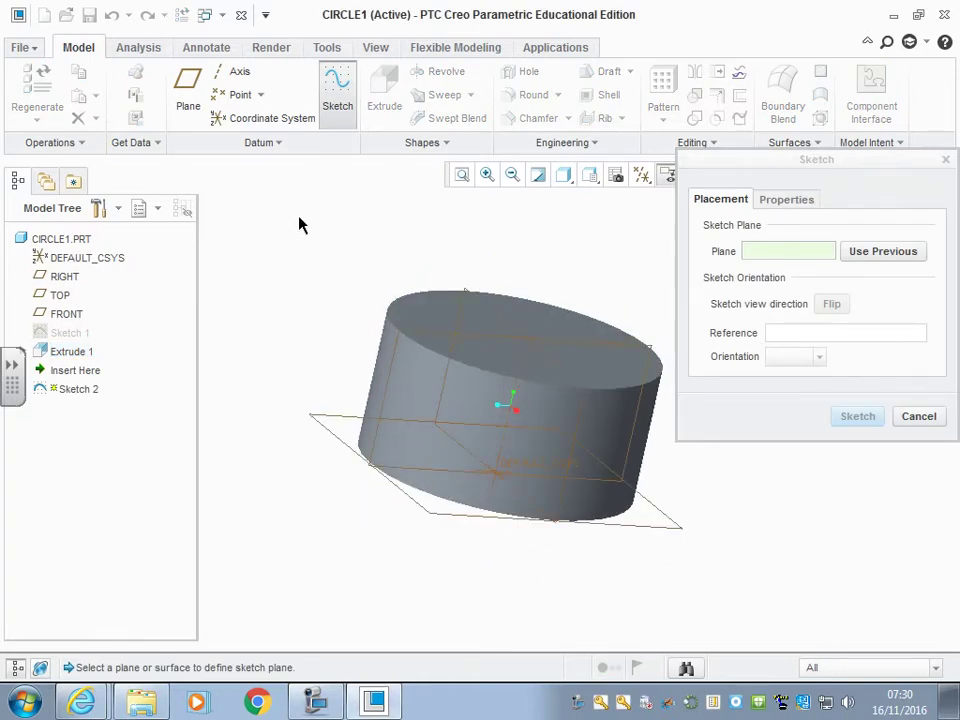
pyautogui.hotkey('ctrl', 'd')
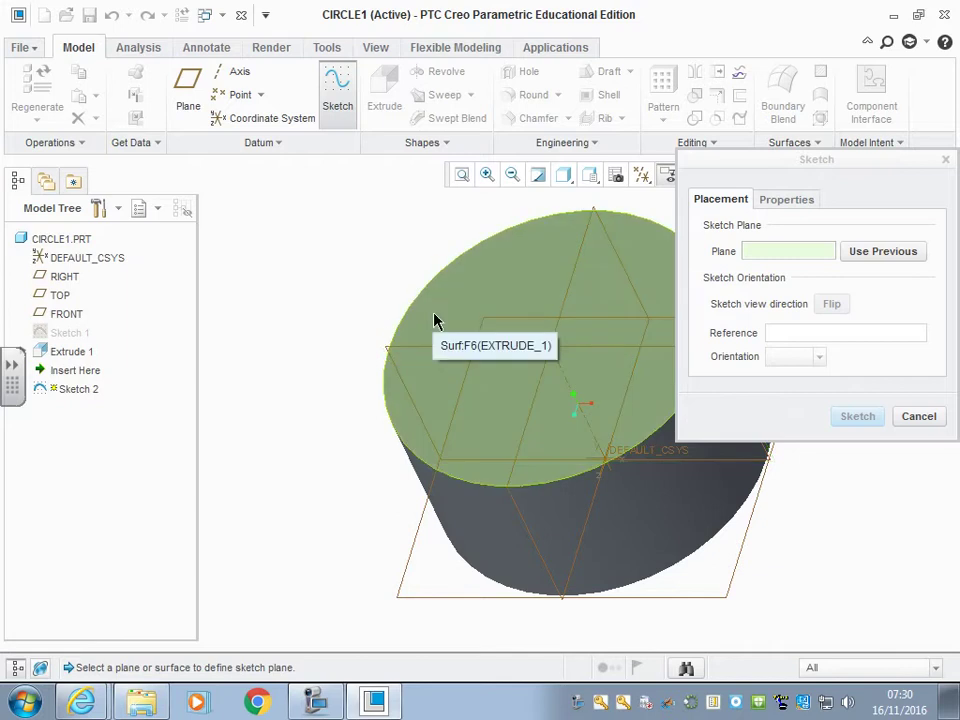
pyautogui.click(383, 351)
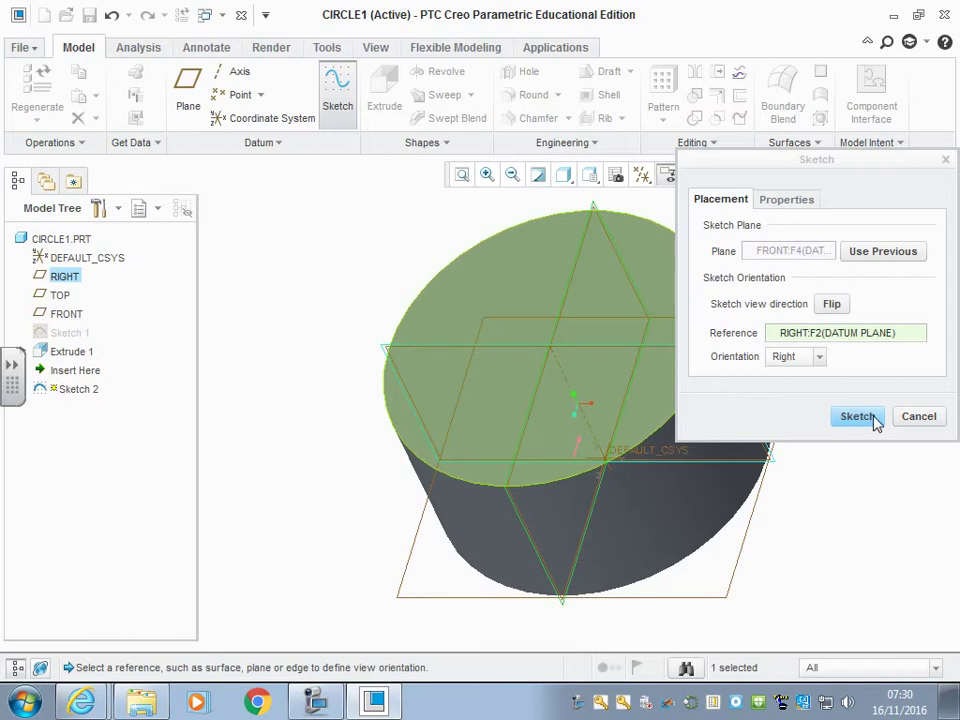
pyautogui.click(855, 419)
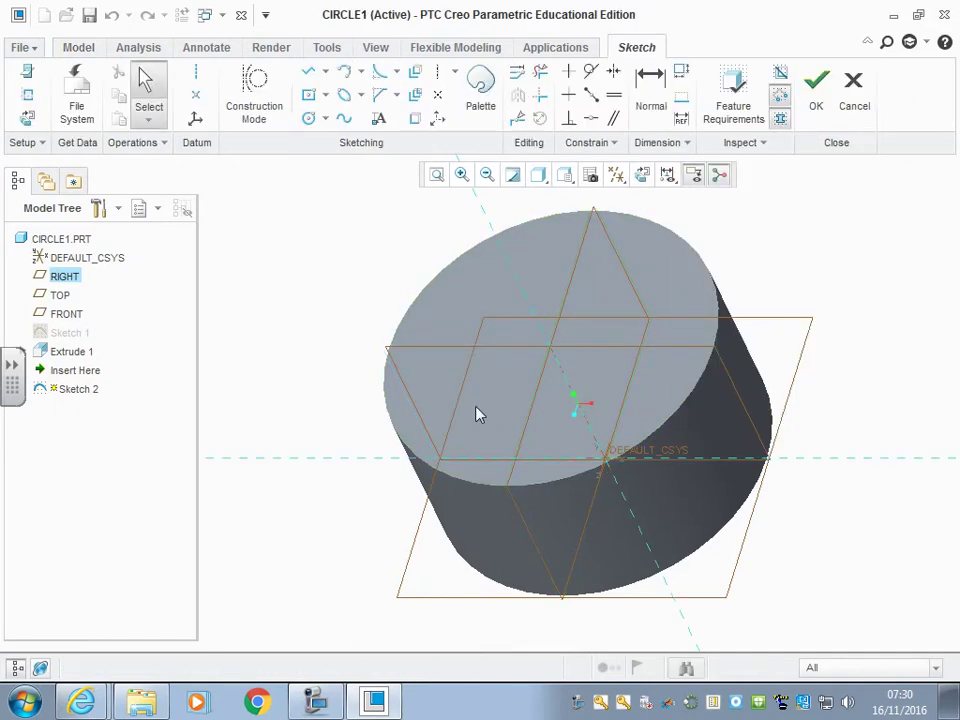
pyautogui.moveTo(394, 574); pyautogui.dragTo(424, 551, button='middle')
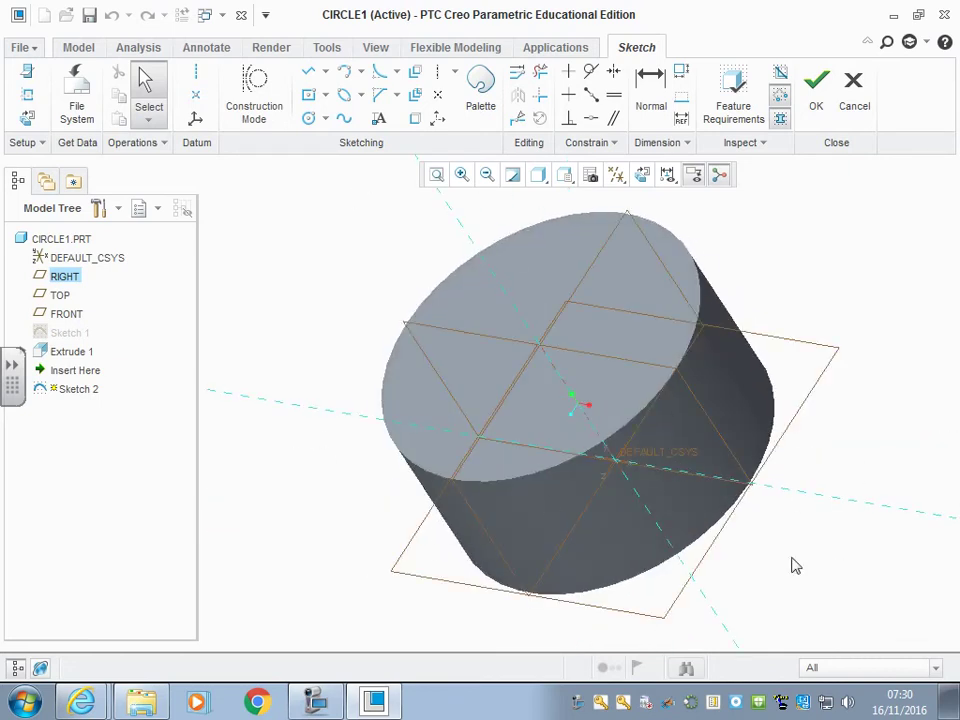
# - In FRONT view, draw a corner rectangle from the origin extending up and left
pyautogui.click(565, 180)
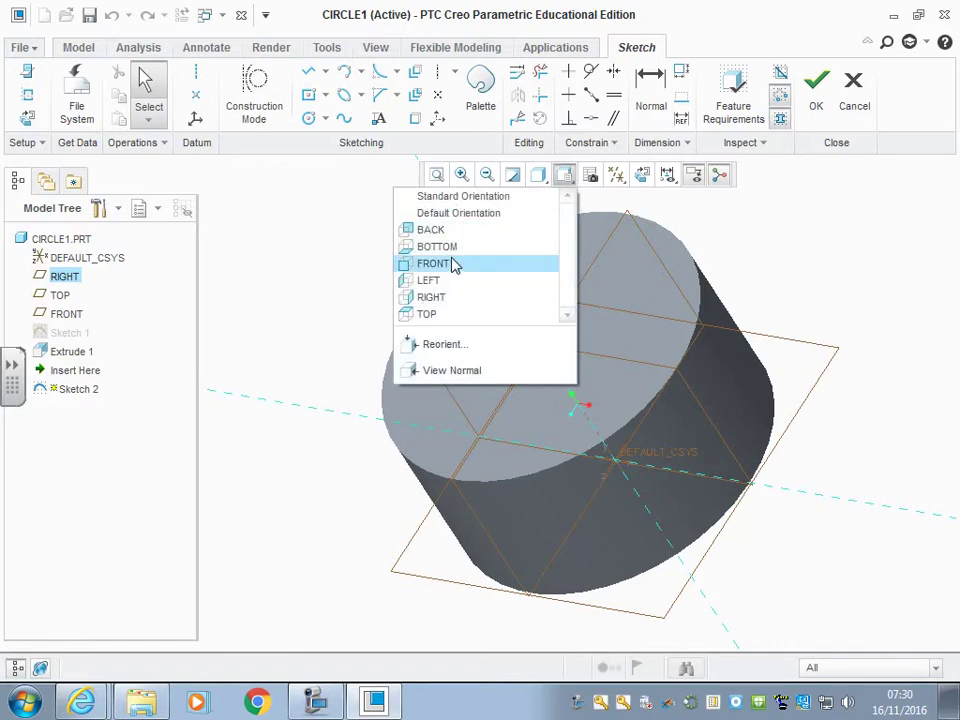
pyautogui.click(454, 264)
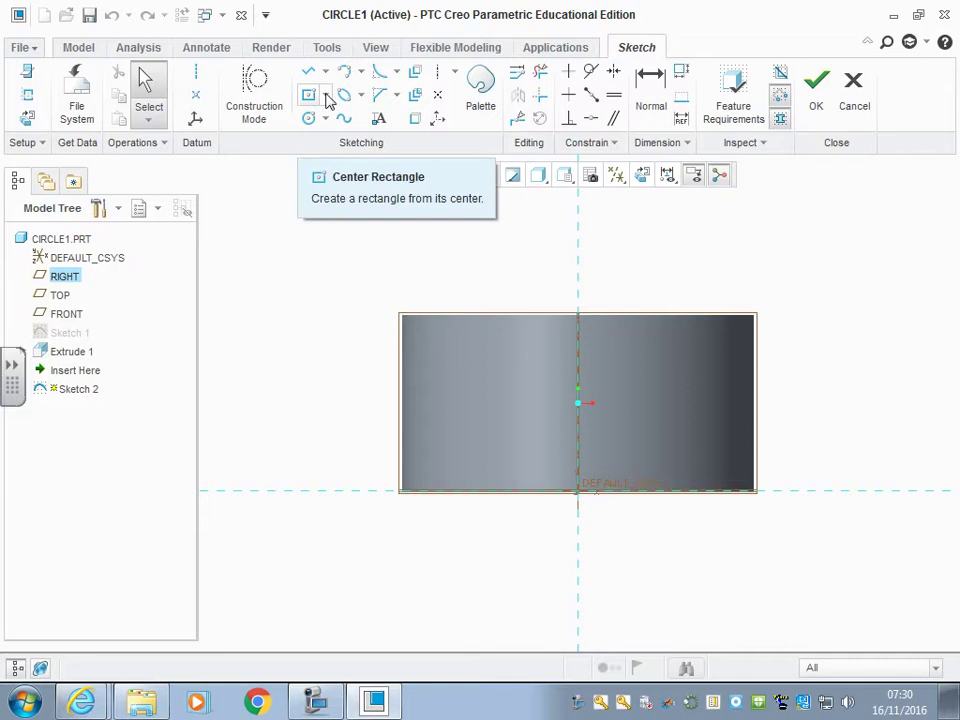
pyautogui.click(325, 95)
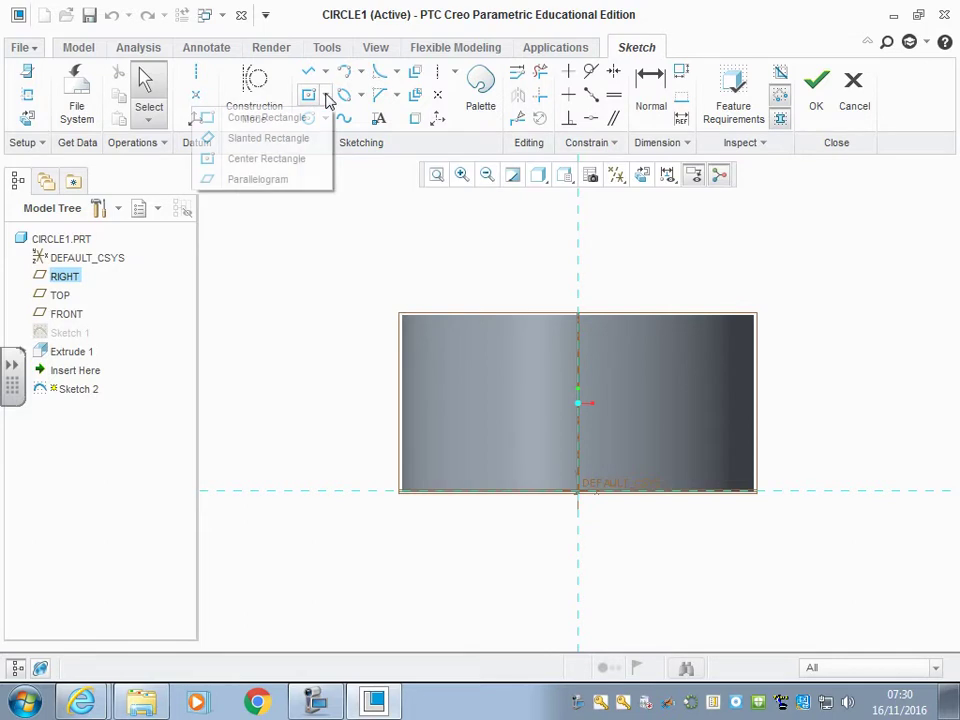
pyautogui.click(242, 118)
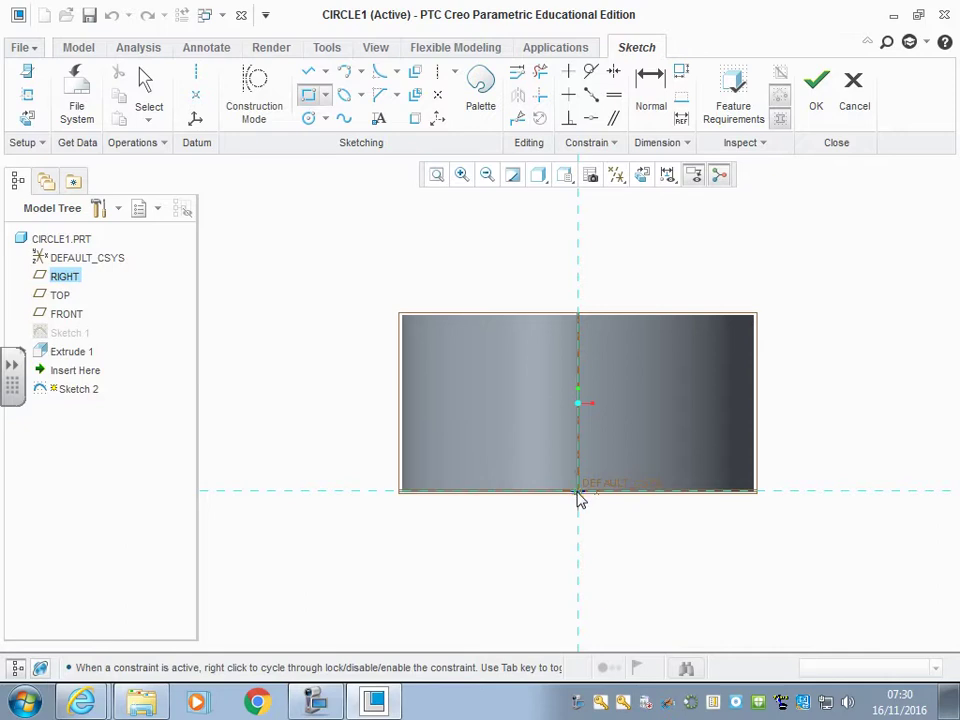
pyautogui.click(578, 492)
pyautogui.click(436, 352)
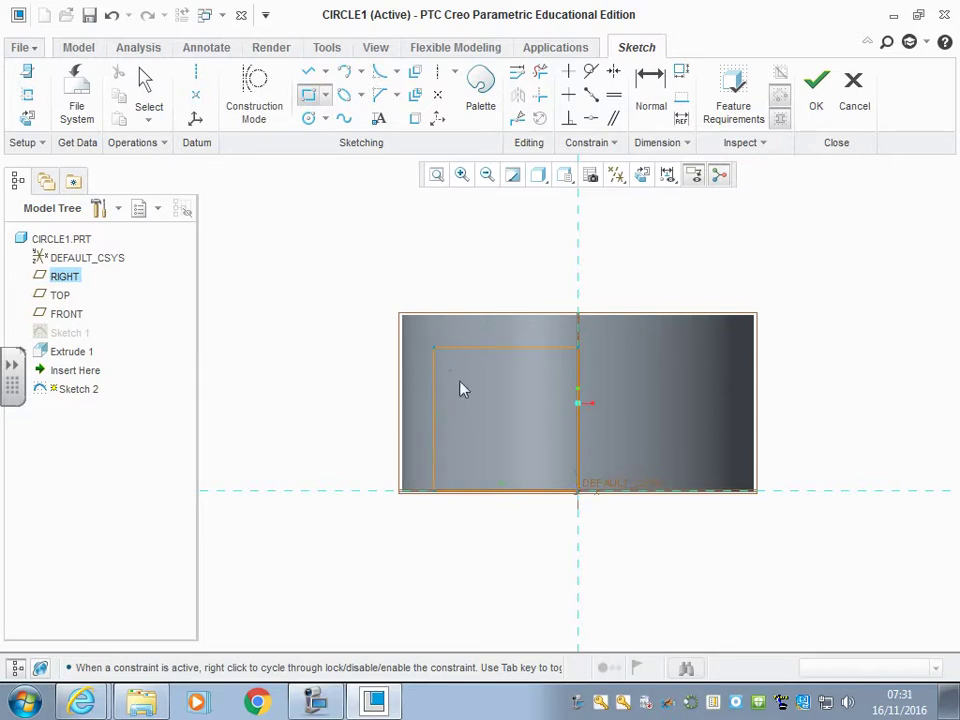
pyautogui.click(148, 88)
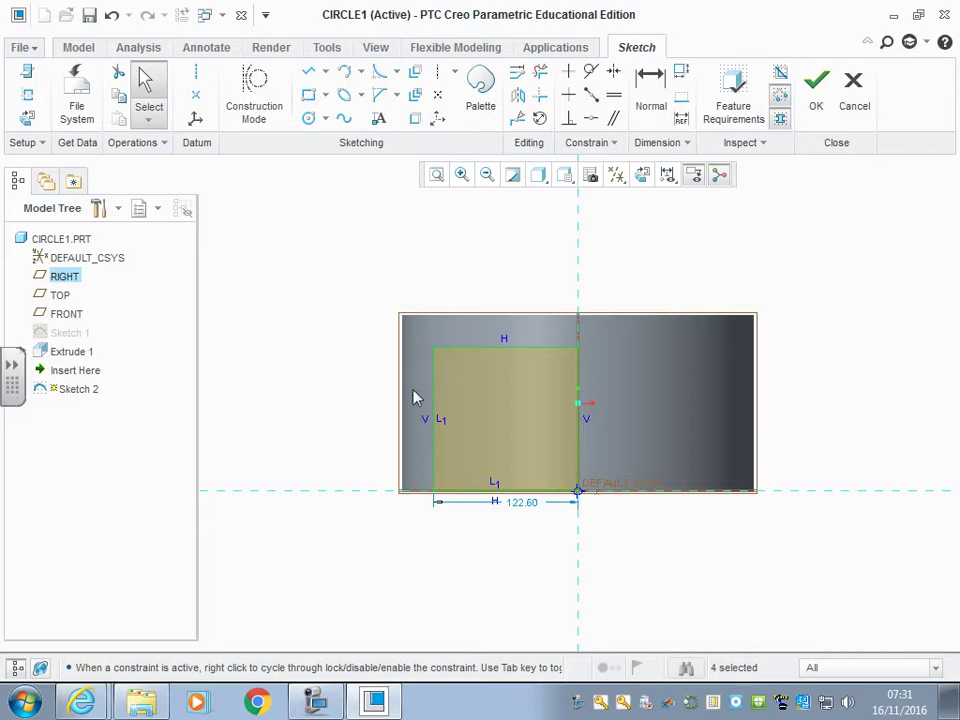
# - Change the rectangle's width dimension from 122.60 to 130
pyautogui.click(424, 419)
pyautogui.doubleClick(526, 505)
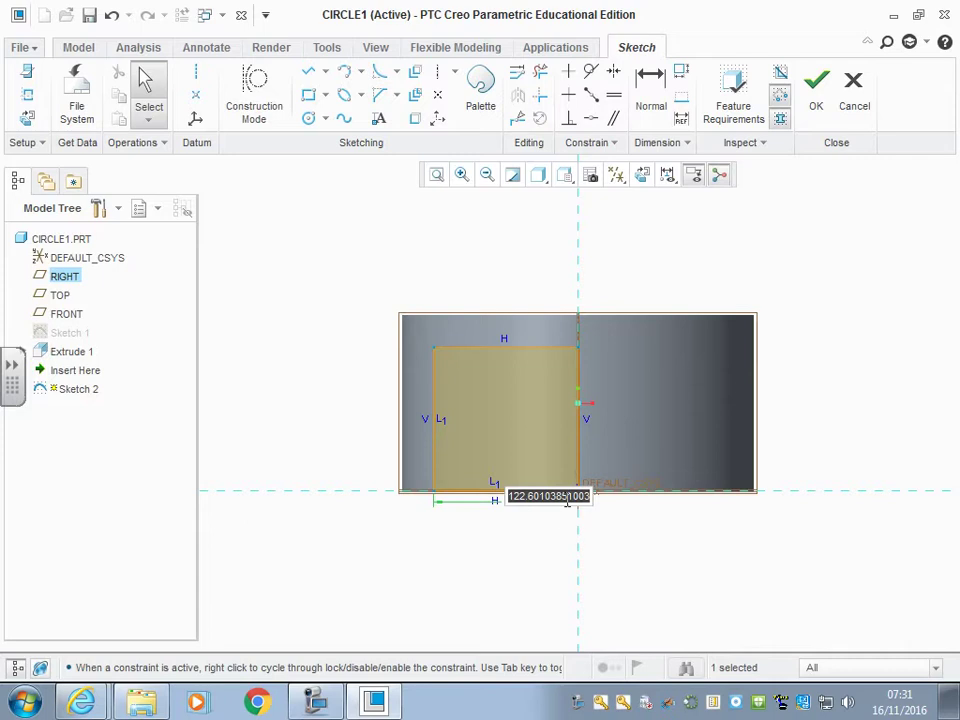
pyautogui.write('13')
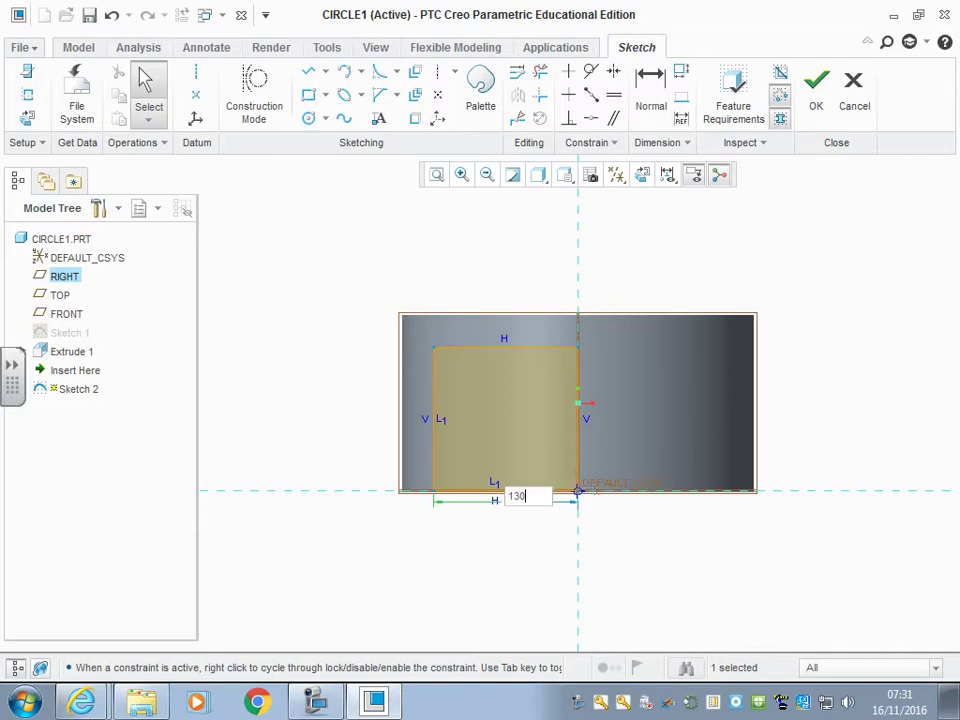
pyautogui.write('0')
pyautogui.press('Return')
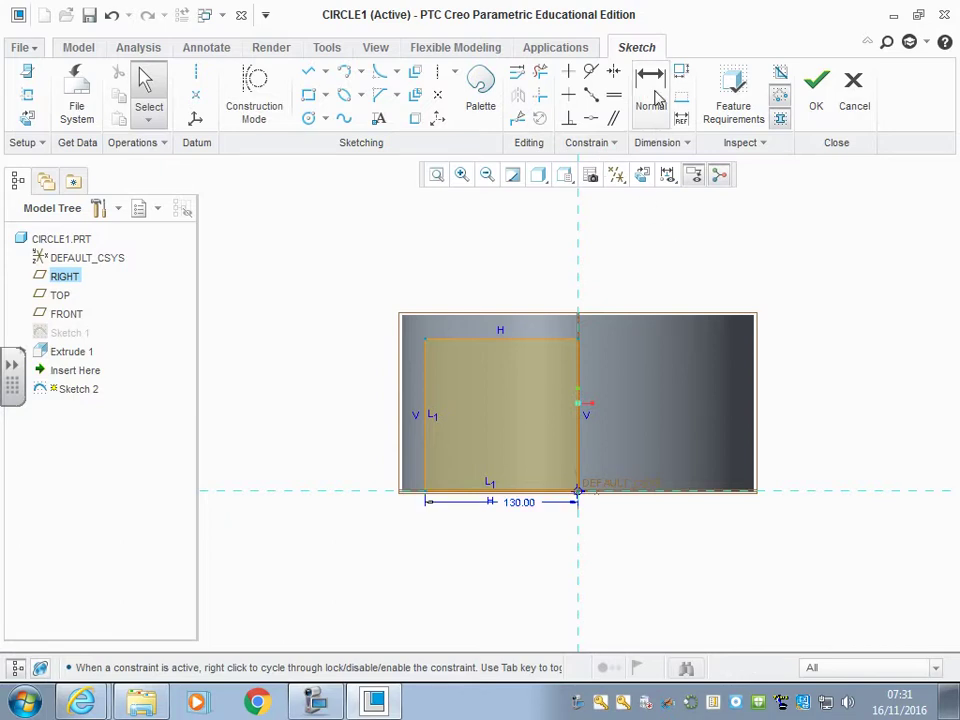
pyautogui.click(655, 98)
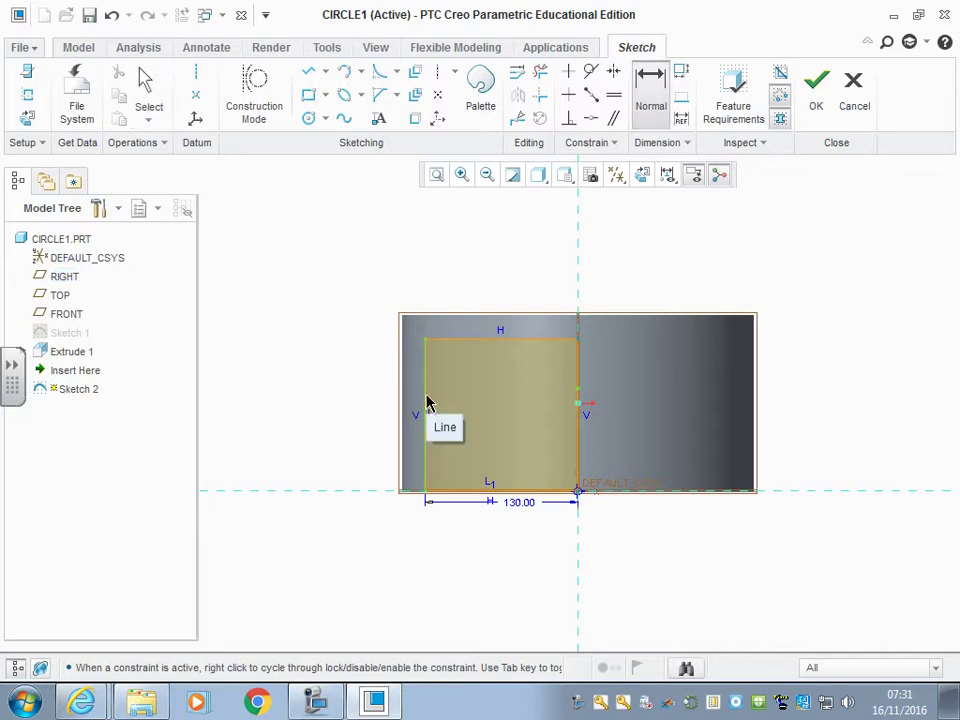
# - Dimension the rectangle's left side at 130 and delete the conflicting Equal lengths constraint
pyautogui.click(427, 402)
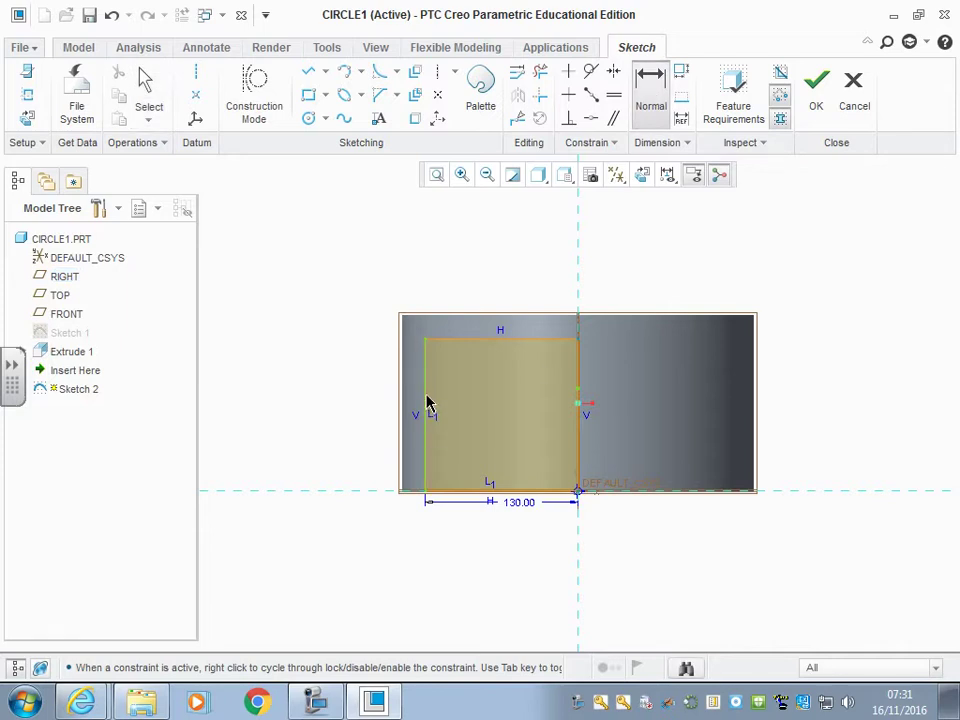
pyautogui.middleClick(350, 410)
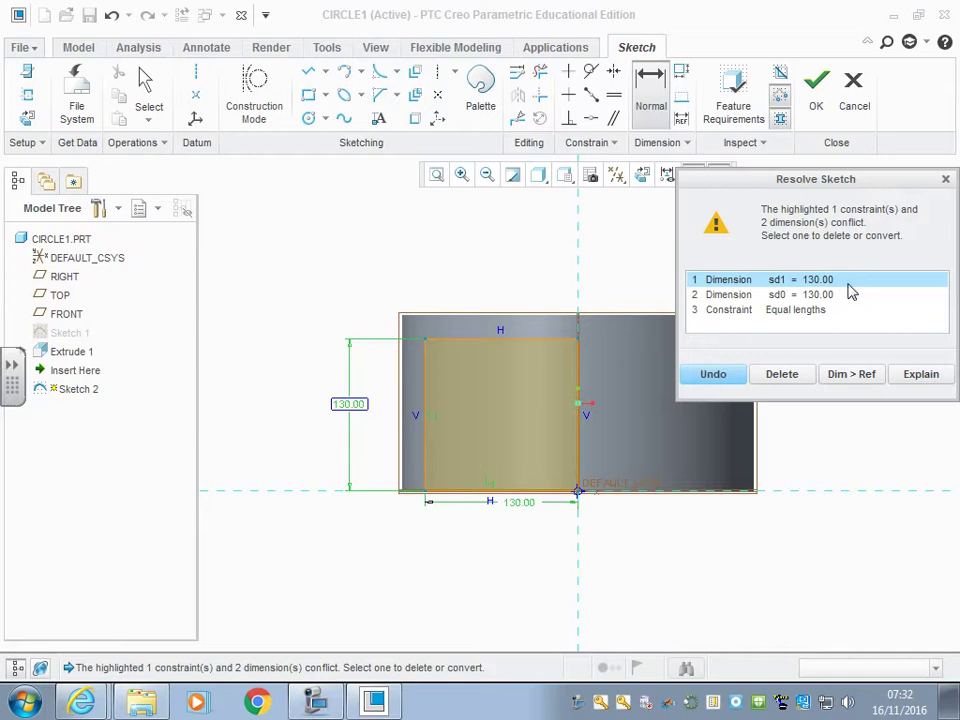
pyautogui.click(775, 311)
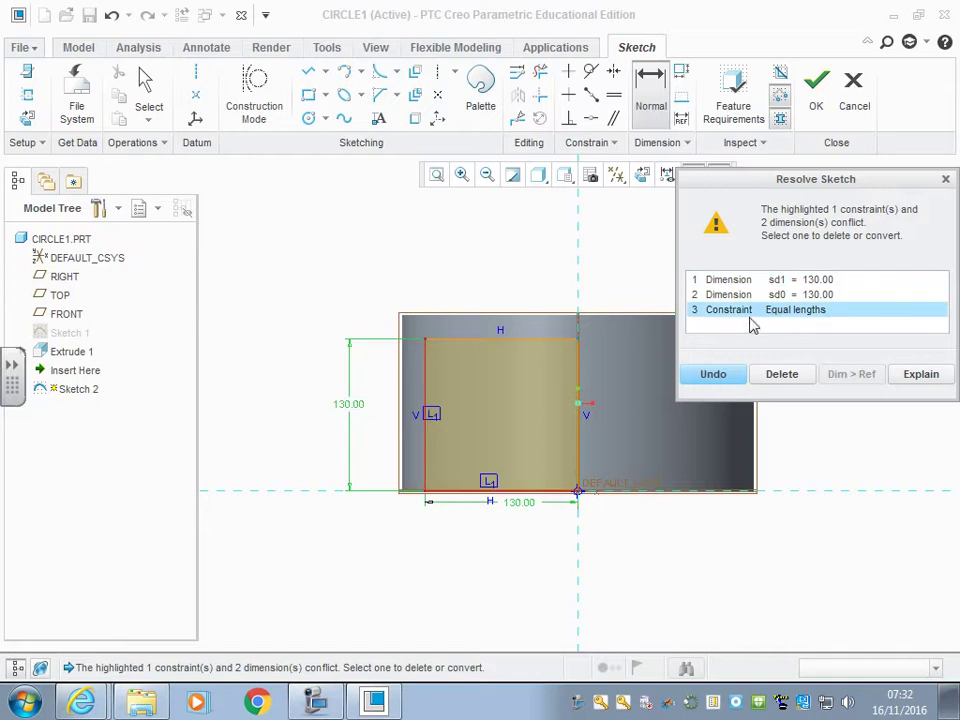
pyautogui.click(782, 374)
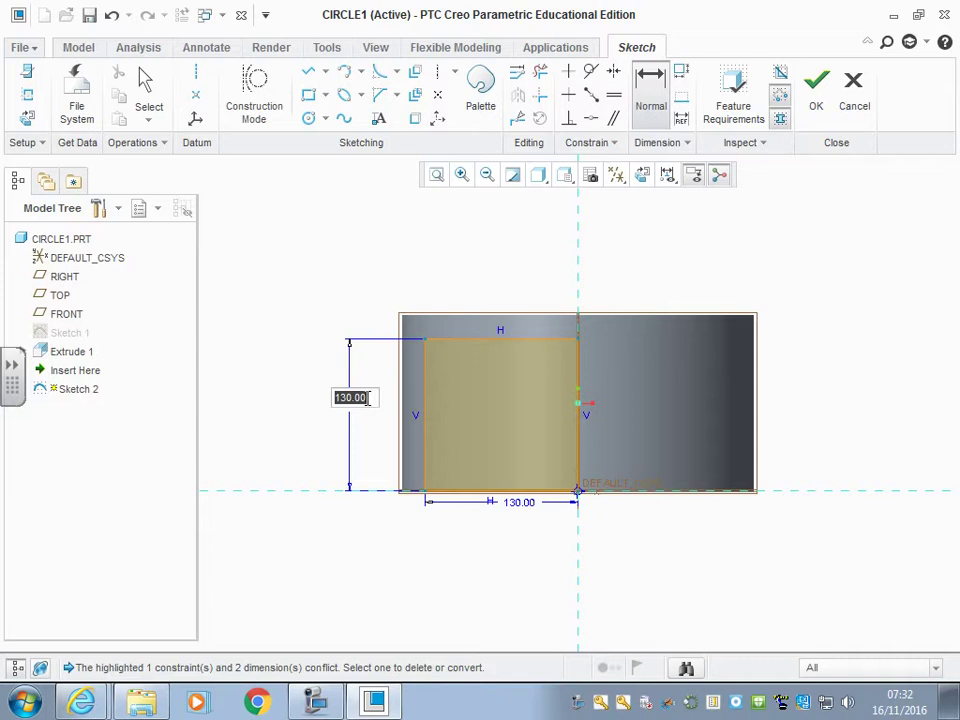
# - Resize the rectangle to 120 high and 140 wide, then finish Sketch 2
pyautogui.write('120')
pyautogui.press('Return')
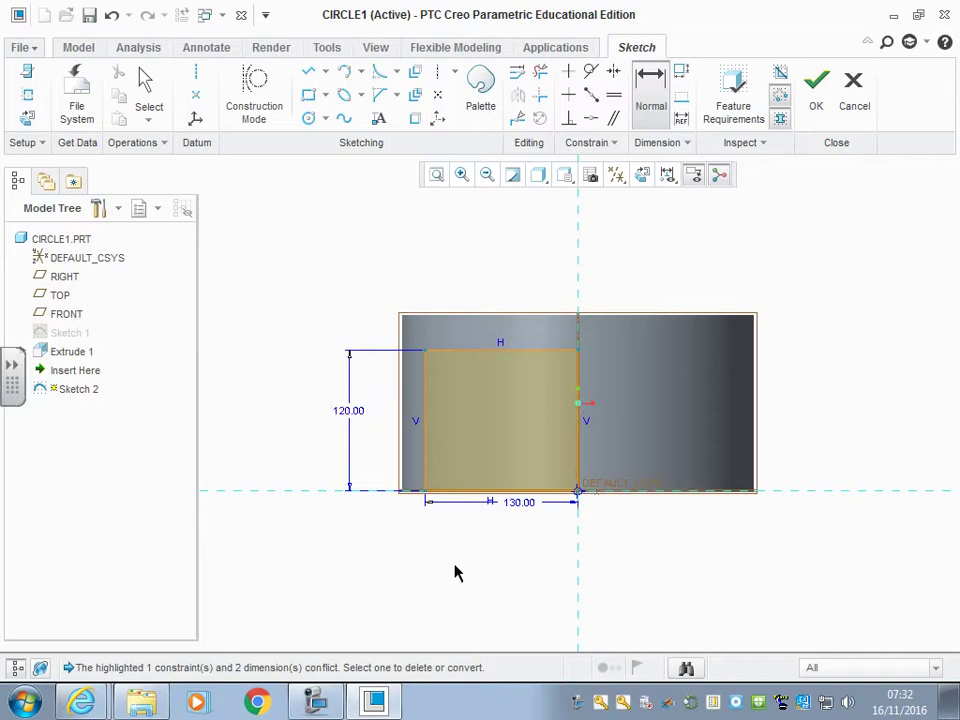
pyautogui.doubleClick(519, 503)
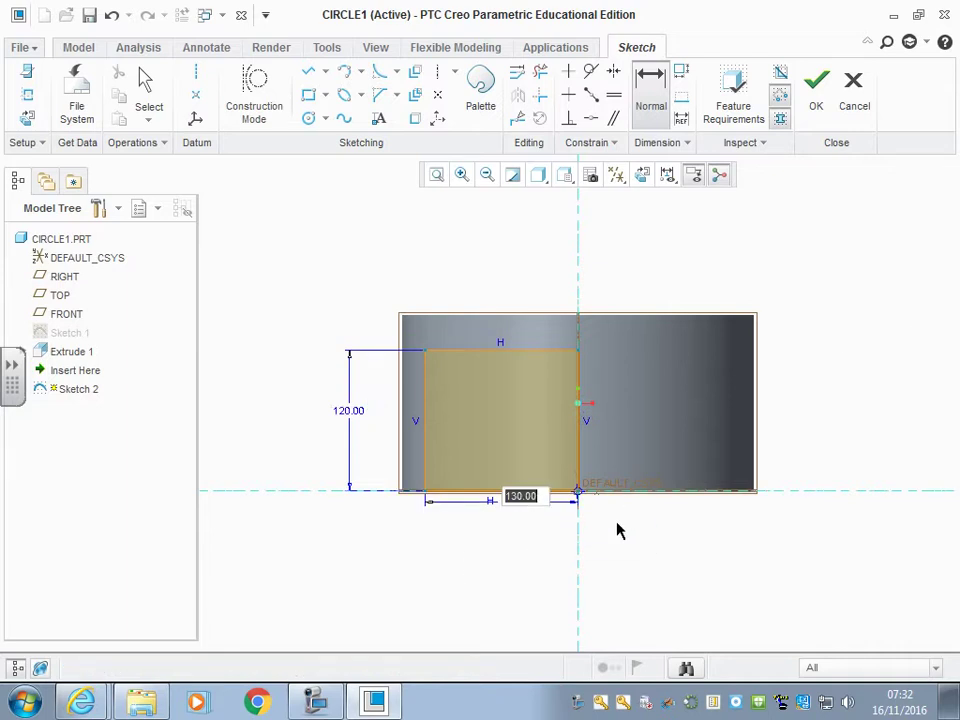
pyautogui.write('140')
pyautogui.press('Return')
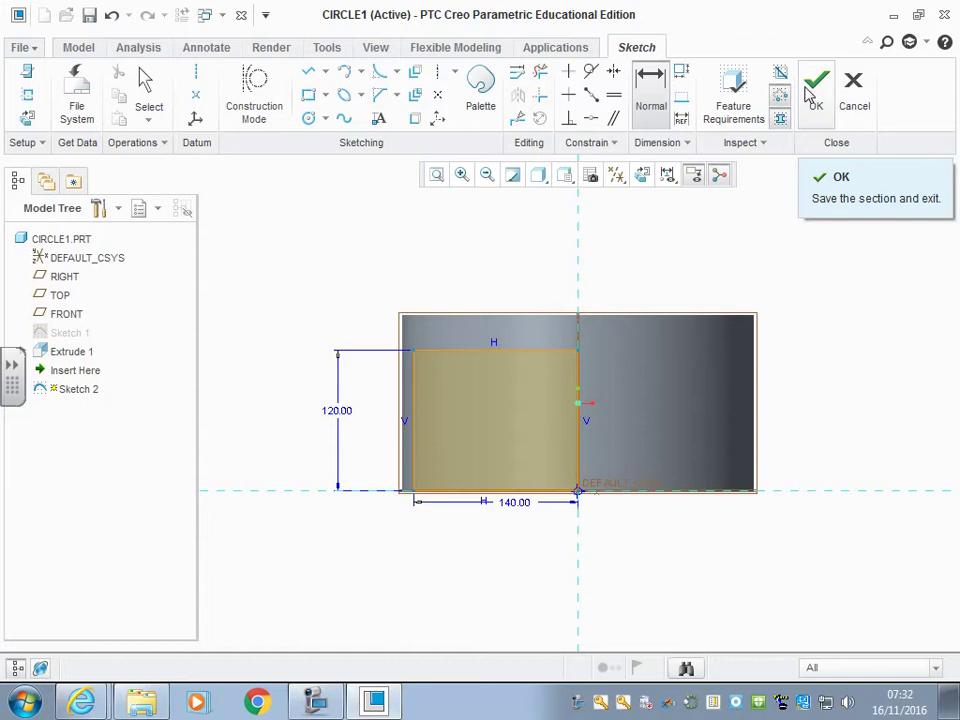
pyautogui.click(812, 95)
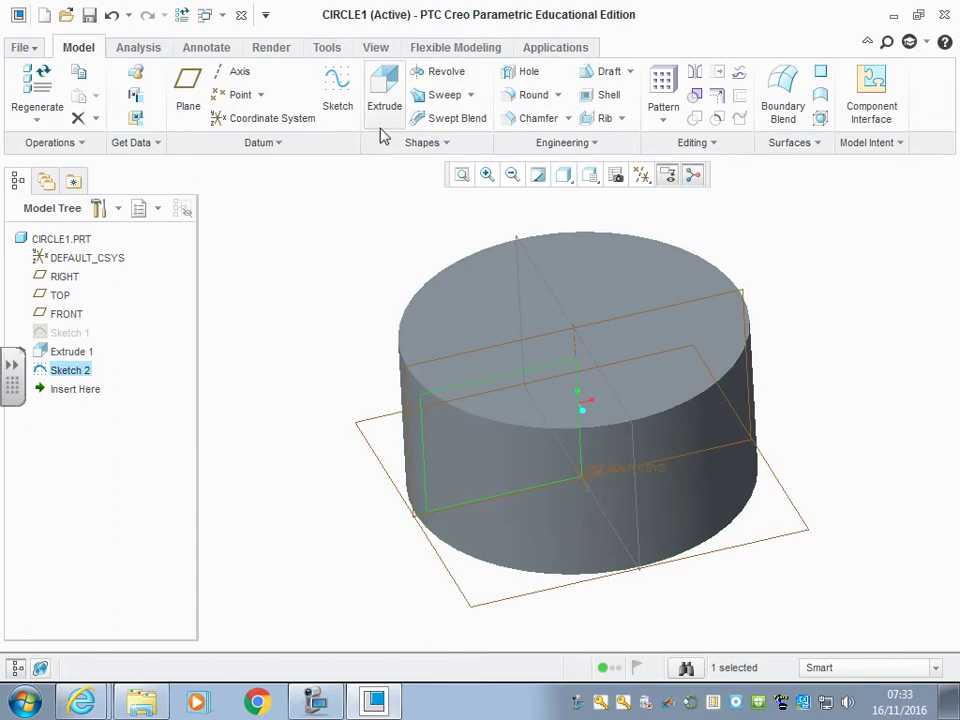
# - Revolve Sketch 2 a full 360° about its vertical line as a material-removing cut
pyautogui.click(437, 73)
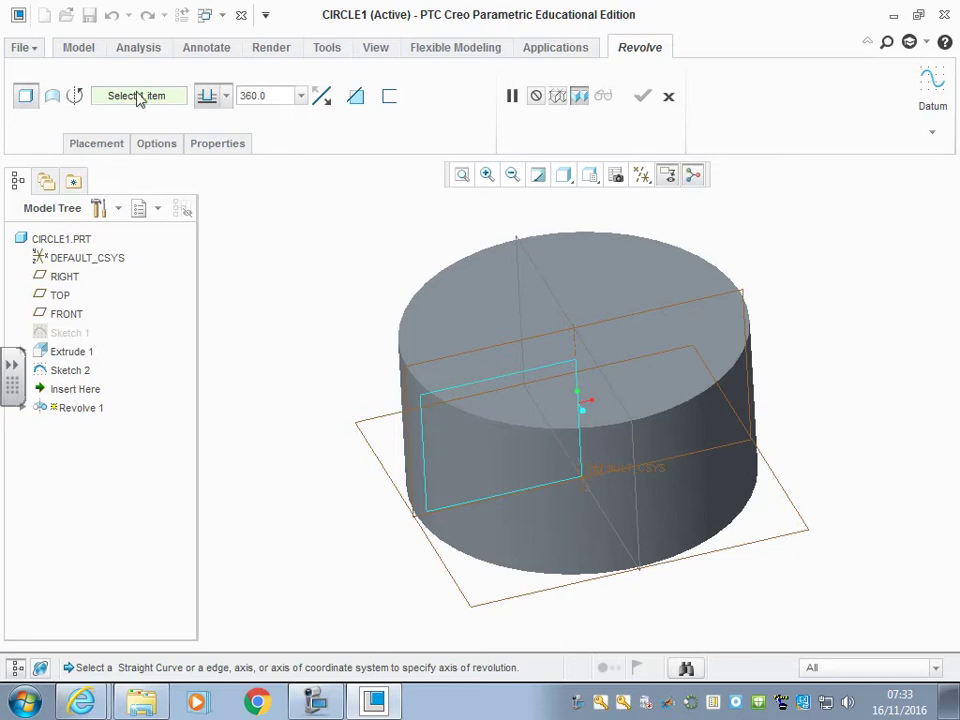
pyautogui.click(574, 346)
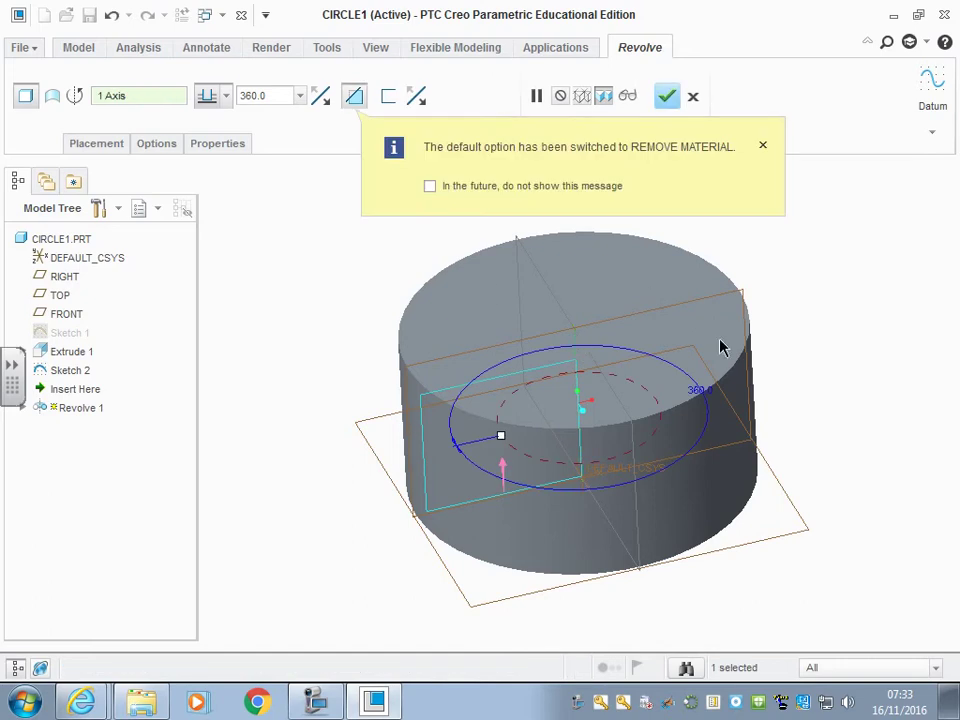
pyautogui.click(763, 147)
pyautogui.moveTo(845, 530); pyautogui.dragTo(771, 433, button='middle')
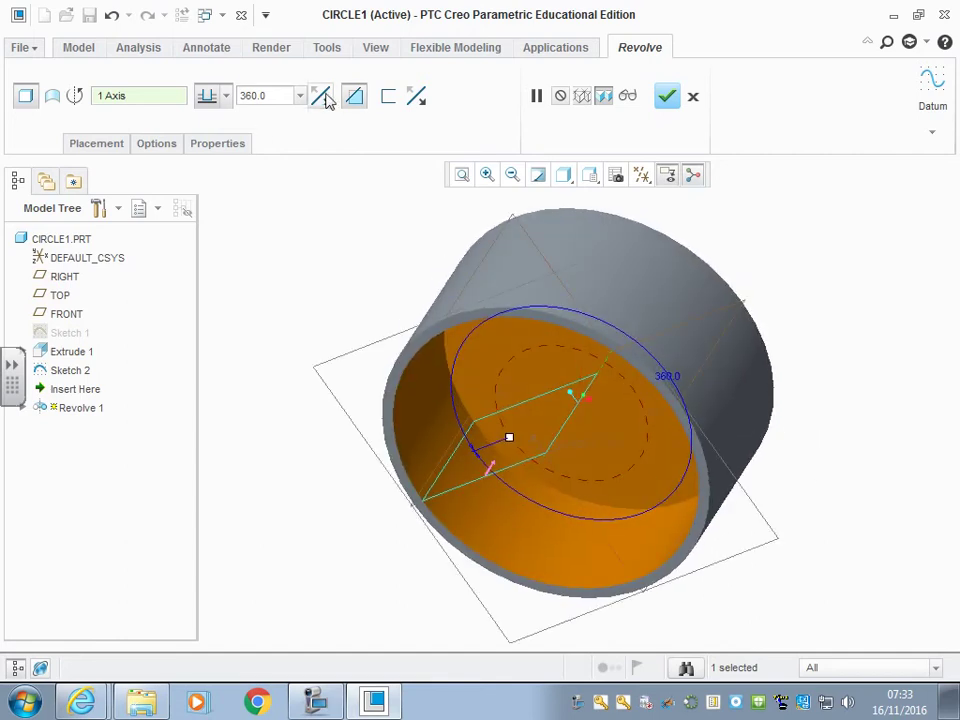
pyautogui.click(357, 97)
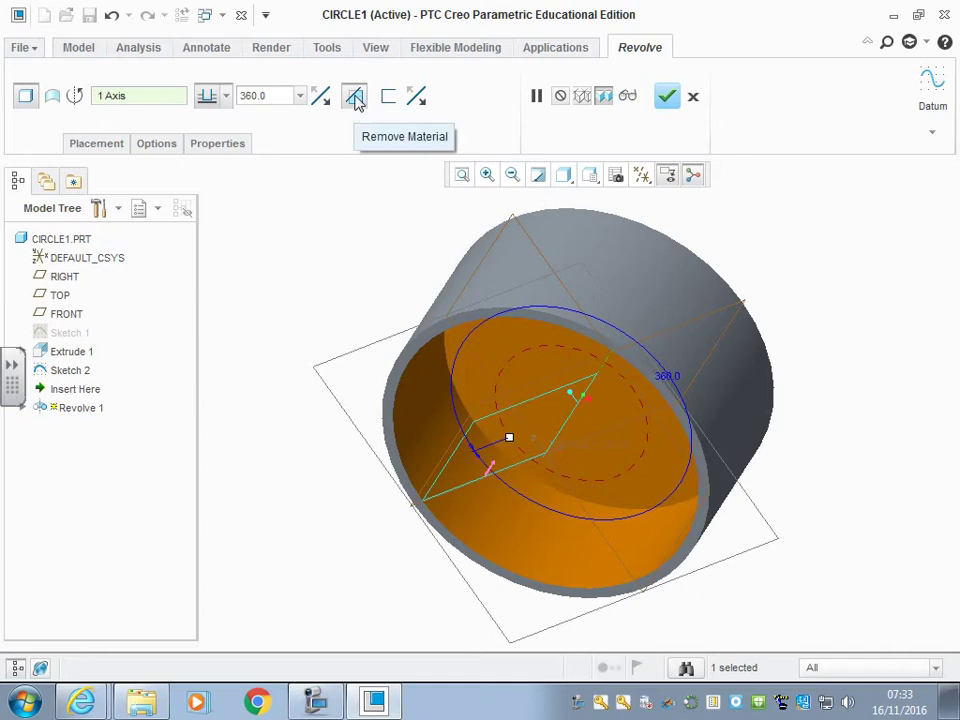
pyautogui.click(357, 97)
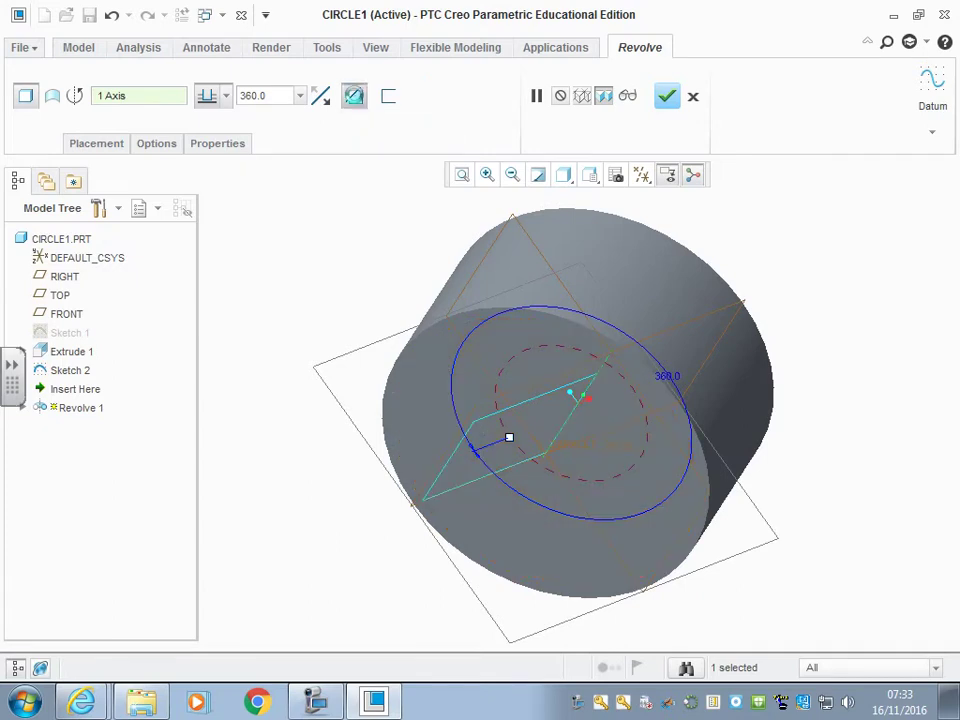
pyautogui.click(355, 97)
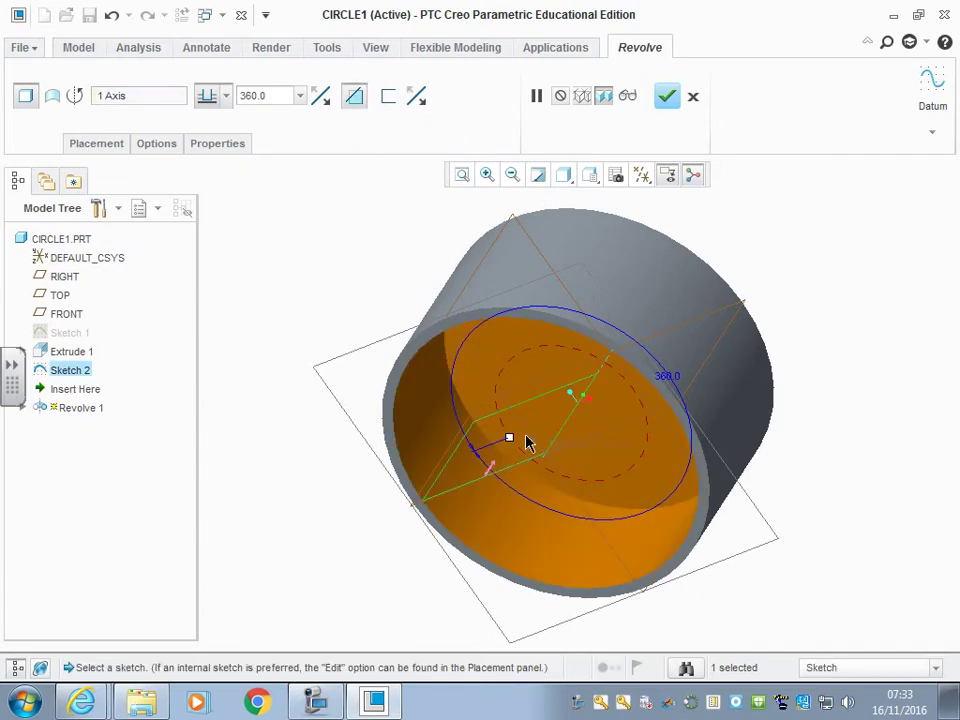
pyautogui.moveTo(509, 441); pyautogui.dragTo(493, 457)
pyautogui.click(273, 97)
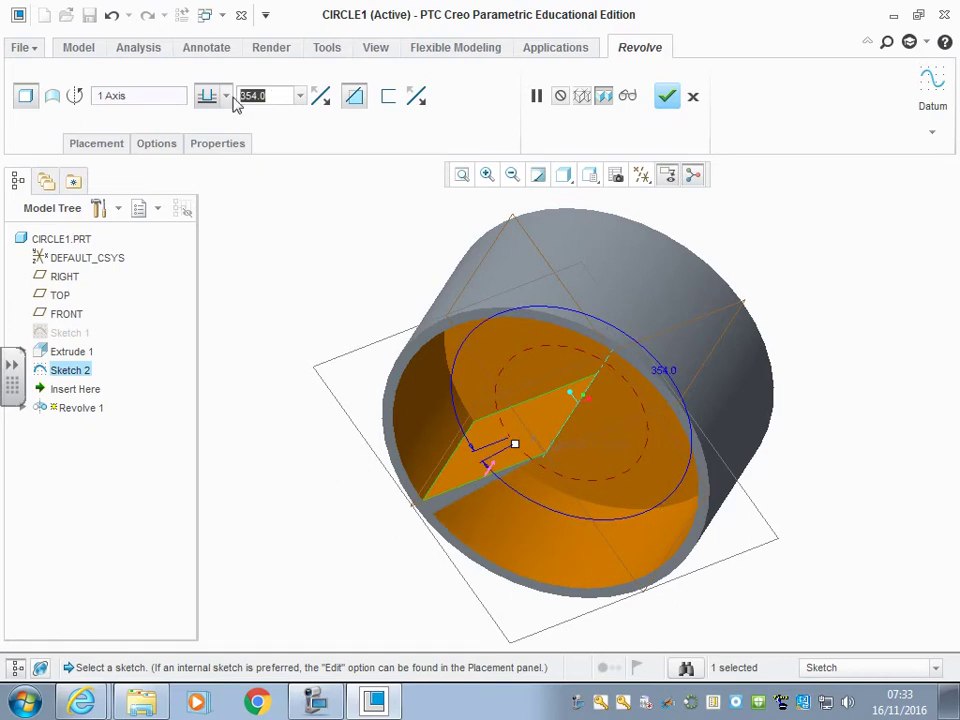
pyautogui.write('36')
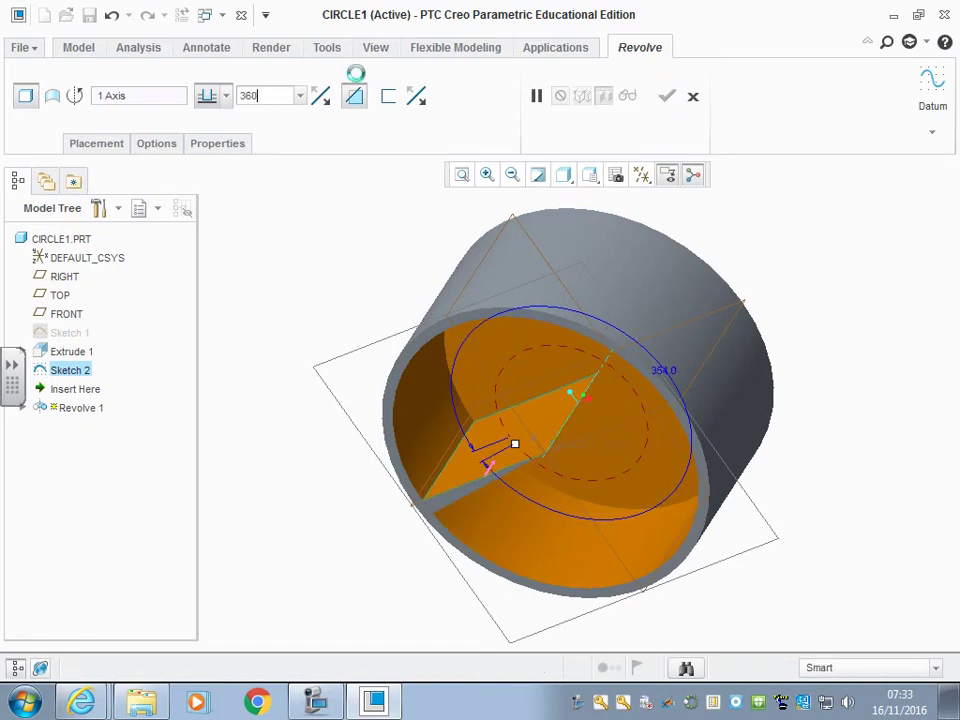
pyautogui.write('0')
pyautogui.press('Return')
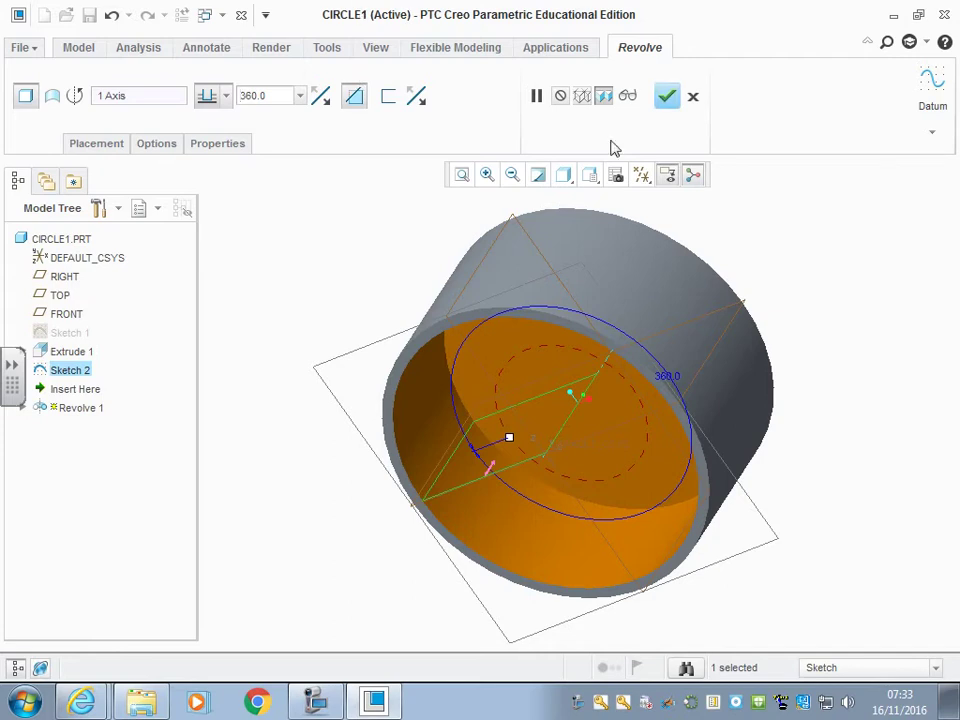
pyautogui.click(667, 97)
# - Select Sketch 2 in the model tree and bring up its context menu to edit its definition
pyautogui.moveTo(291, 291); pyautogui.dragTo(290, 310, button='middle')
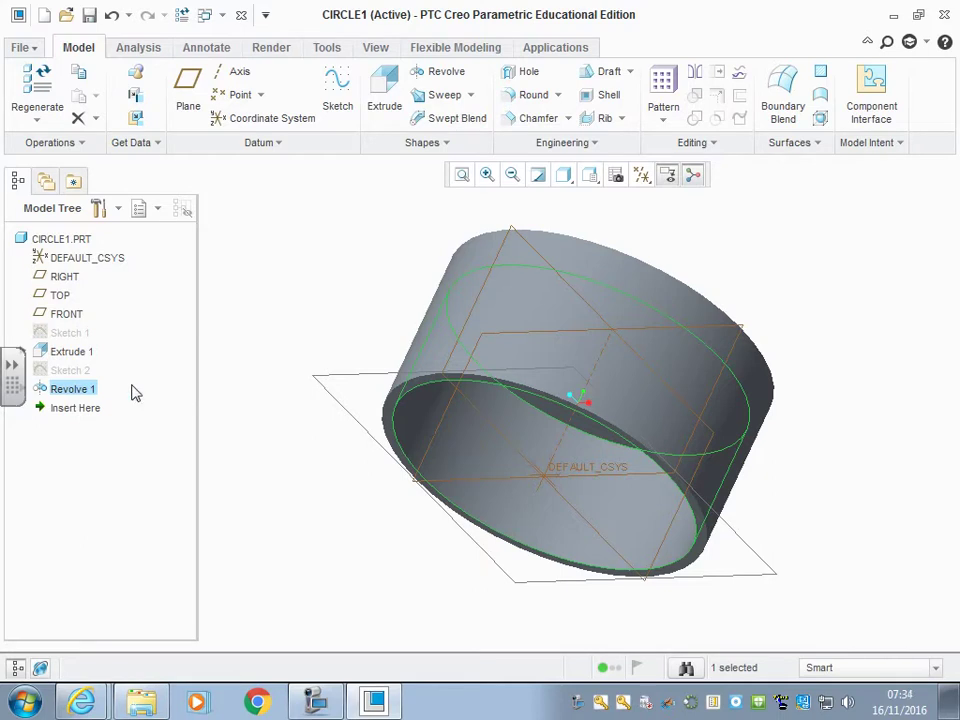
pyautogui.click(68, 370)
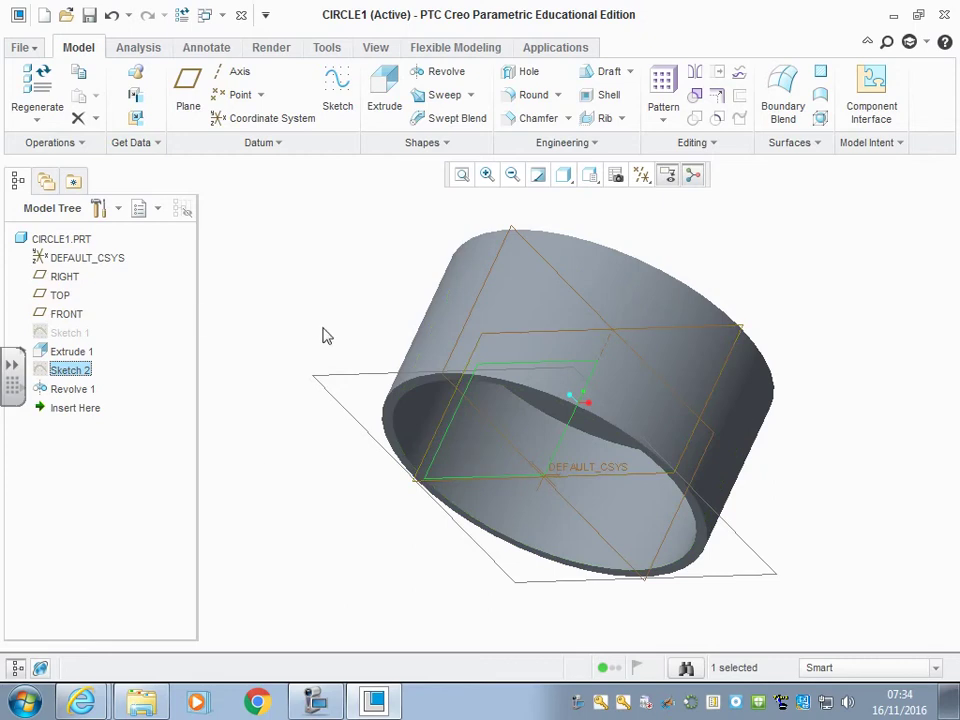
pyautogui.moveTo(322, 335); pyautogui.dragTo(563, 382, button='middle')
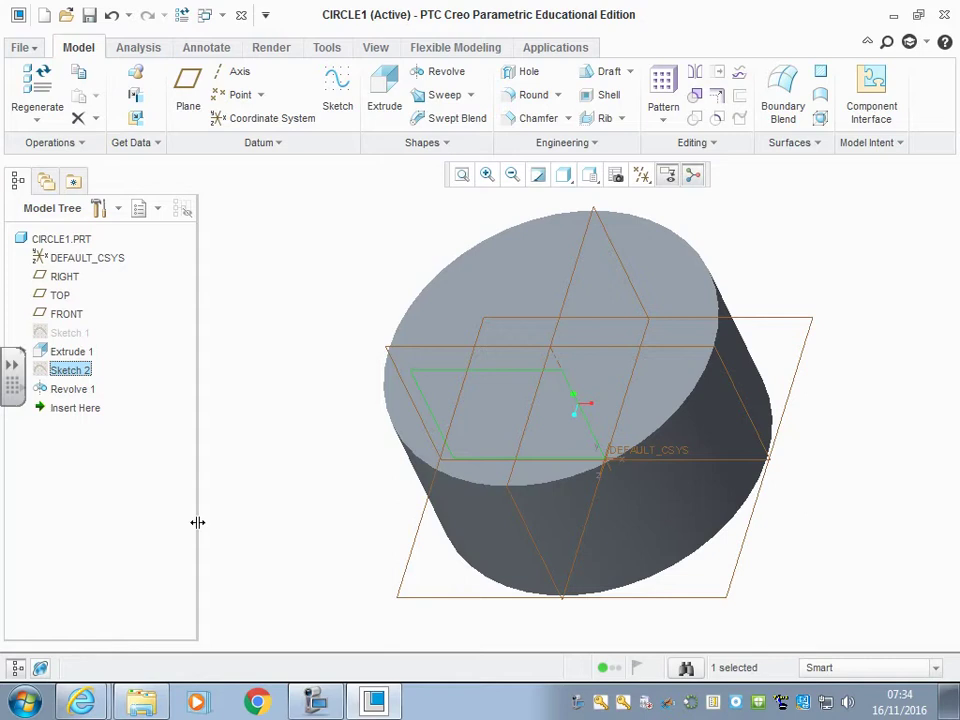
pyautogui.rightClick(65, 375)
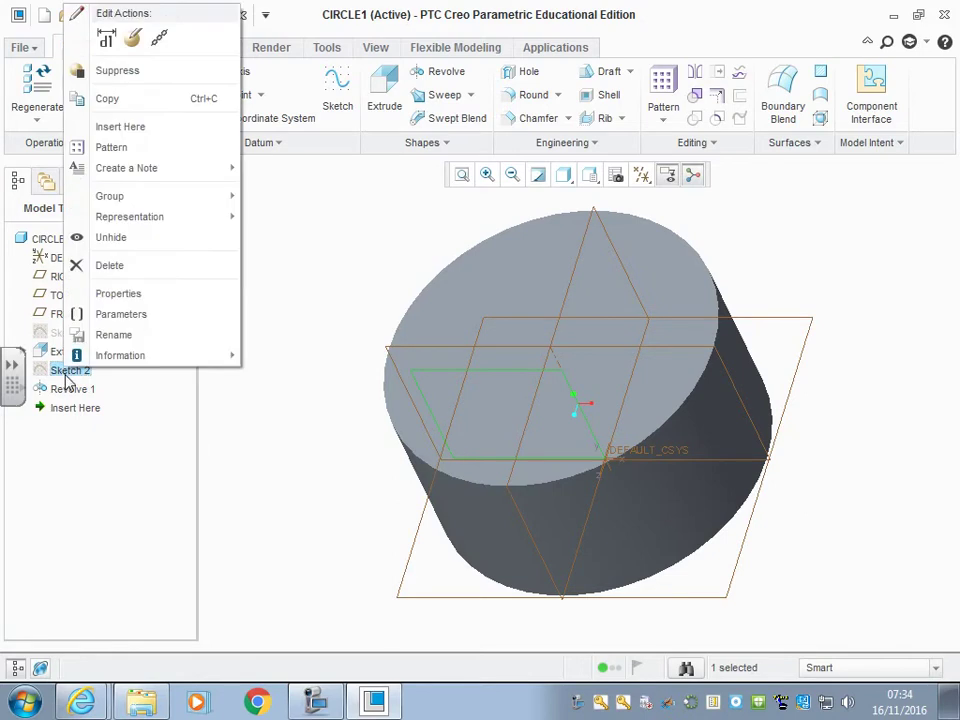
# - Reopen Sketch 2 and draw an extra small rectangle at the profile's corner
pyautogui.click(134, 38)
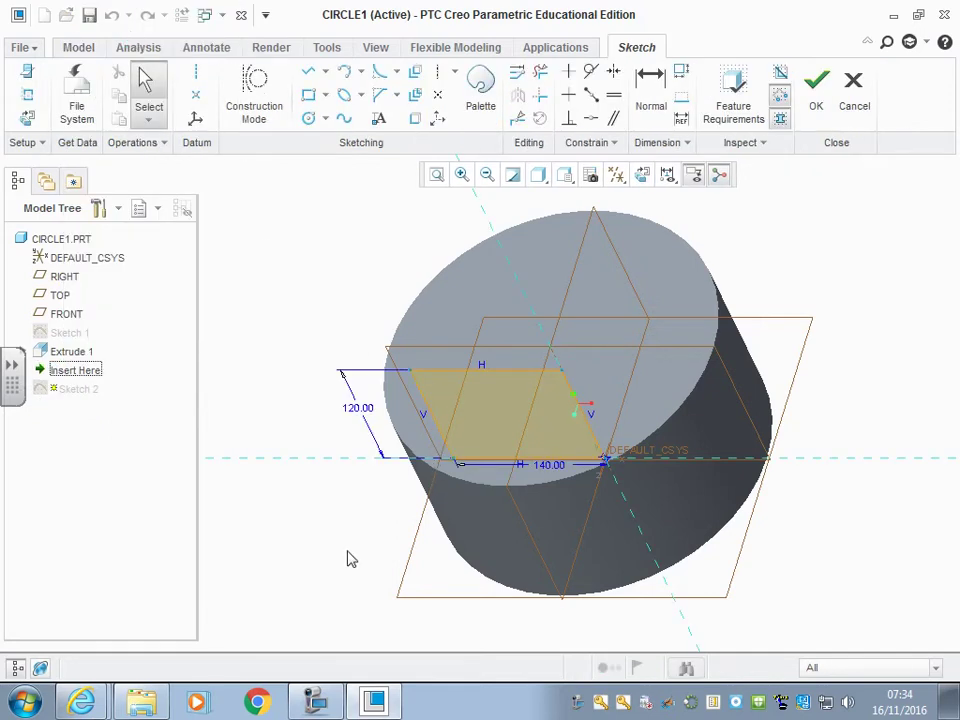
pyautogui.moveTo(351, 559); pyautogui.dragTo(377, 508, button='middle')
pyautogui.scroll(2, 377, 508)
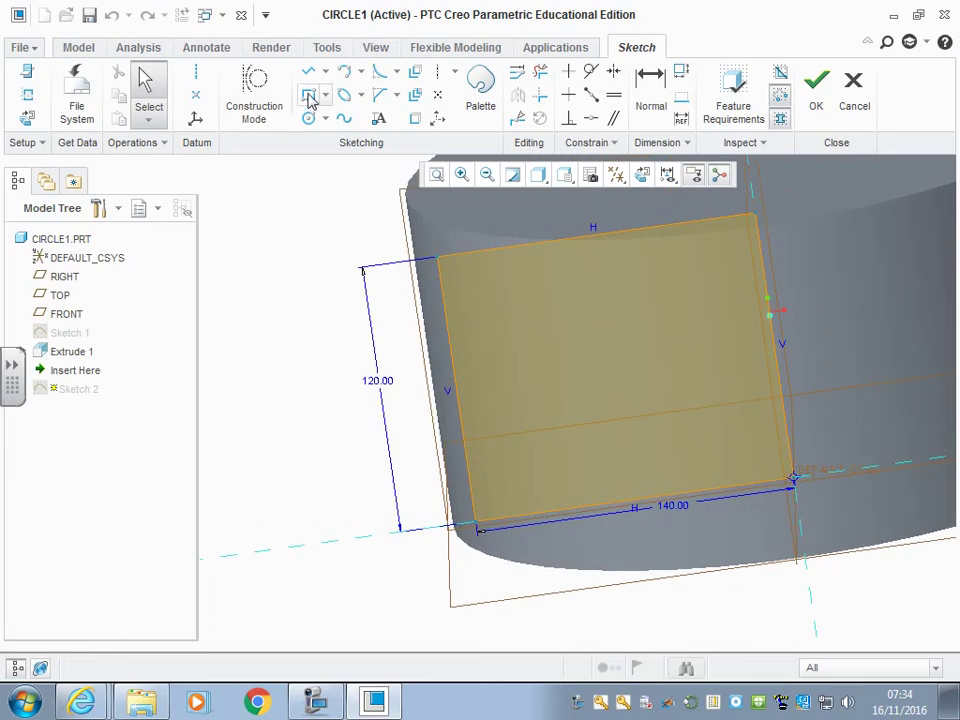
pyautogui.click(310, 96)
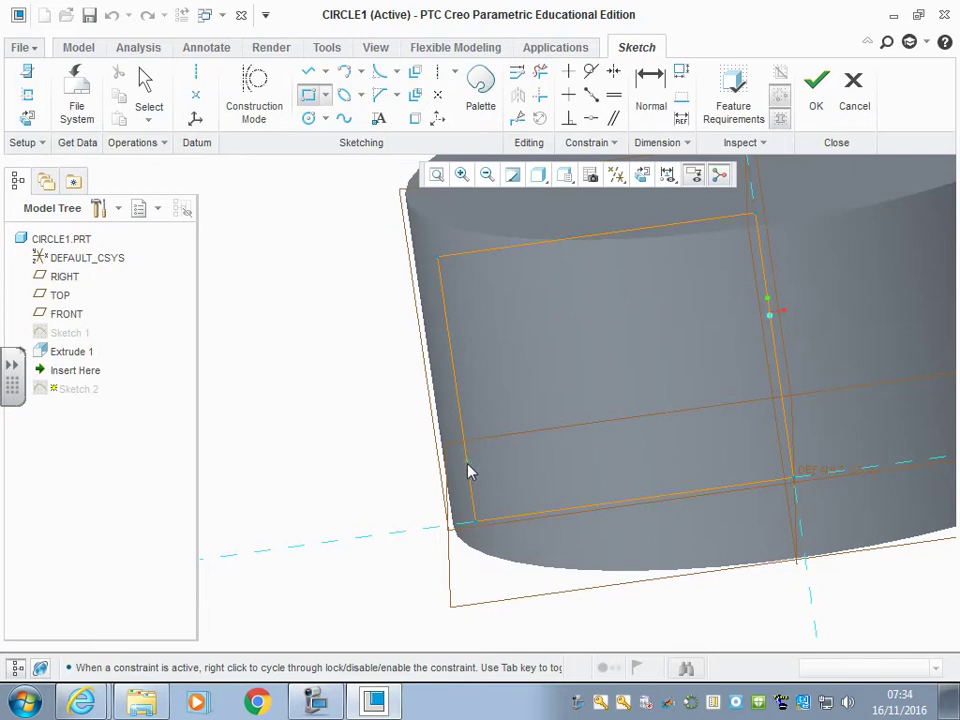
pyautogui.click(466, 459)
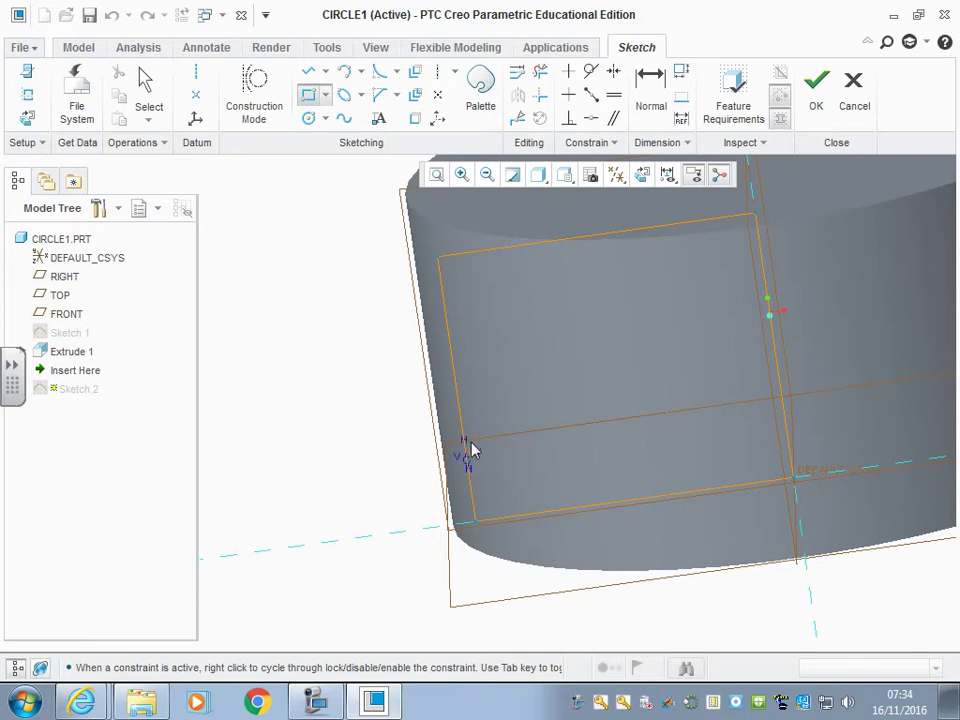
pyautogui.click(532, 408)
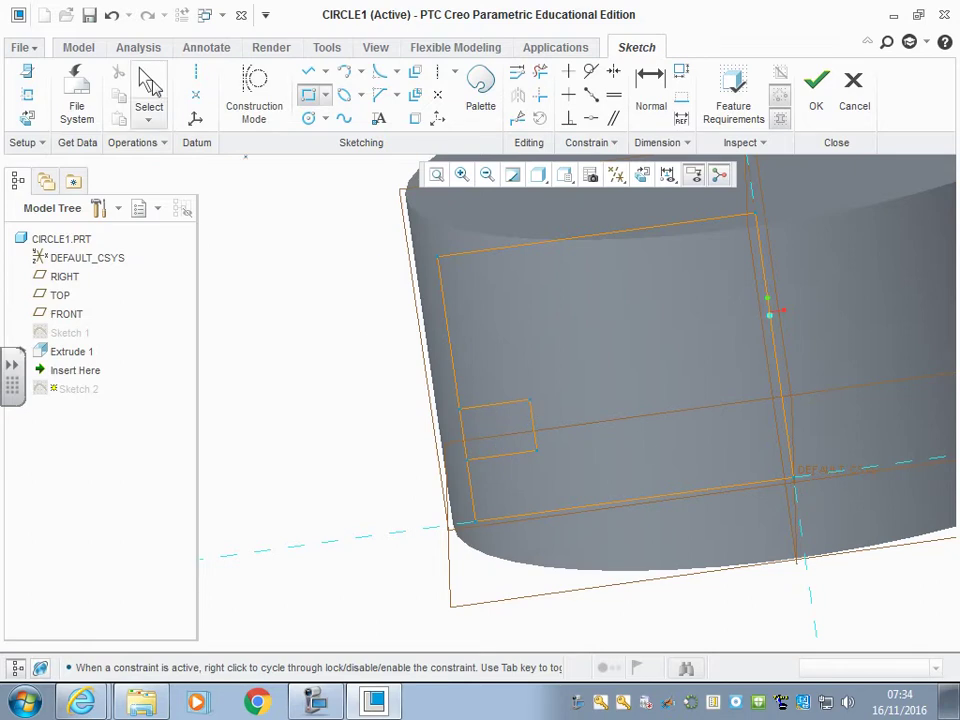
pyautogui.click(148, 84)
# - Dimension the small rectangle to 20 wide and 25 tall
pyautogui.scroll(-3, 540, 506)
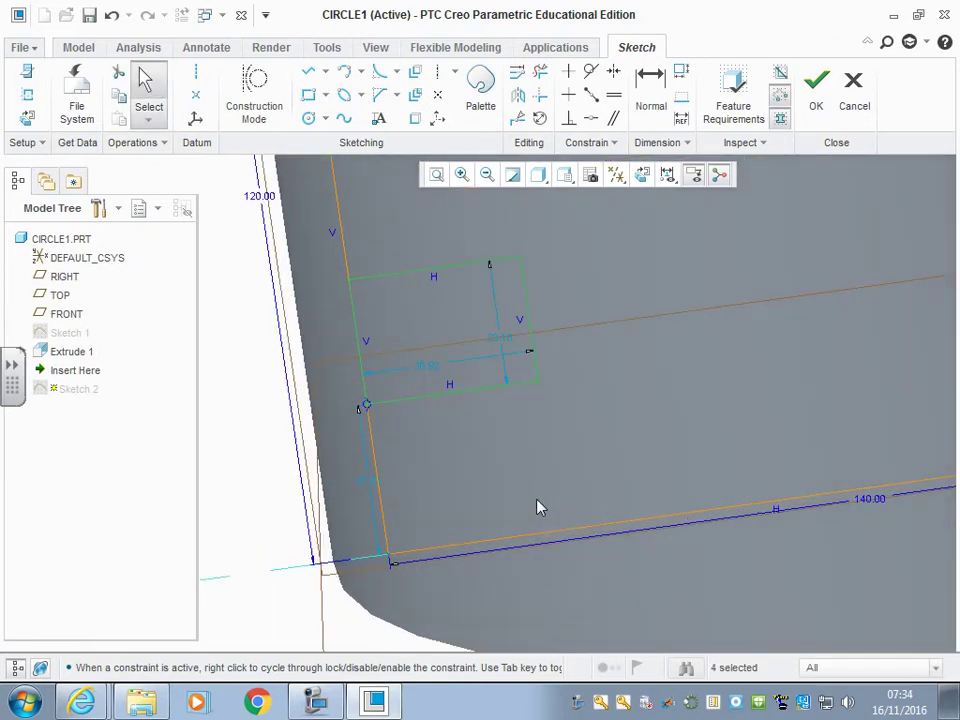
pyautogui.doubleClick(426, 372)
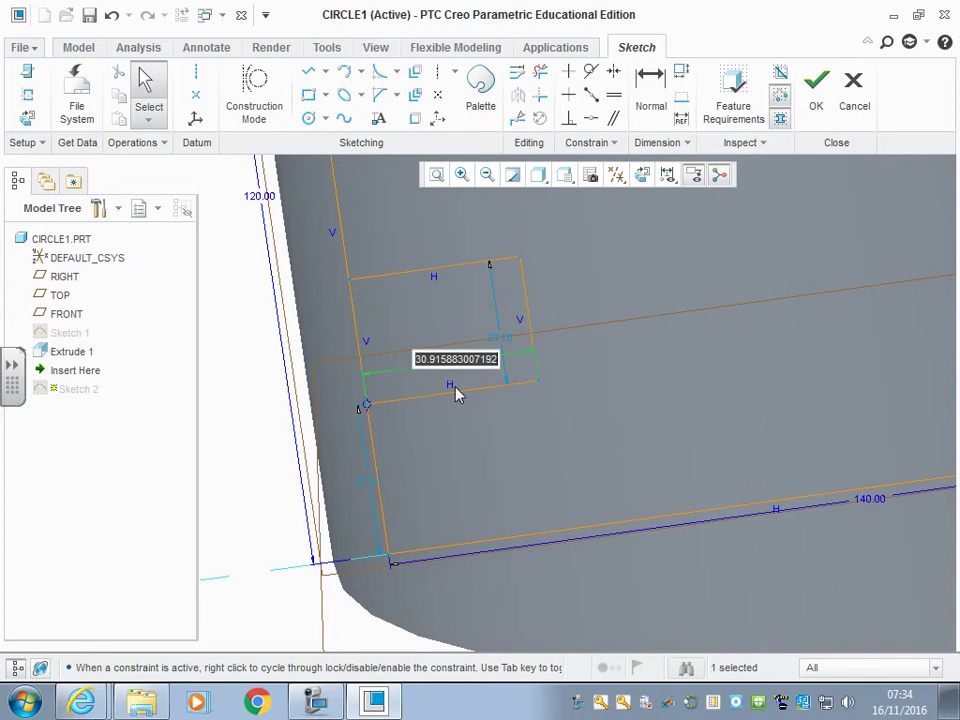
pyautogui.write('20')
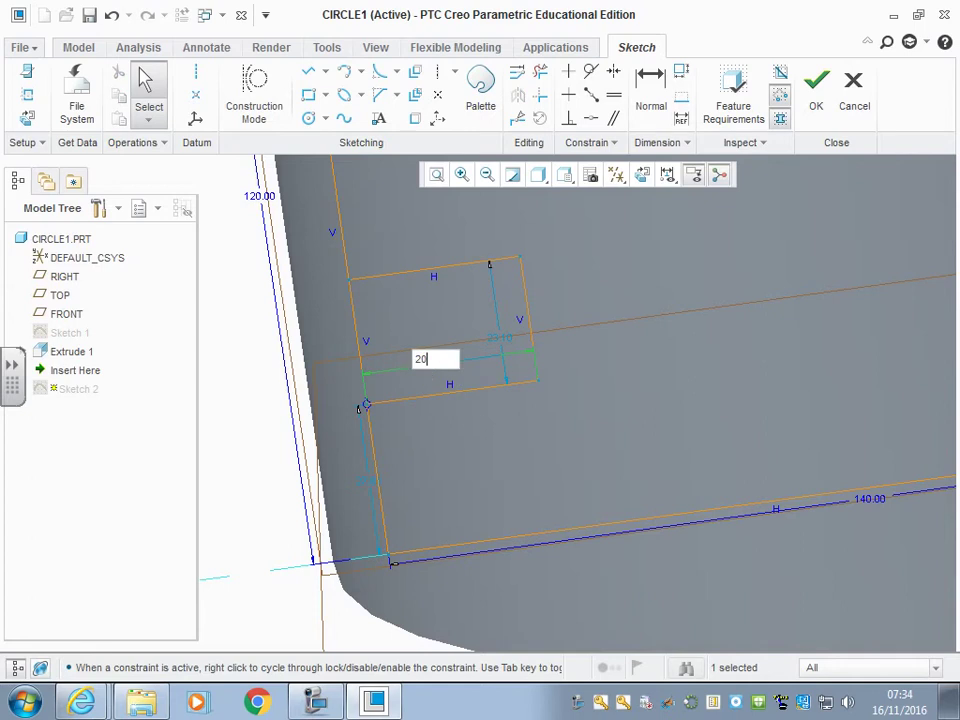
pyautogui.press('Return')
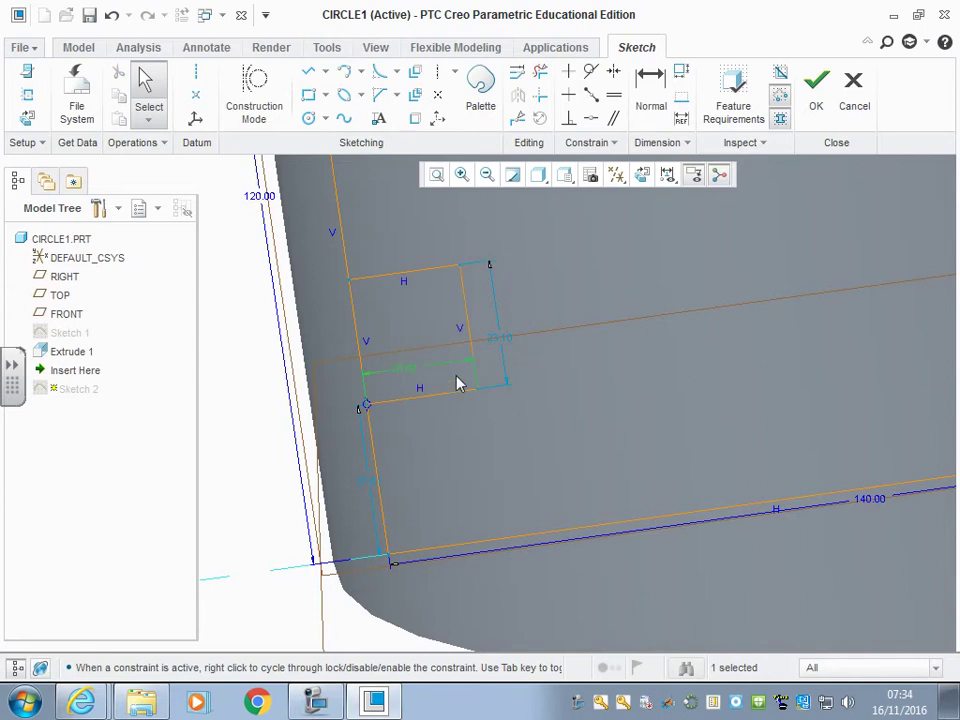
pyautogui.doubleClick(505, 339)
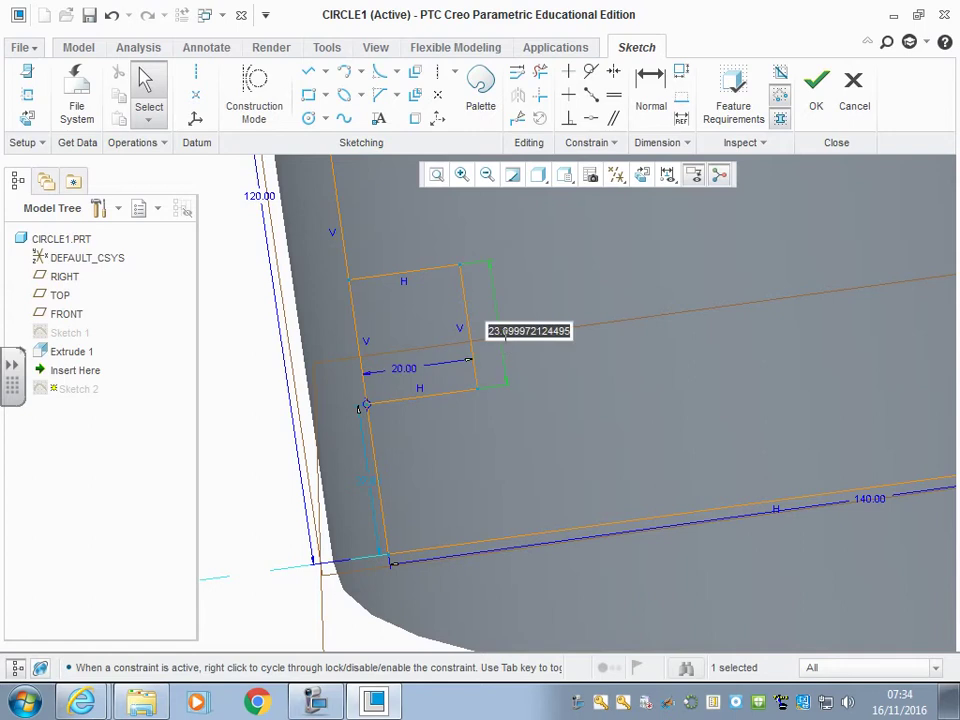
pyautogui.write('25')
pyautogui.press('Return')
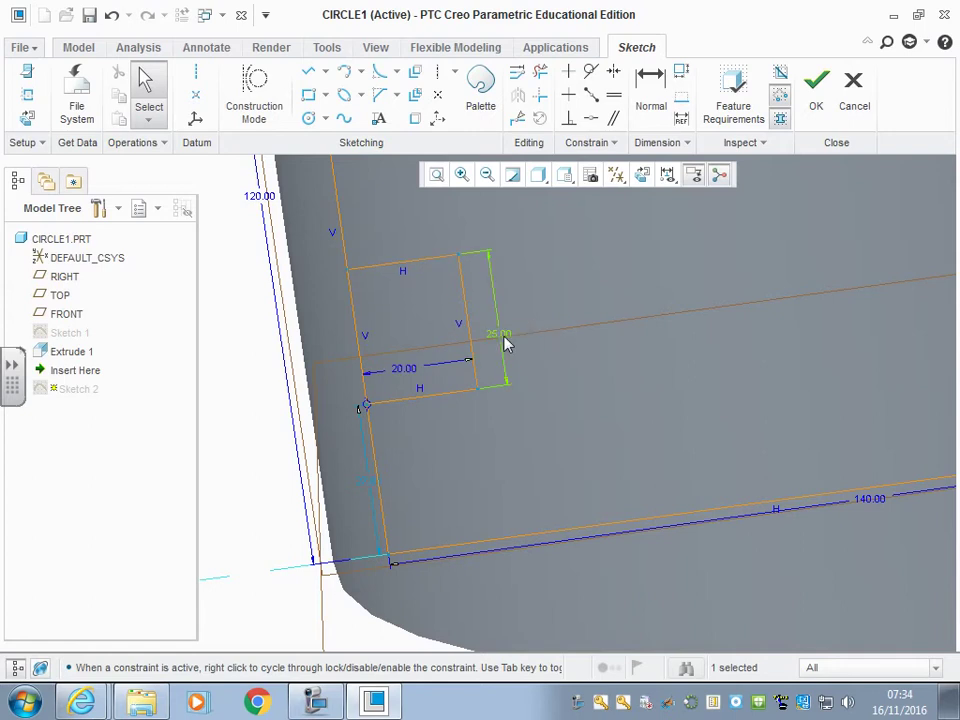
# - Trim away the overlapping notch line segments with Delete Segment to leave one closed profile
pyautogui.click(247, 426)
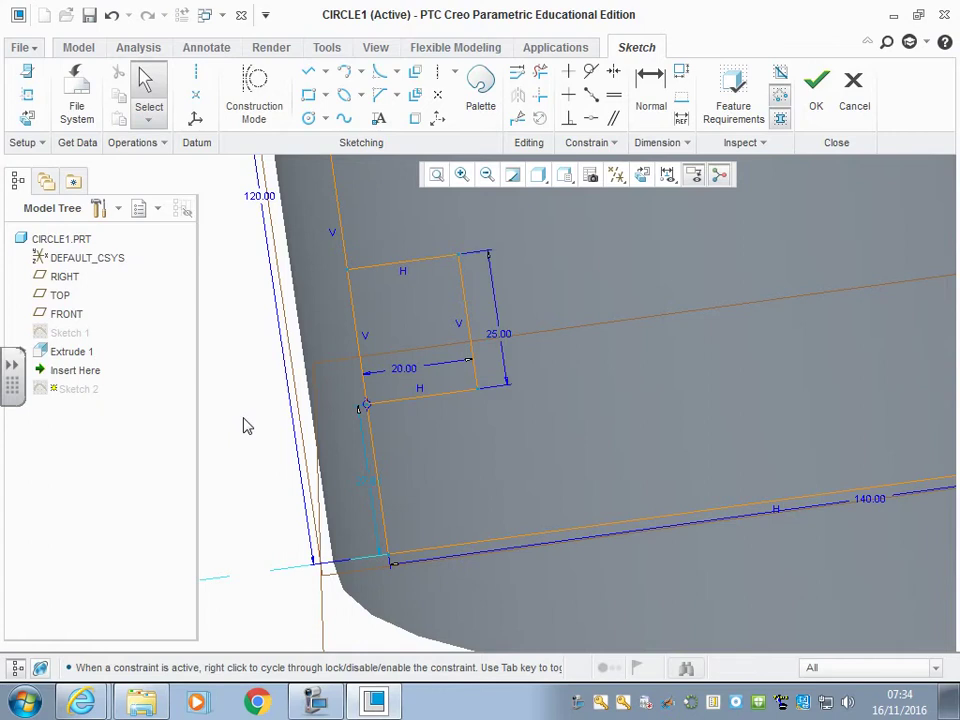
pyautogui.click(541, 77)
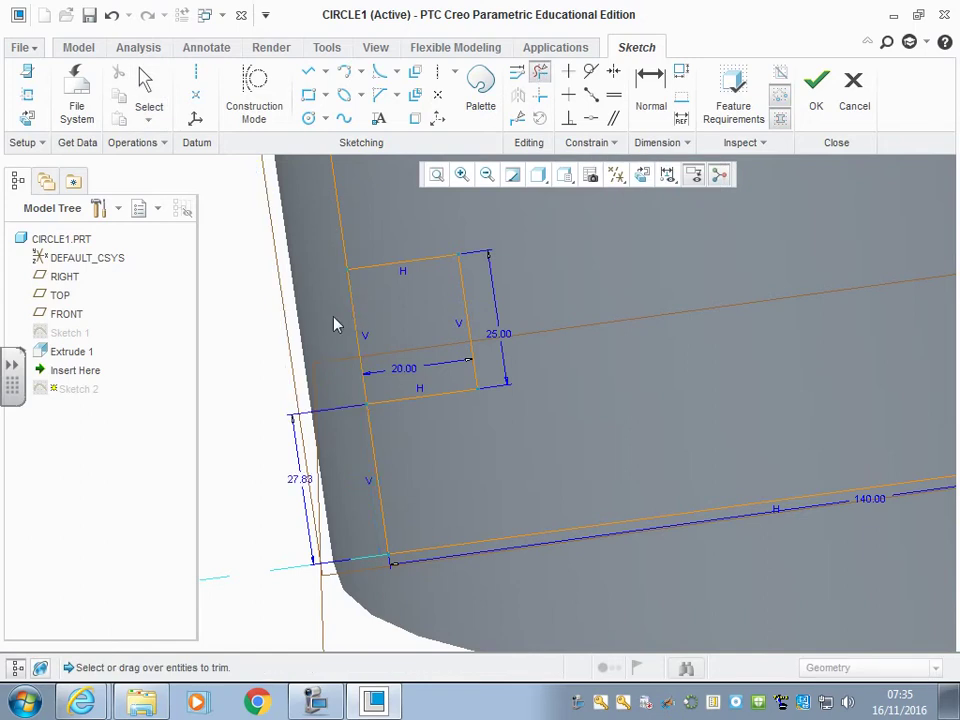
pyautogui.moveTo(251, 325); pyautogui.dragTo(395, 322)
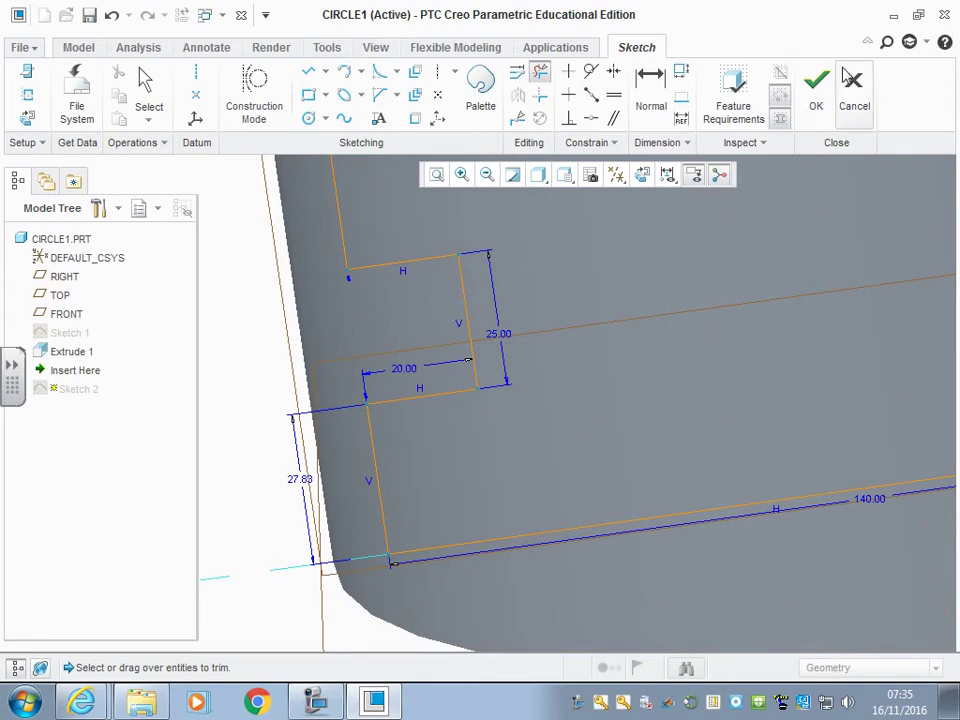
pyautogui.scroll(-5, 683, 375)
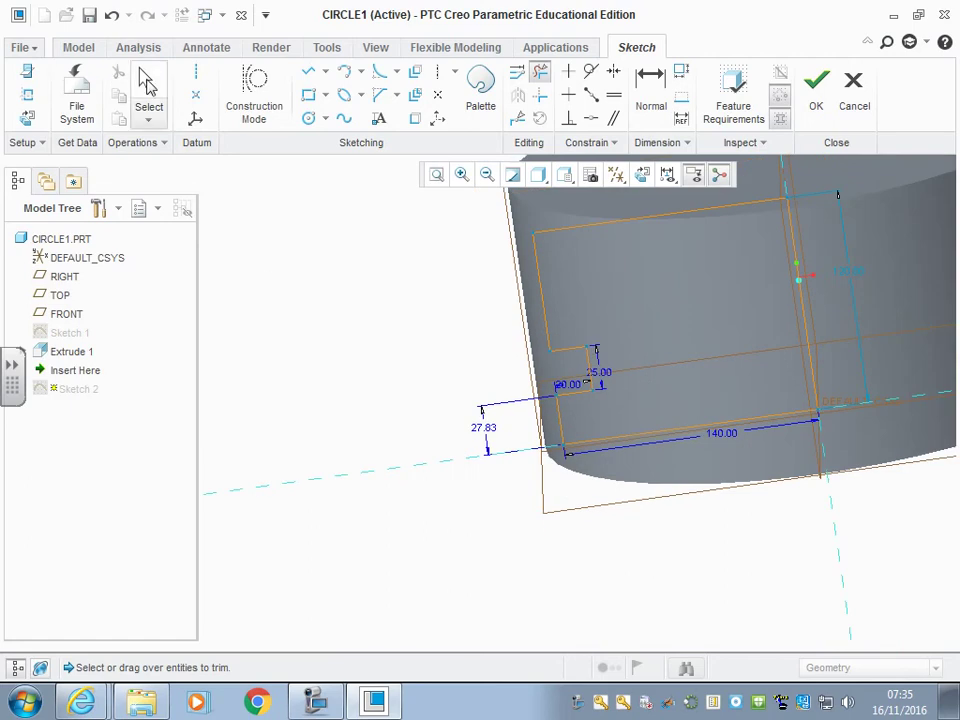
pyautogui.click(147, 85)
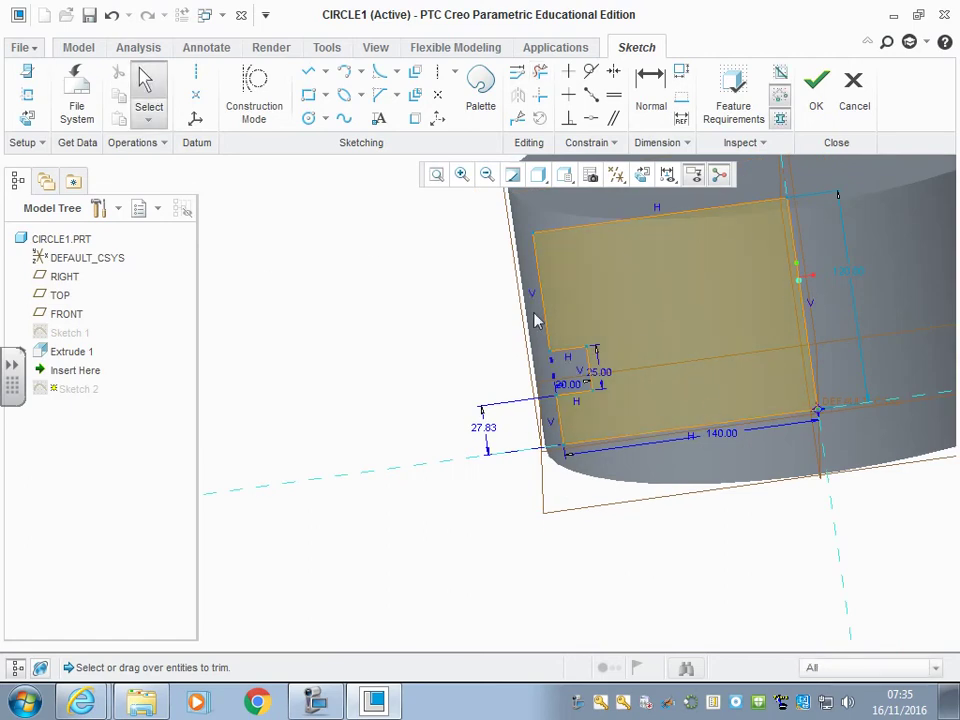
# - Accept the edited Sketch 2 to regenerate Revolve 1, then inspect the stepped hollow
pyautogui.click(815, 90)
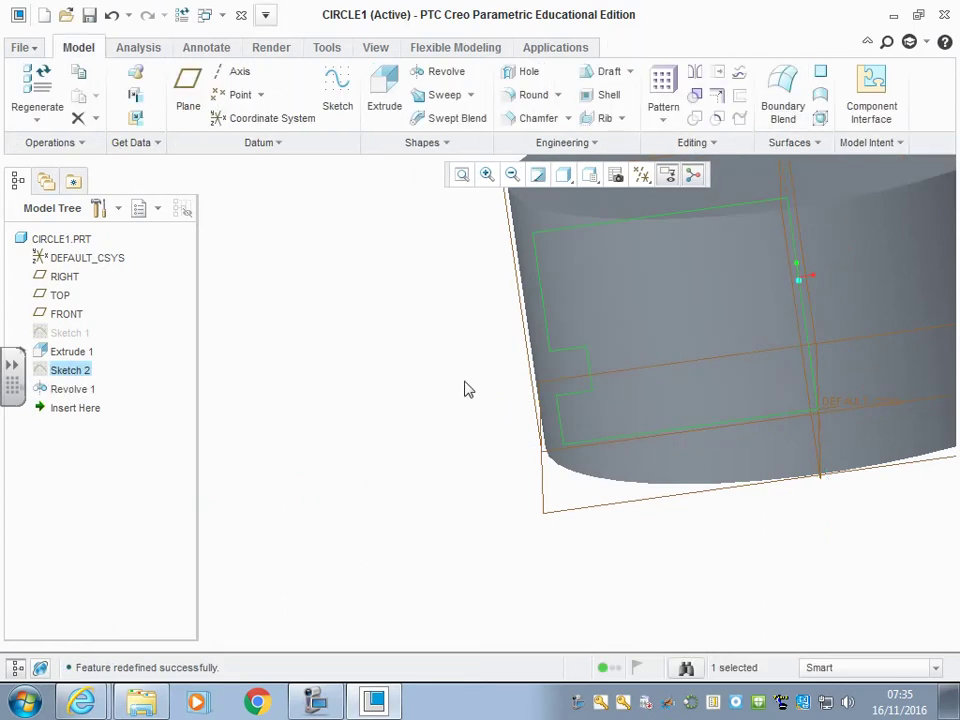
pyautogui.click(396, 471)
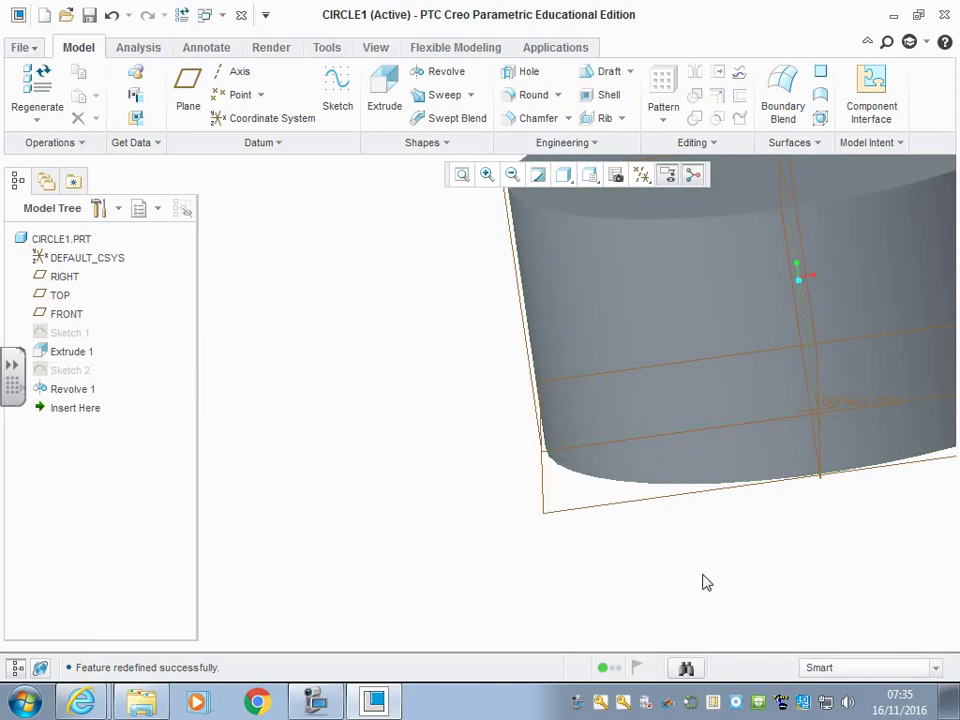
pyautogui.scroll(-3, 821, 519)
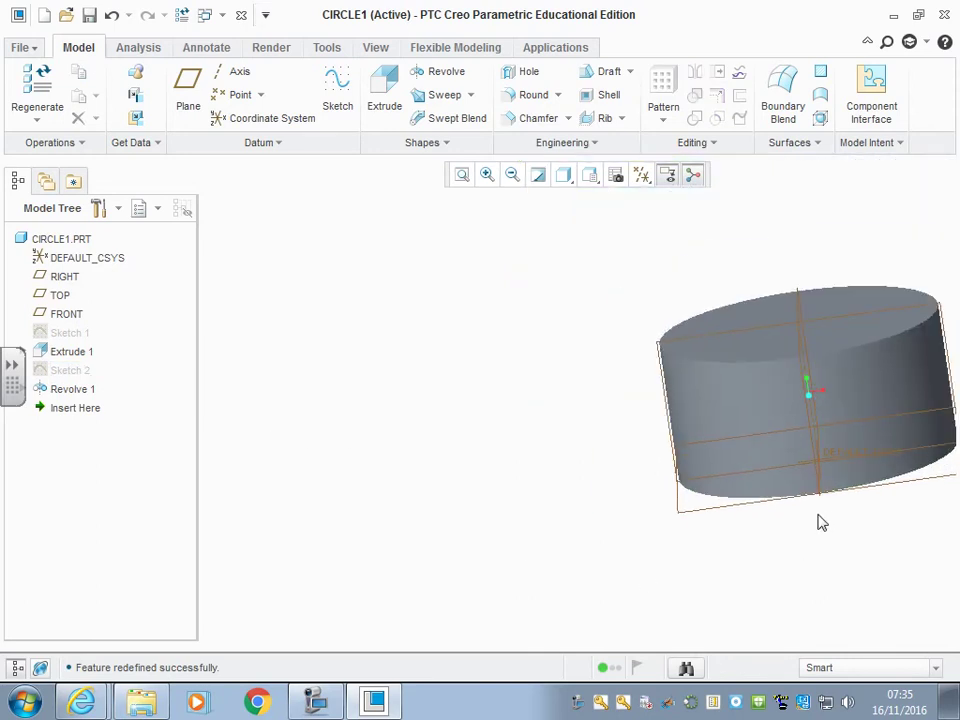
pyautogui.hotkey('ctrl', 'd')
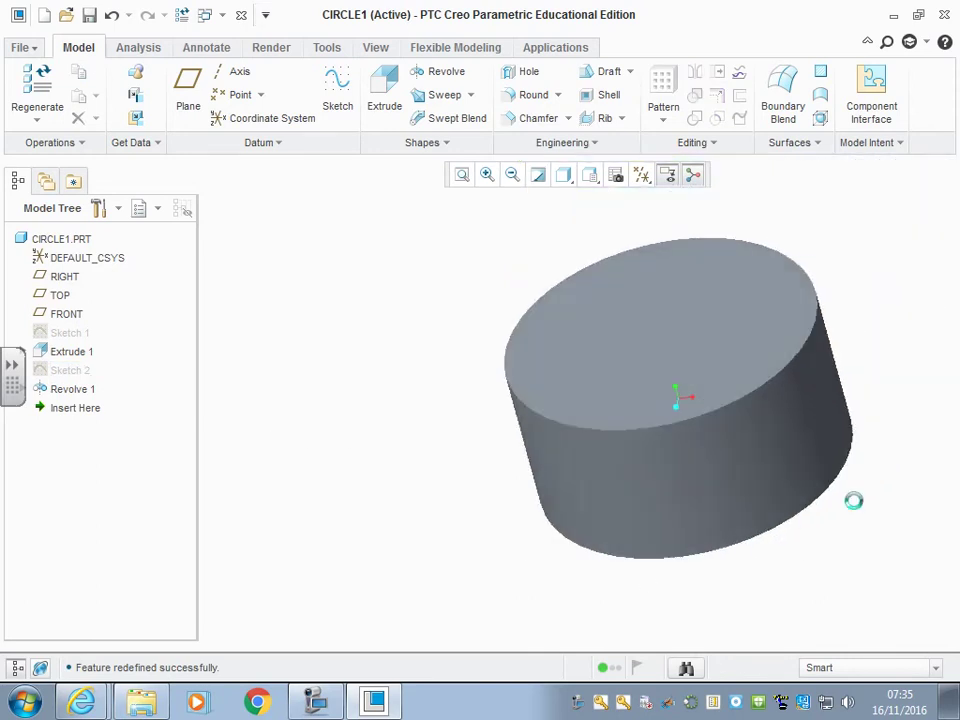
pyautogui.moveTo(789, 555); pyautogui.dragTo(670, 510, button='middle')
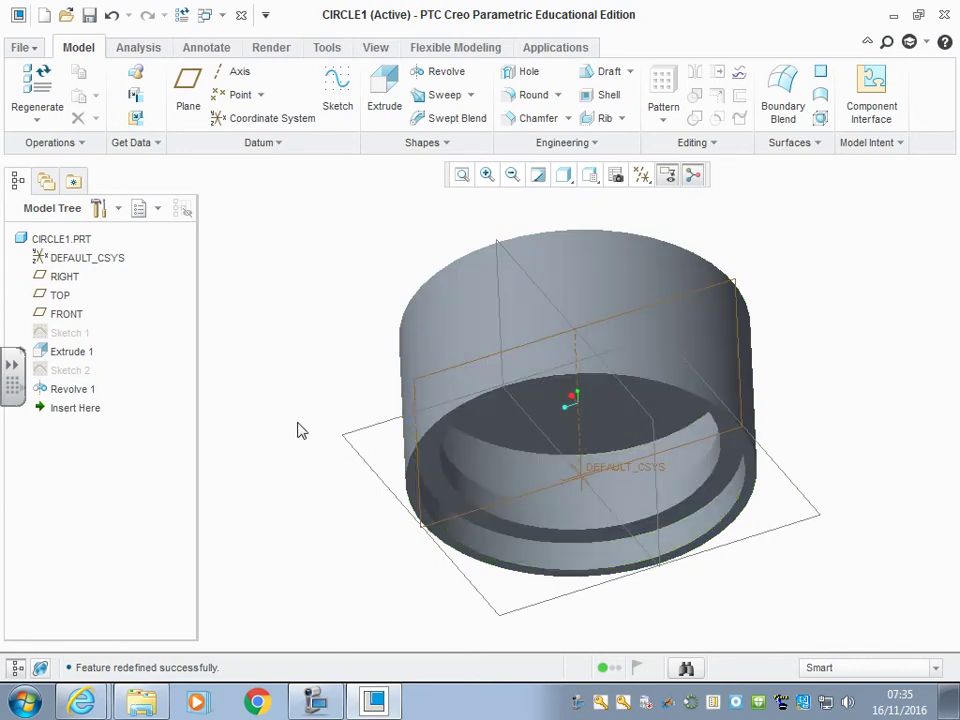
pyautogui.moveTo(297, 431); pyautogui.dragTo(292, 505, button='middle')
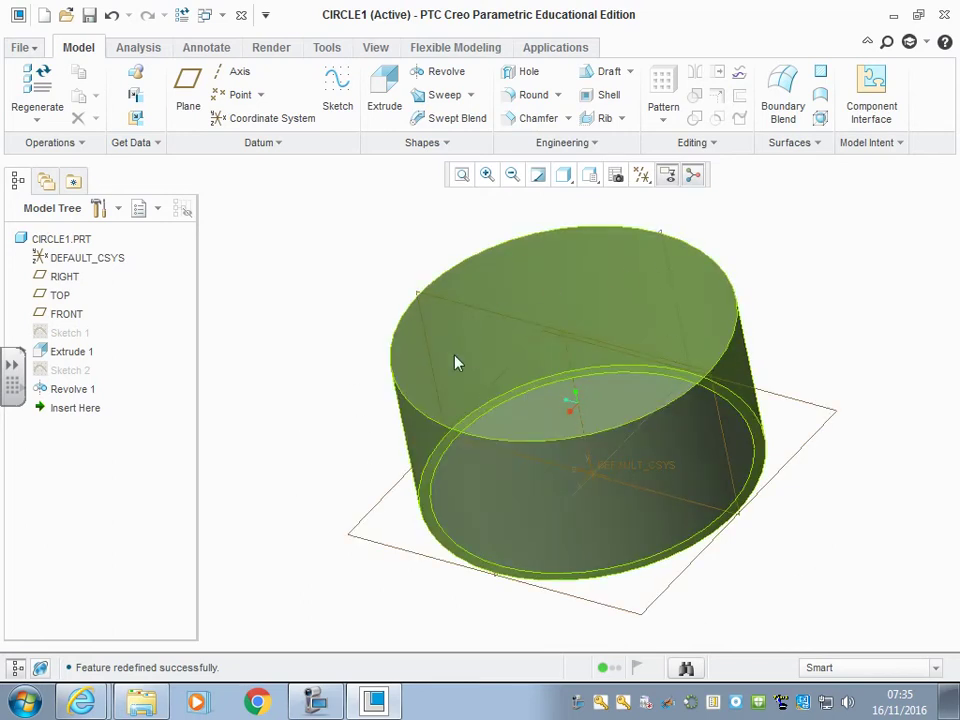
pyautogui.click(318, 704)
pyautogui.click(328, 706)
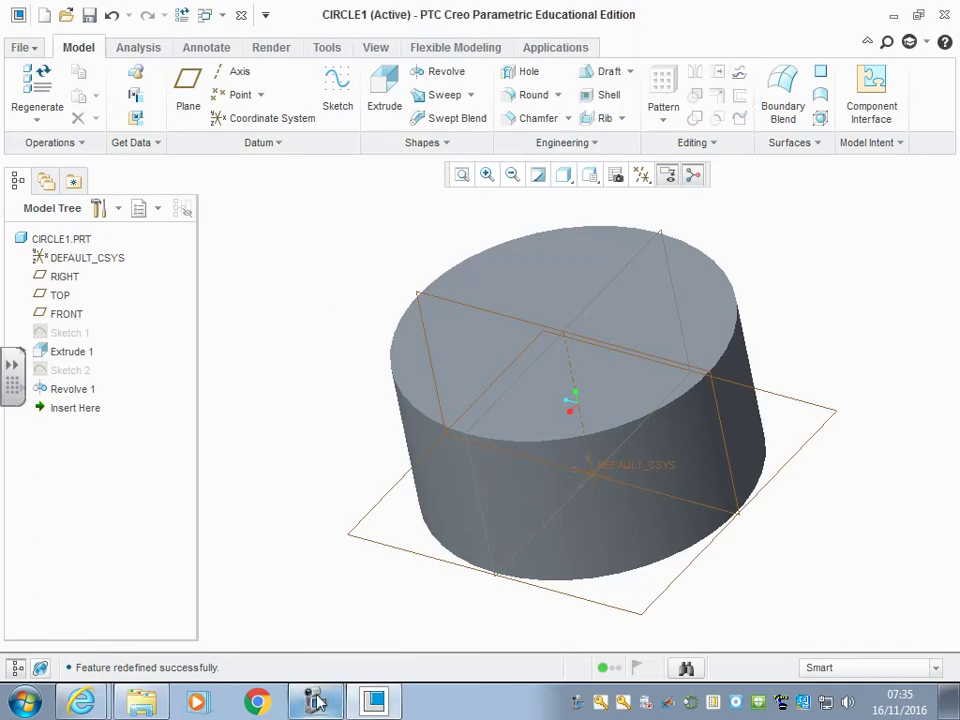
# - Start Sketch 3 on the top face, adding side surface Surf:F6(EXTRUDE_1) as a reference
pyautogui.click(340, 84)
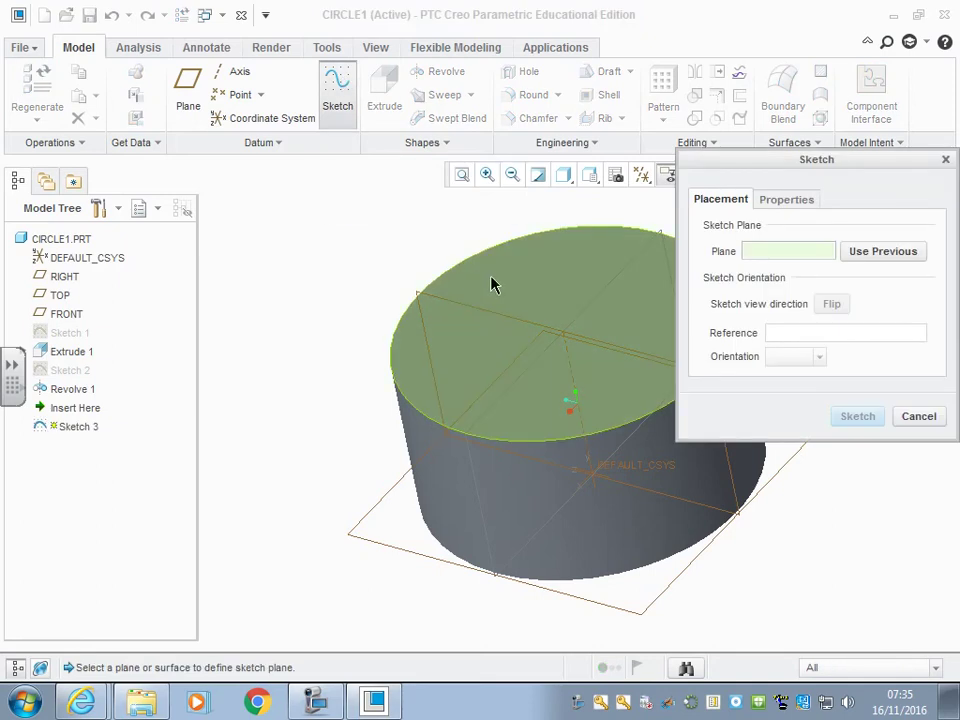
pyautogui.click(496, 283)
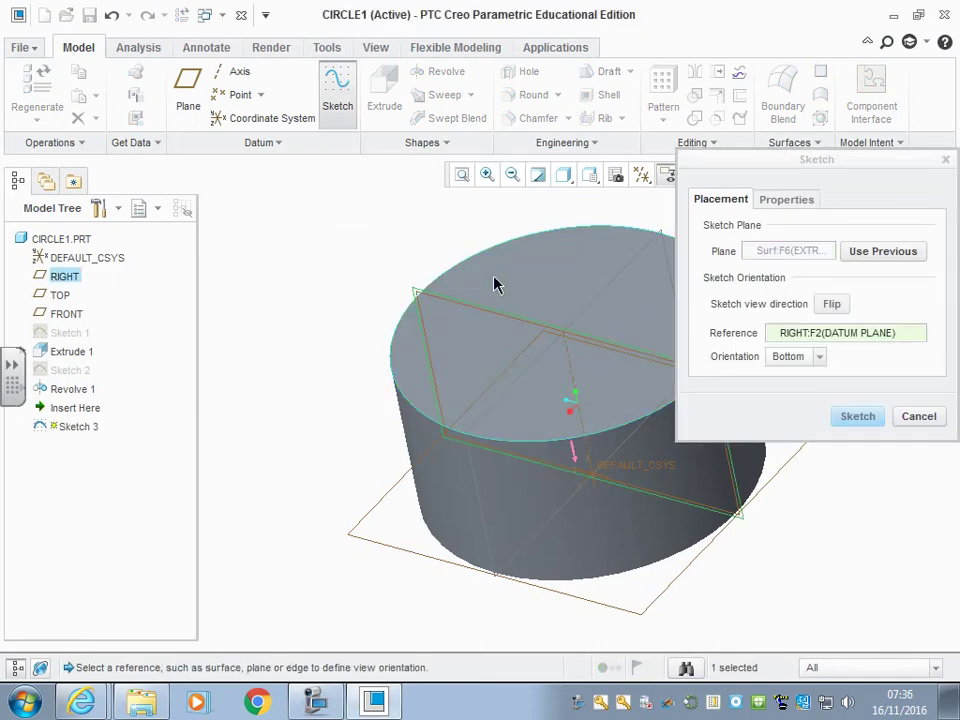
pyautogui.click(869, 420)
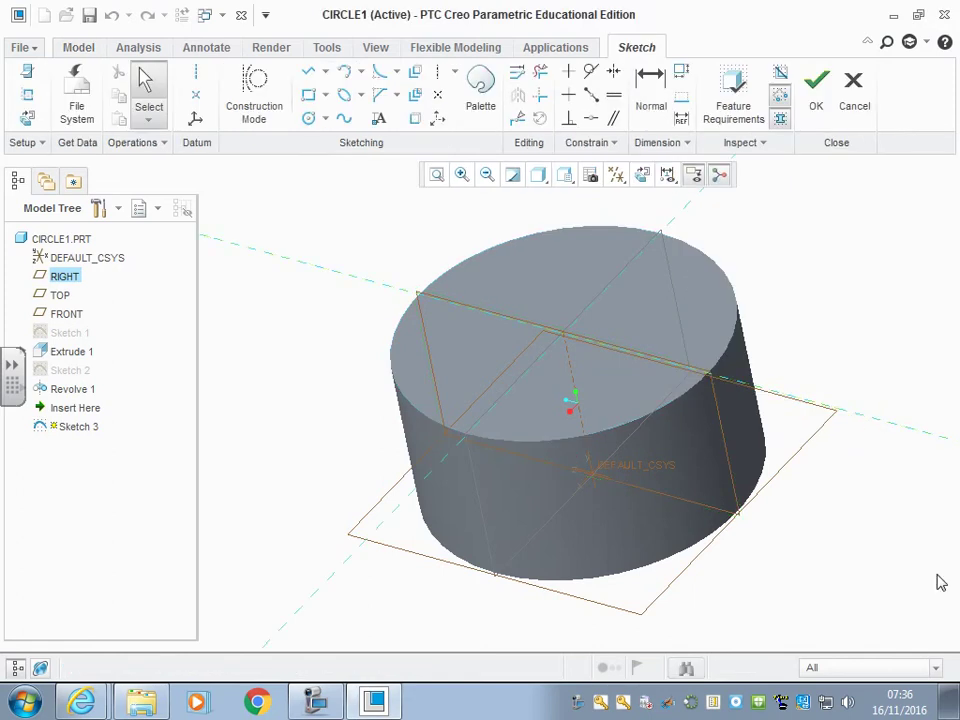
pyautogui.click(27, 95)
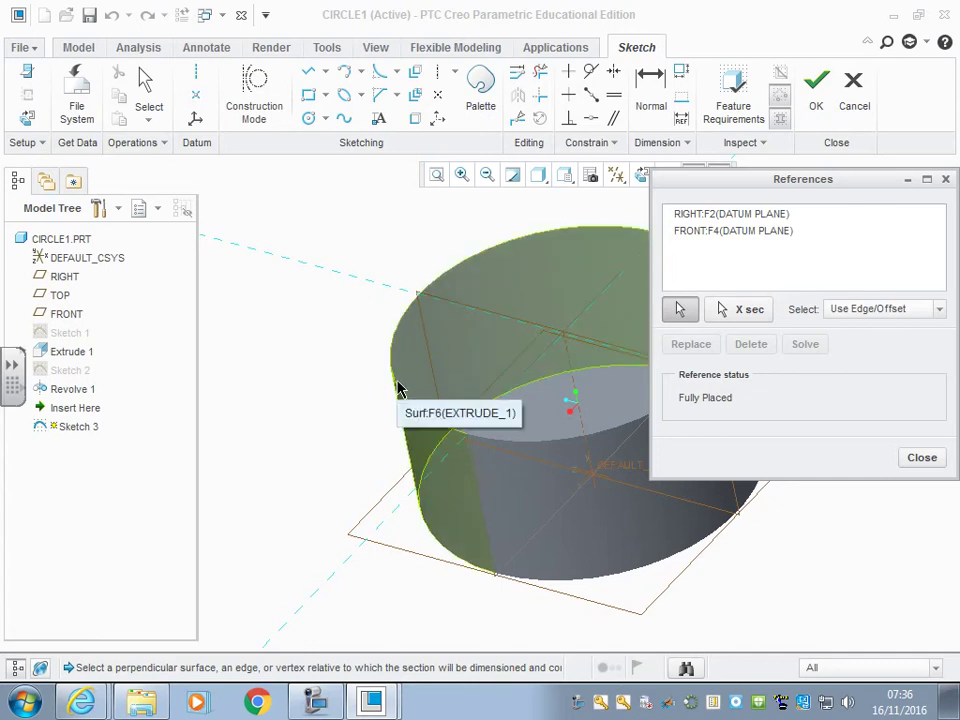
pyautogui.click(428, 440)
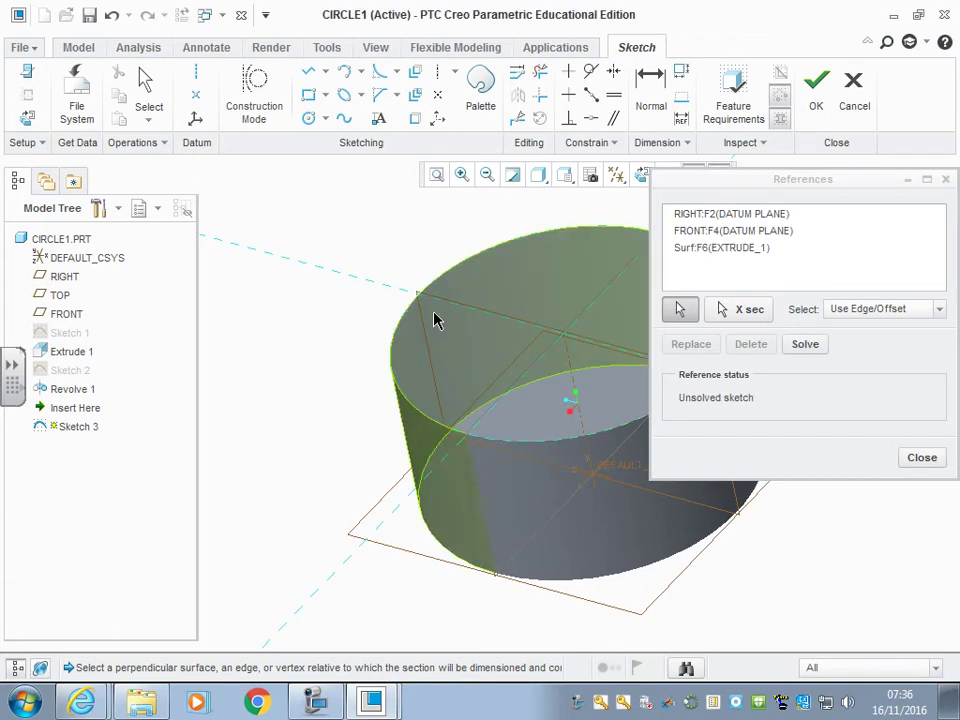
# - Draw a circle near the top face's edge and set its diameter to 25
pyautogui.click(921, 458)
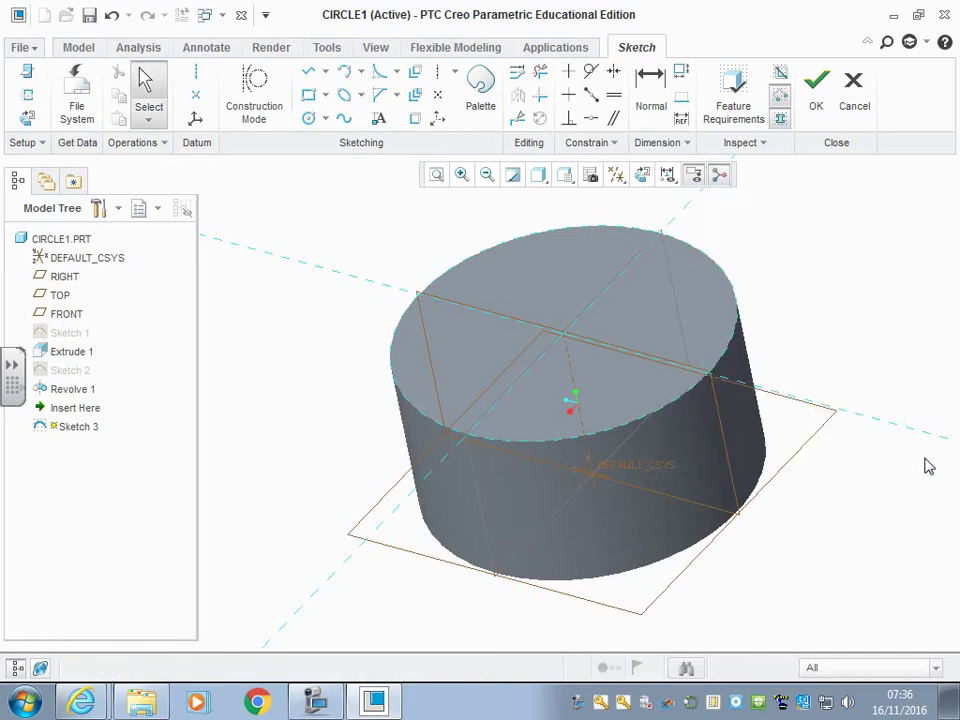
pyautogui.moveTo(306, 360)
pyautogui.mouseDown(button='middle')
pyautogui.moveTo(309, 379)
pyautogui.moveTo(399, 392)
pyautogui.mouseUp(button='middle')
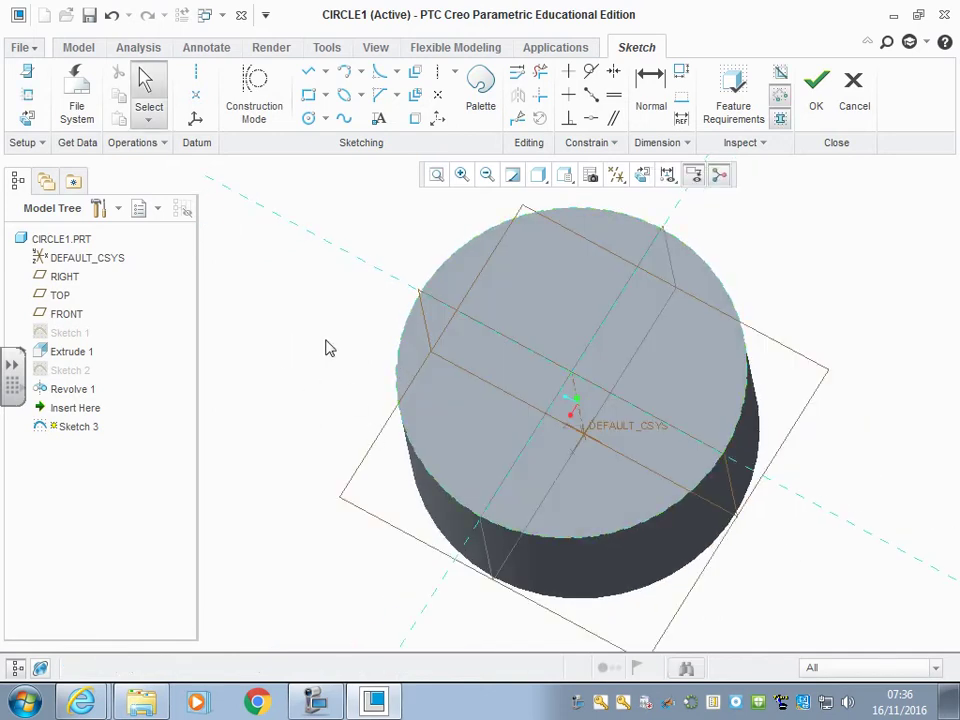
pyautogui.click(310, 118)
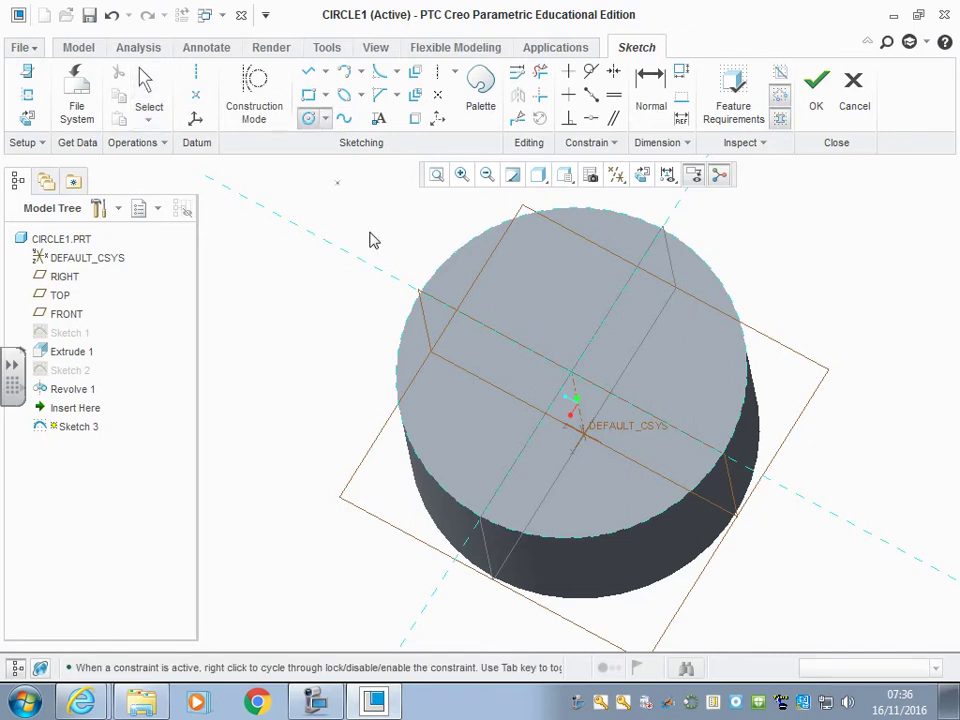
pyautogui.click(515, 481)
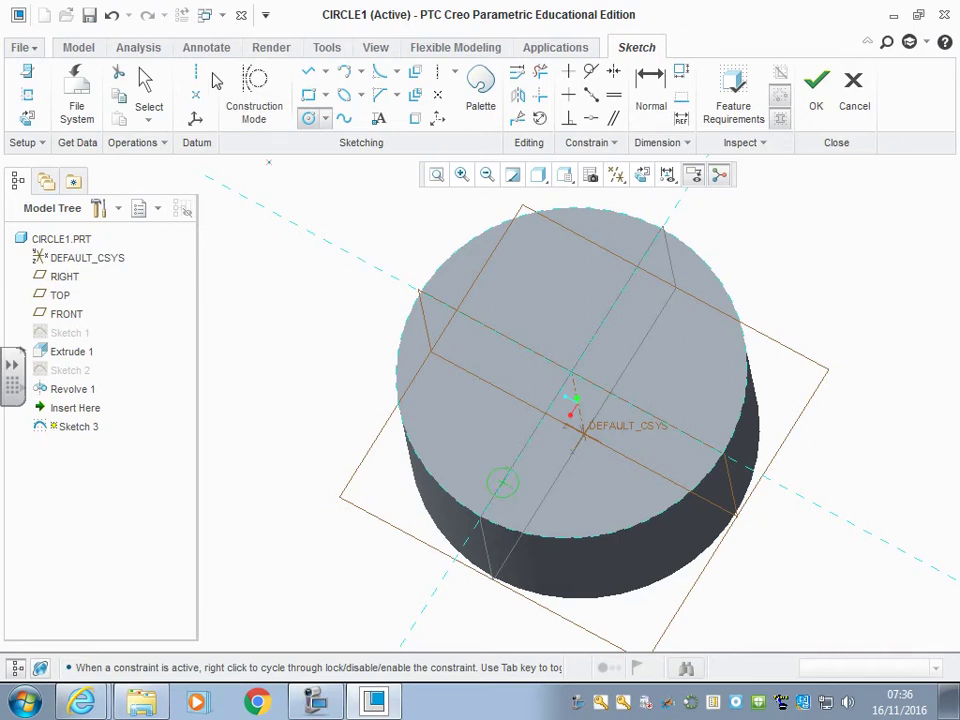
pyautogui.click(145, 80)
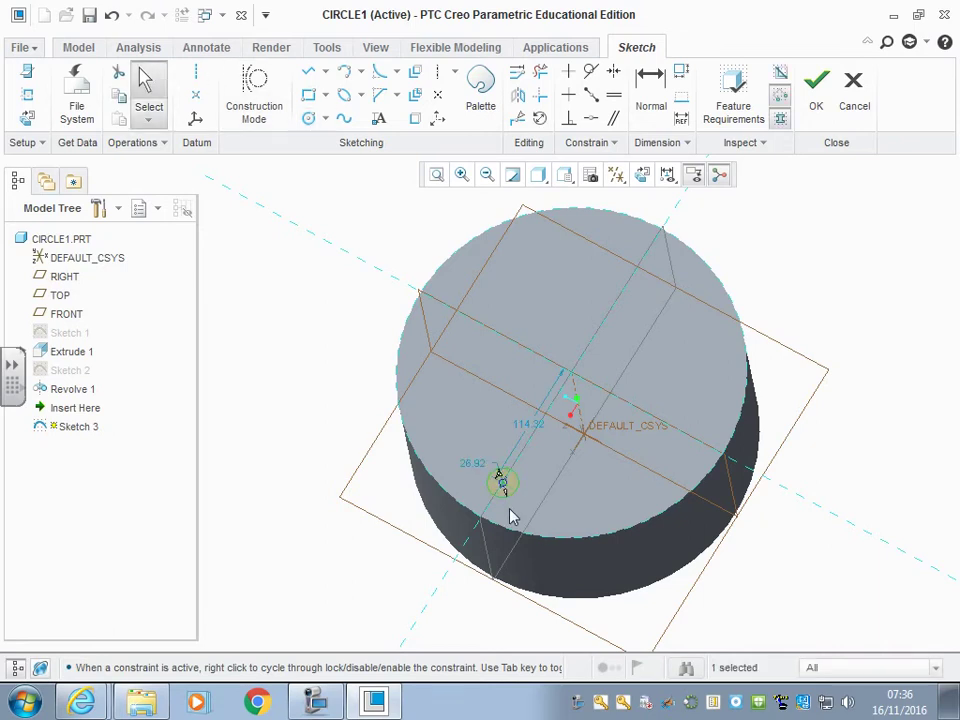
pyautogui.scroll(-2, 510, 514)
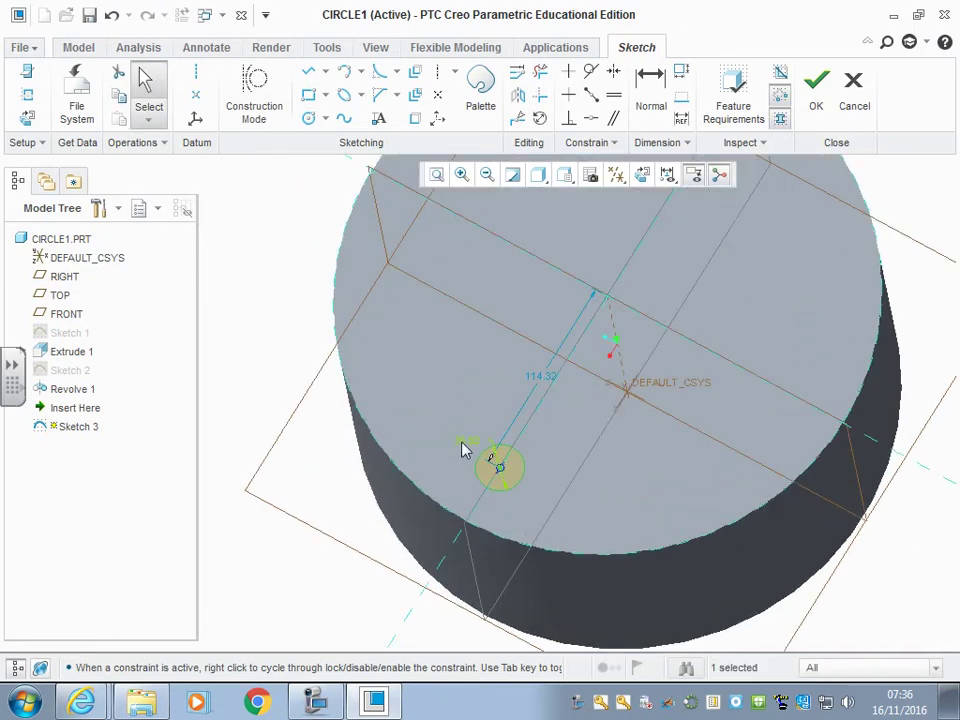
pyautogui.doubleClick(463, 450)
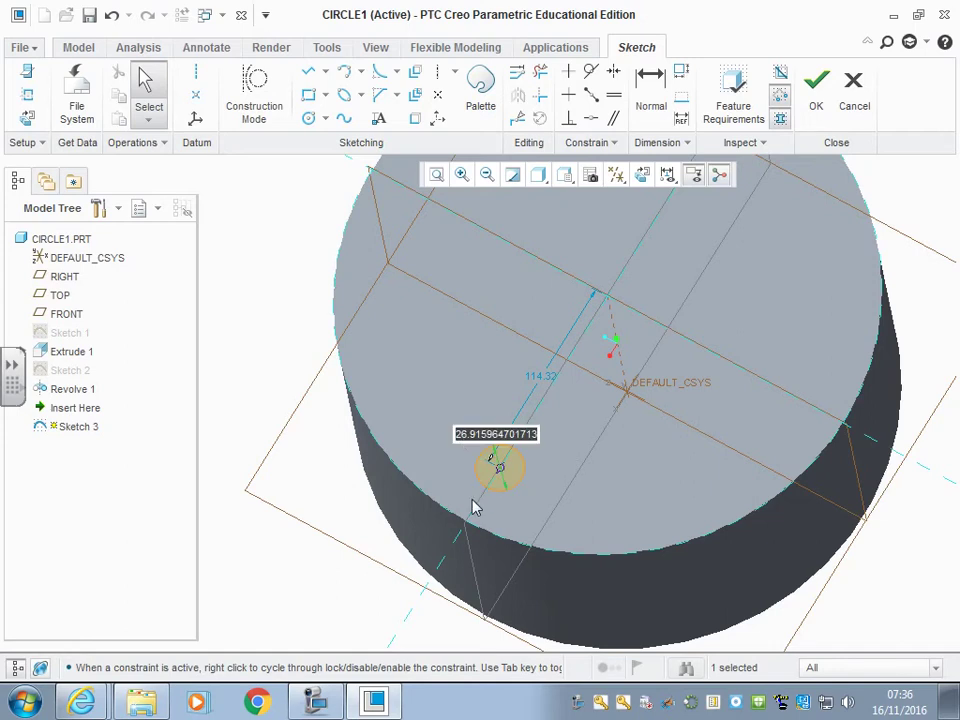
pyautogui.write('25')
pyautogui.press('Return')
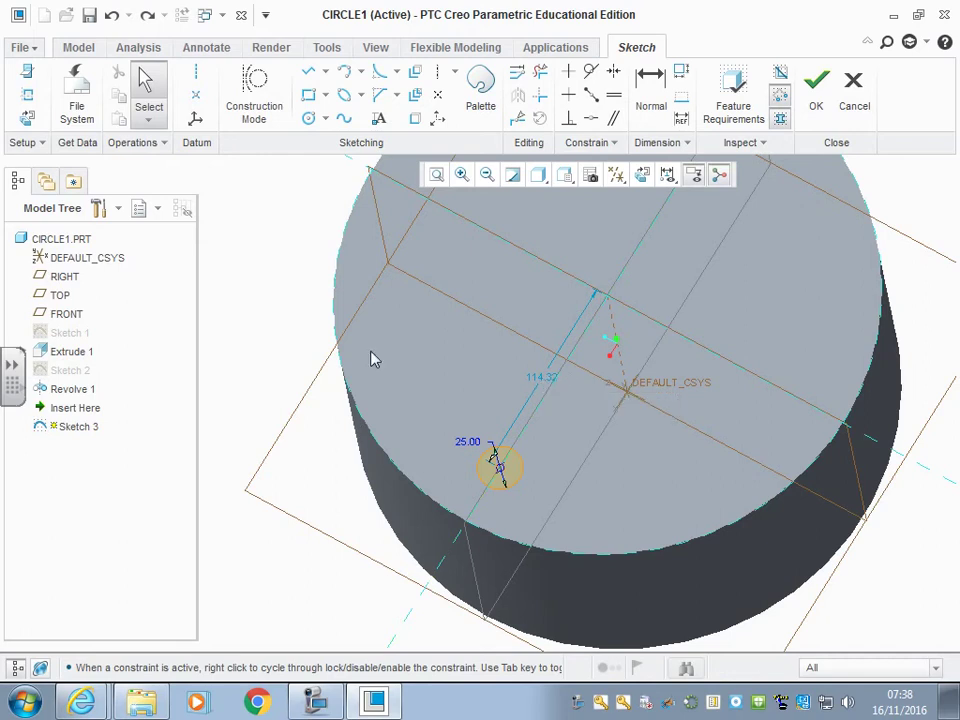
# - Set the circle's distance from the centre to 125
pyautogui.doubleClick(540, 379)
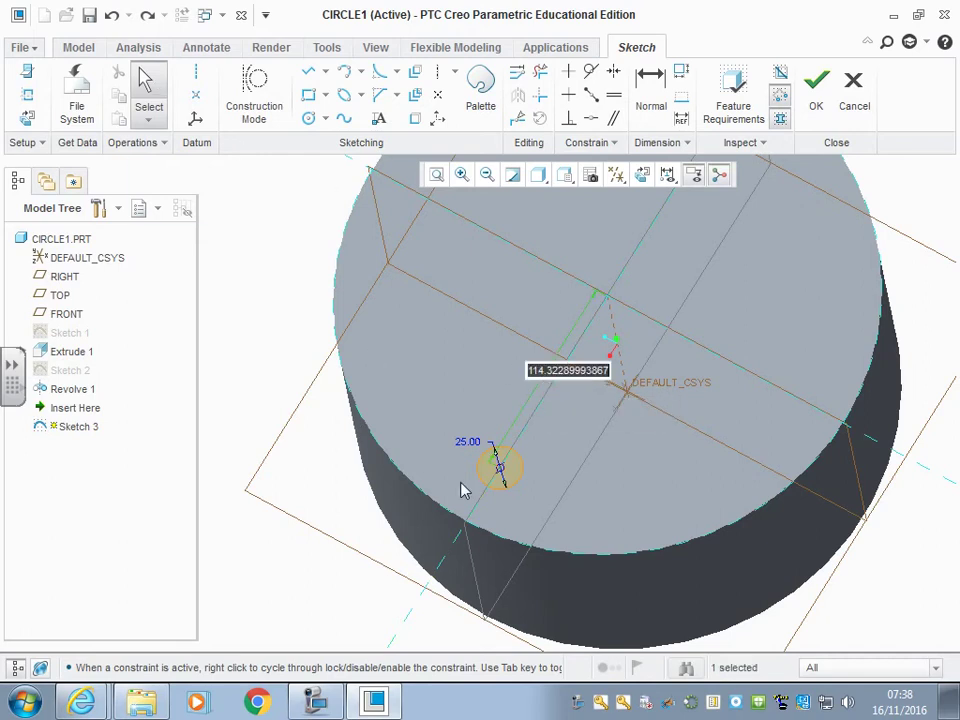
pyautogui.write('120')
pyautogui.press('Return')
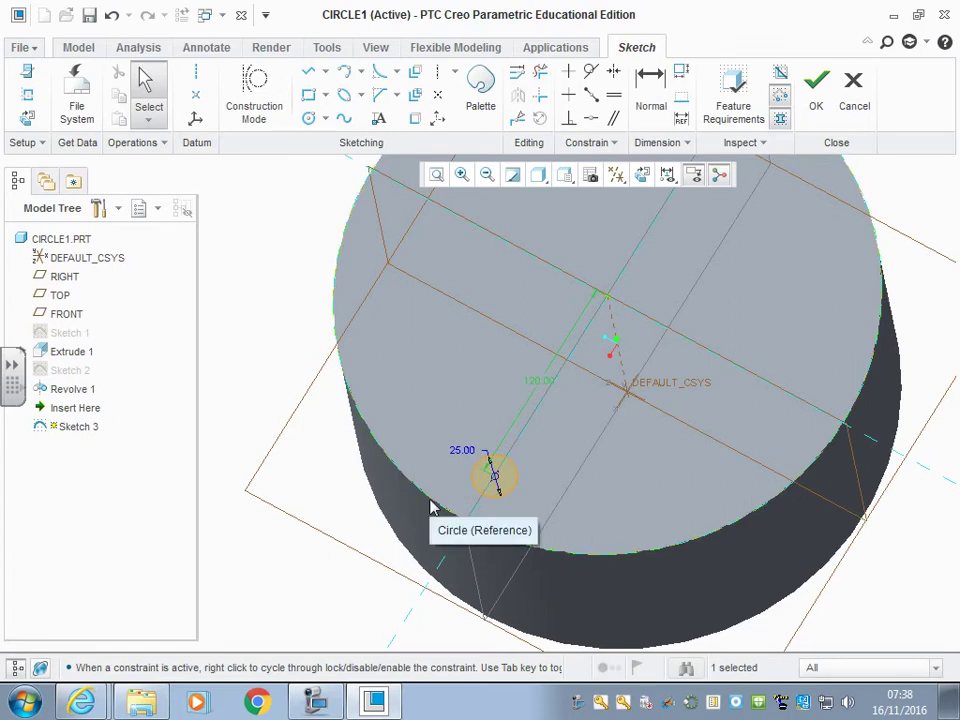
pyautogui.doubleClick(541, 381)
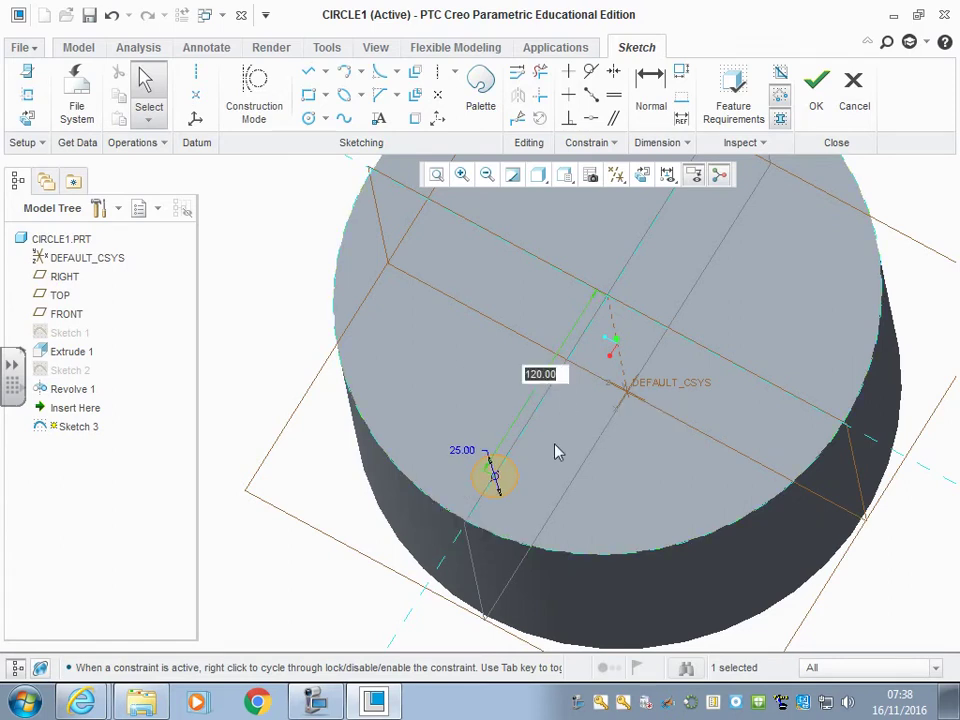
pyautogui.write('125')
pyautogui.press('Return')
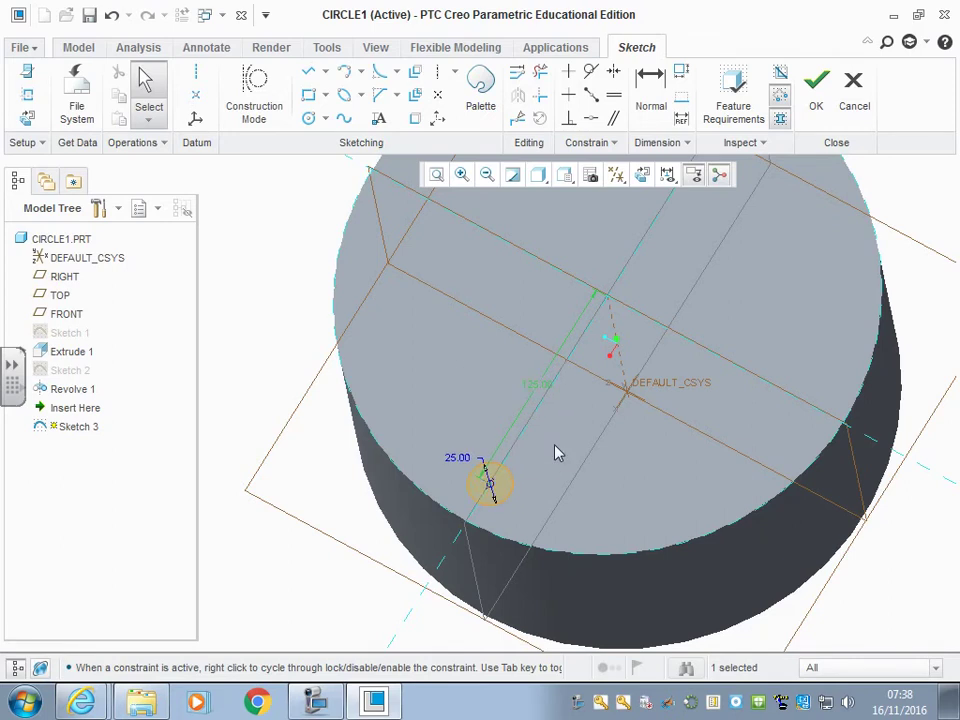
pyautogui.click(262, 400)
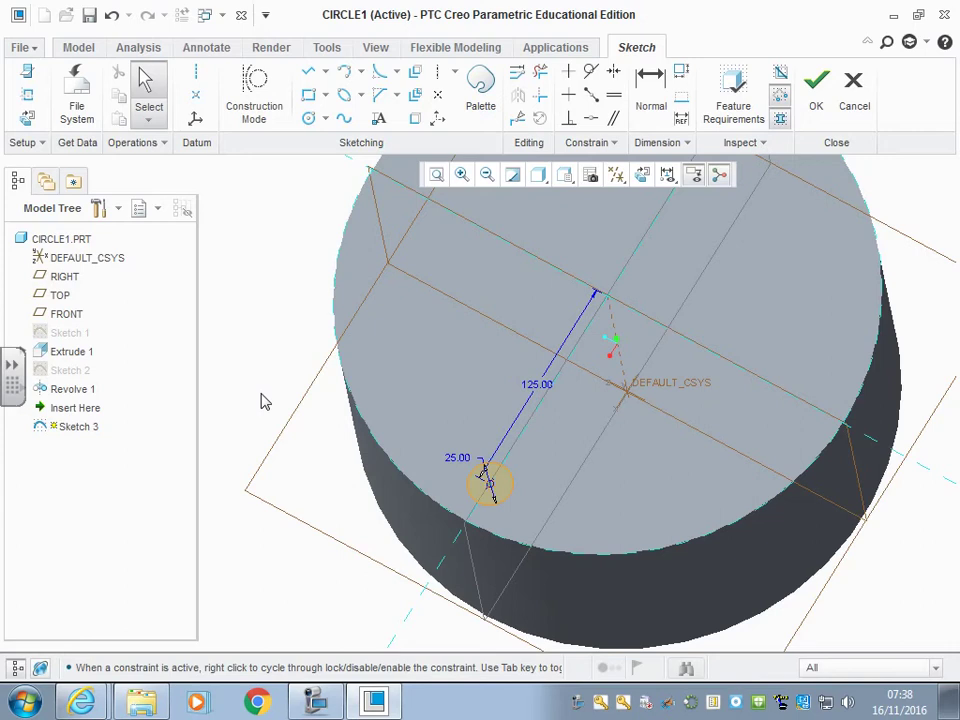
# - Extrude Sketch 3 as a Through All material-removing cut, creating Extrude 2
pyautogui.click(817, 88)
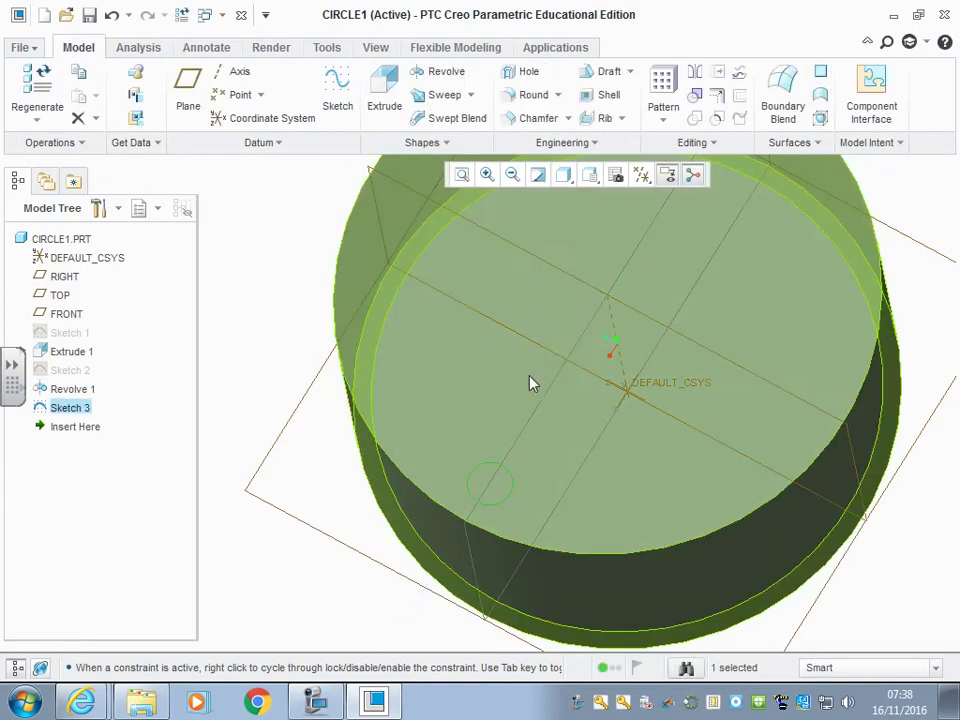
pyautogui.click(383, 88)
pyautogui.moveTo(478, 418); pyautogui.dragTo(484, 527)
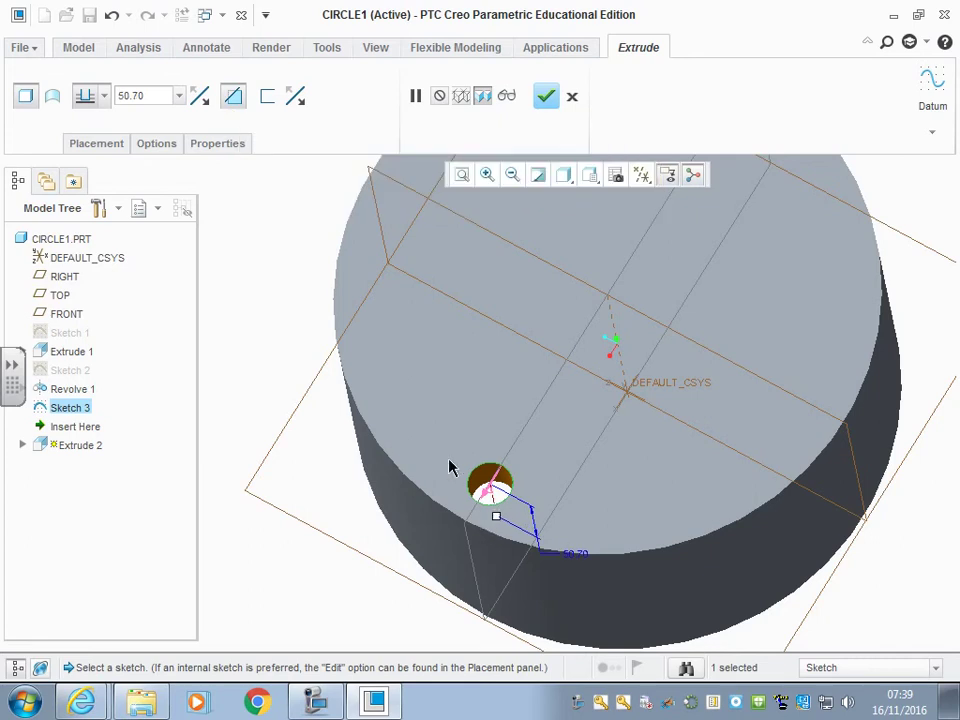
pyautogui.click(102, 96)
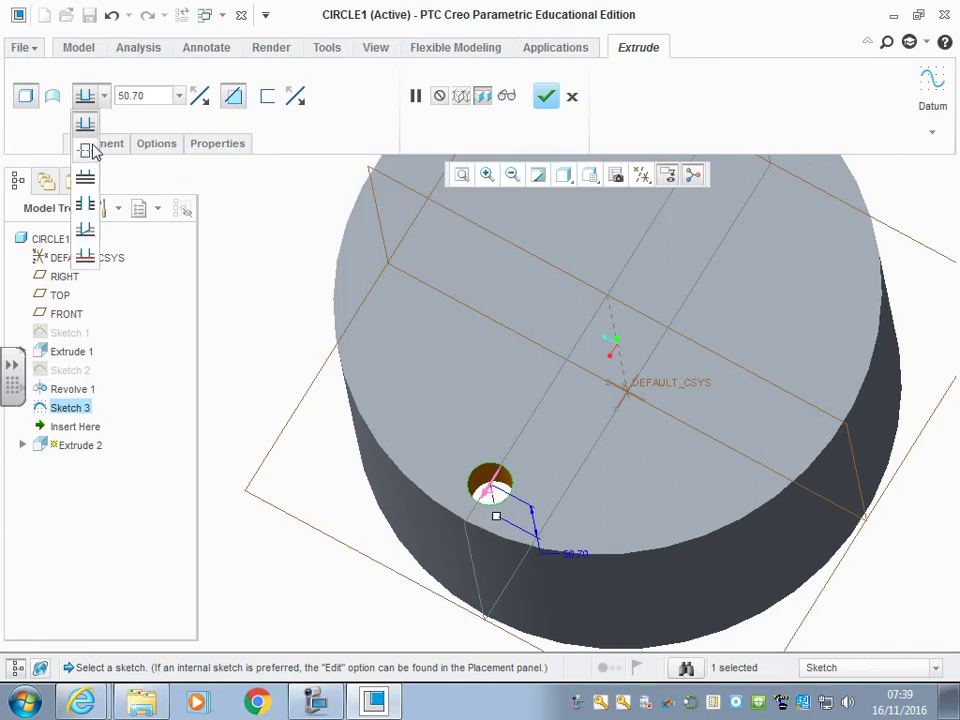
pyautogui.click(84, 208)
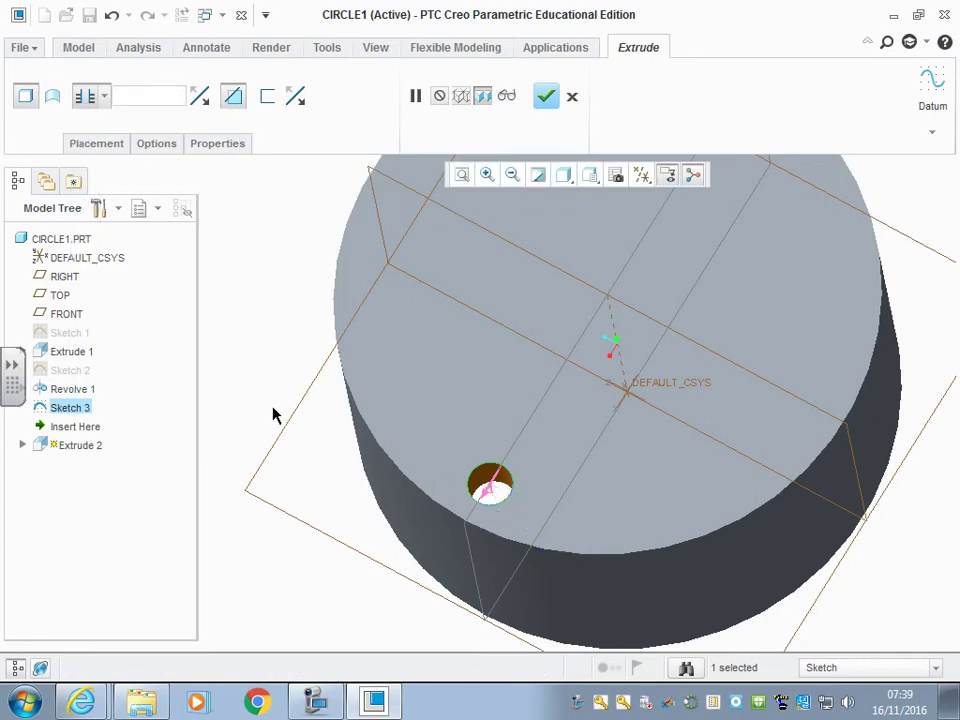
pyautogui.moveTo(266, 311); pyautogui.dragTo(249, 284, button='middle')
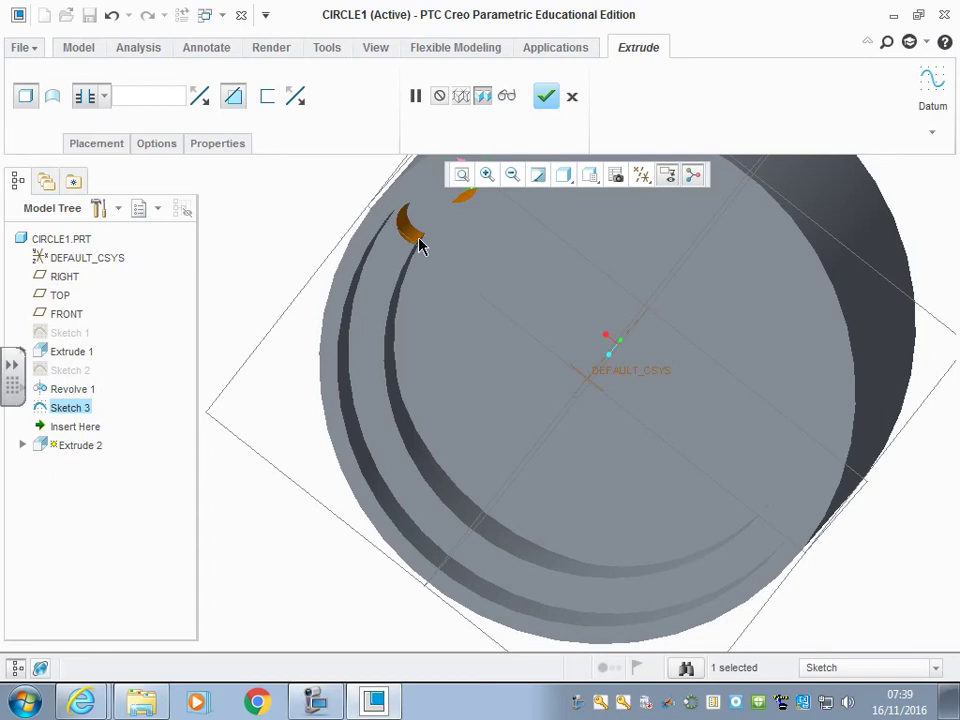
pyautogui.moveTo(302, 234)
pyautogui.mouseDown(button='middle')
pyautogui.moveTo(318, 319)
pyautogui.moveTo(313, 377)
pyautogui.moveTo(345, 383)
pyautogui.mouseUp(button='middle')
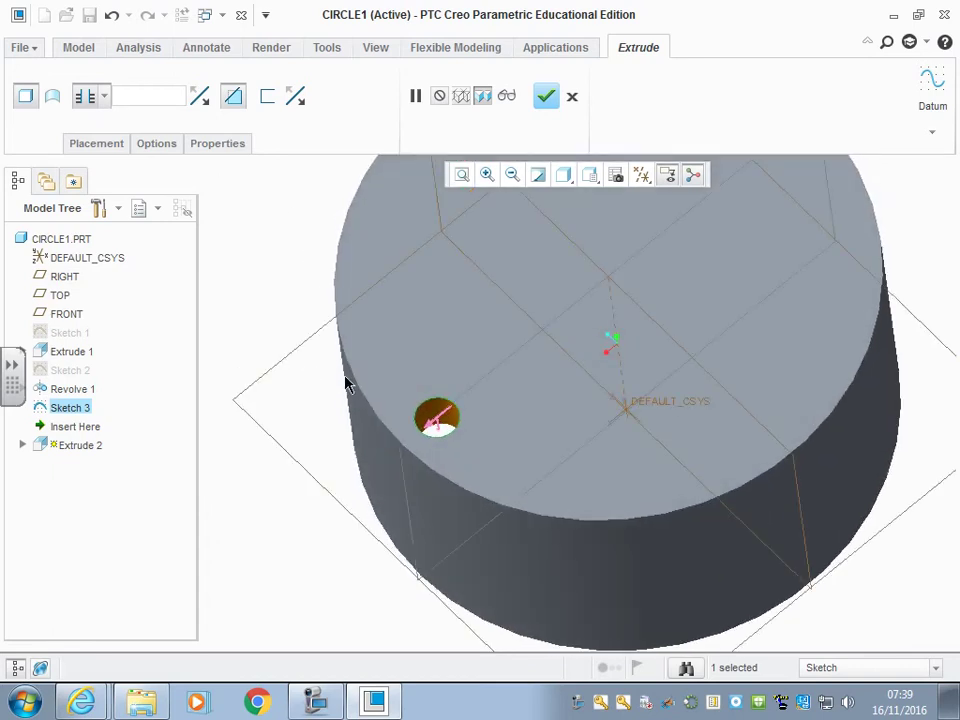
pyautogui.click(548, 97)
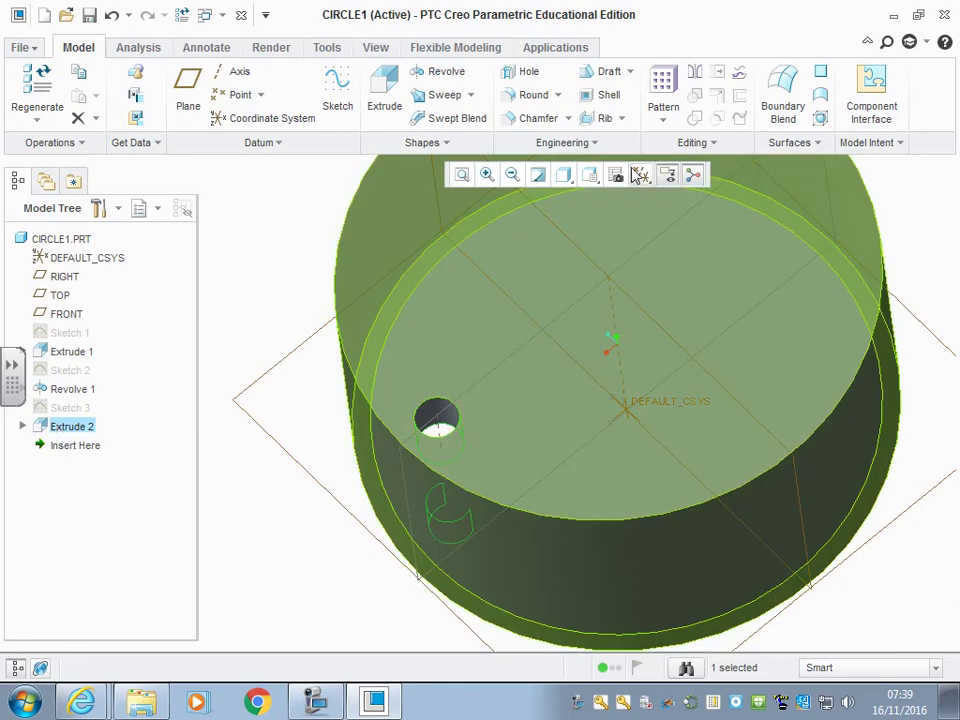
# - Create an Axis pattern of the hole about the central axis: 12 instances at 30°
pyautogui.click(664, 90)
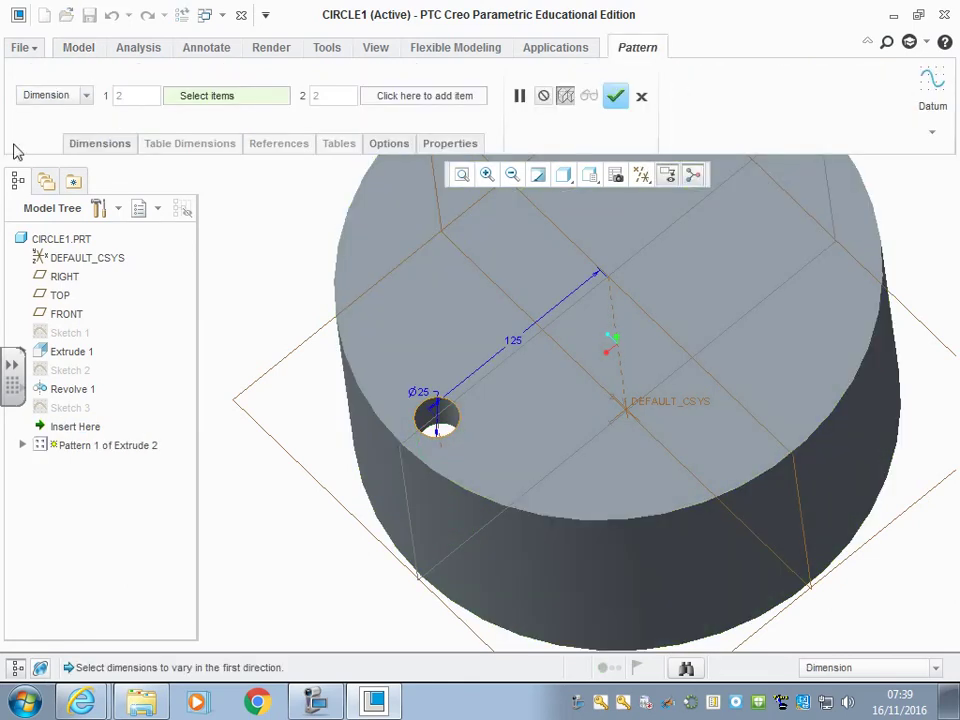
pyautogui.click(86, 96)
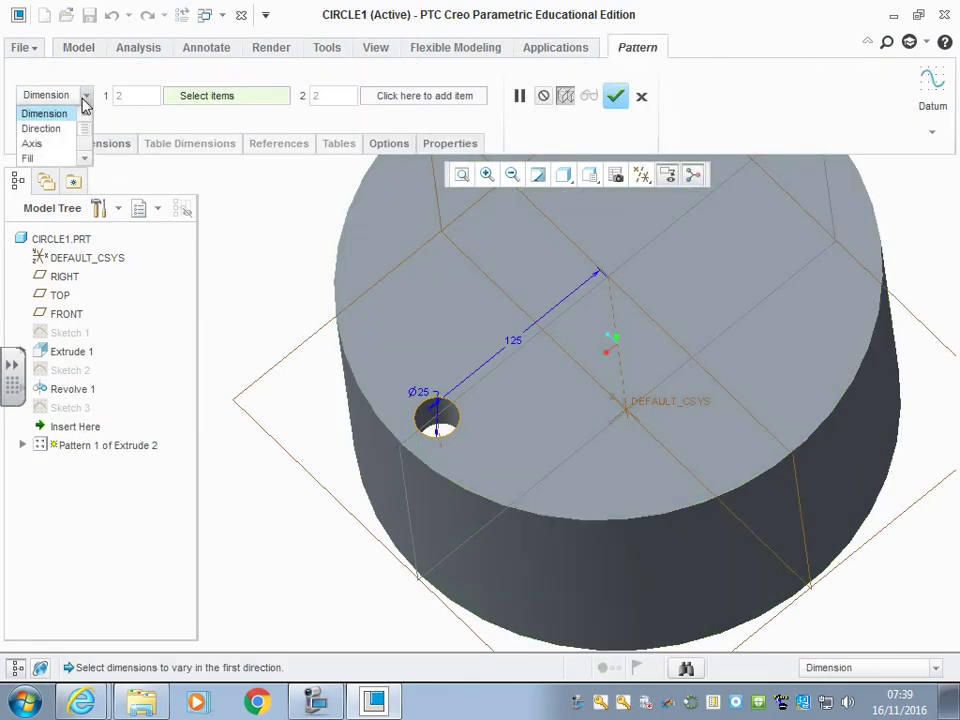
pyautogui.click(40, 144)
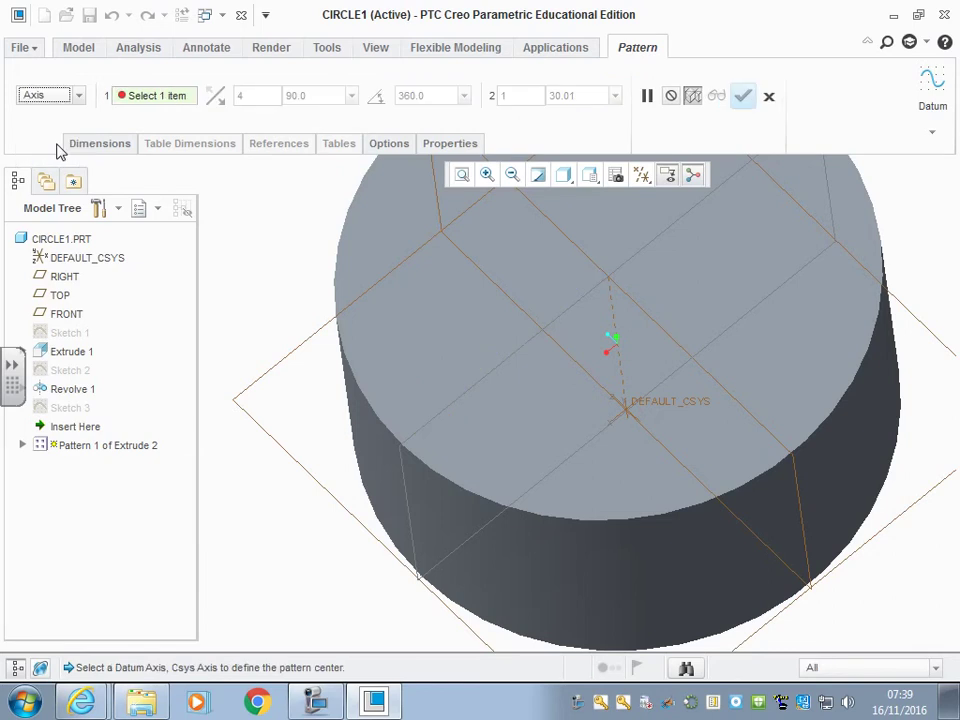
pyautogui.click(614, 314)
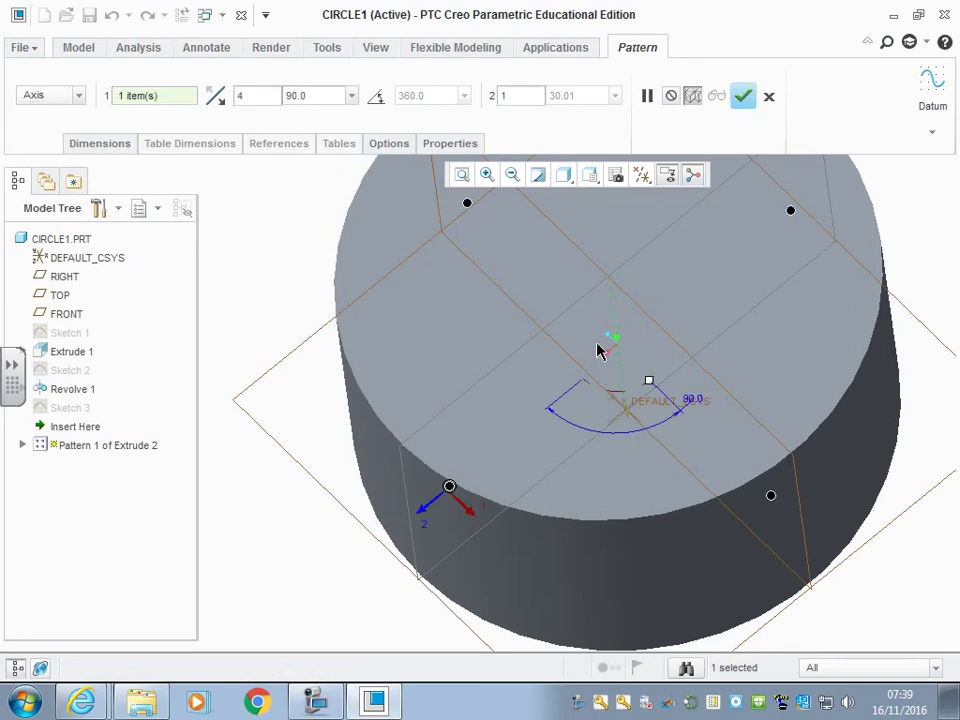
pyautogui.scroll(-4, 671, 455)
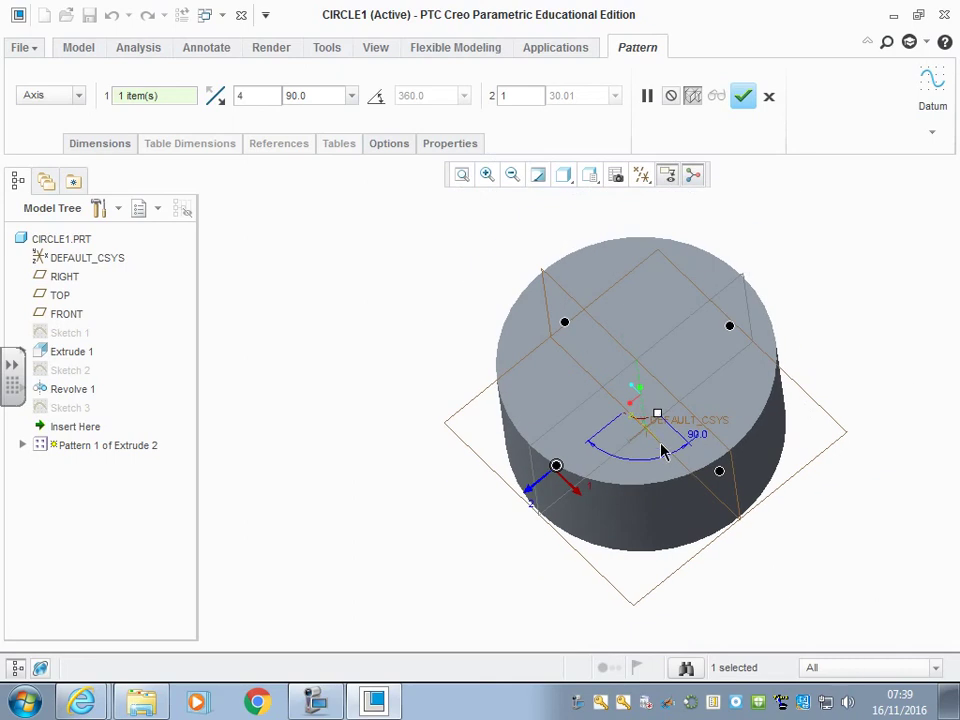
pyautogui.click(257, 96)
pyautogui.click(258, 95)
pyautogui.write('12')
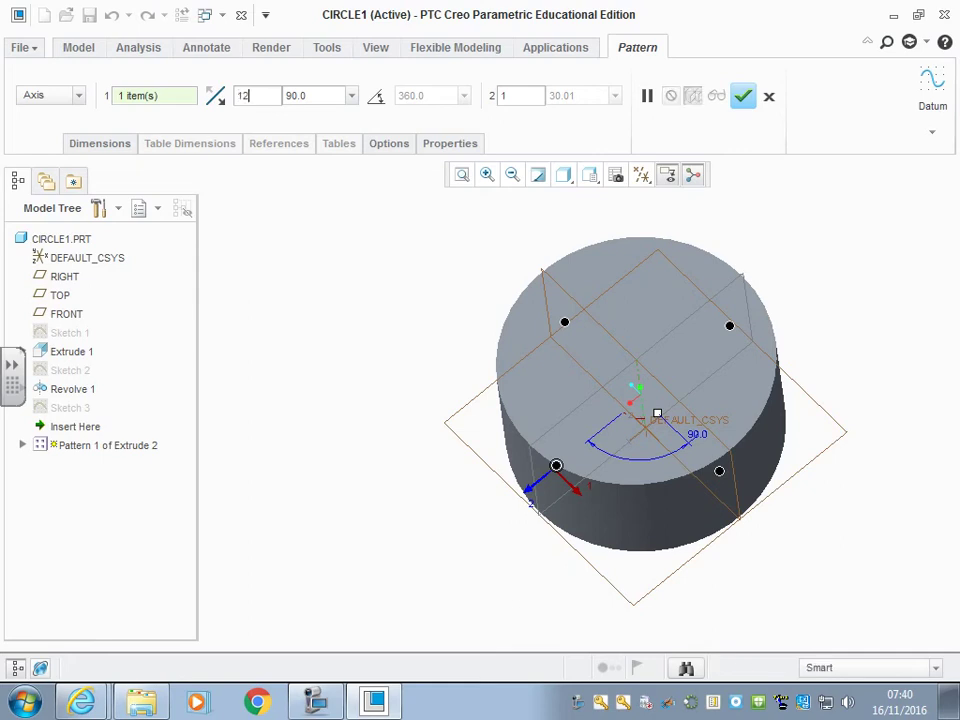
pyautogui.click(328, 100)
pyautogui.press('BackSpace')
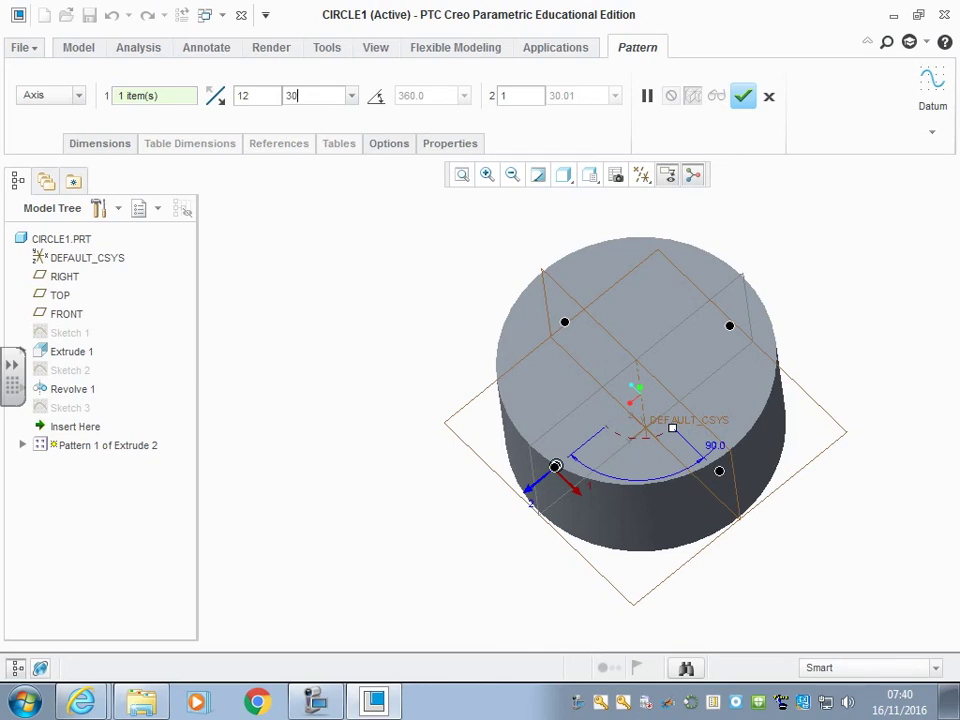
pyautogui.press('Return')
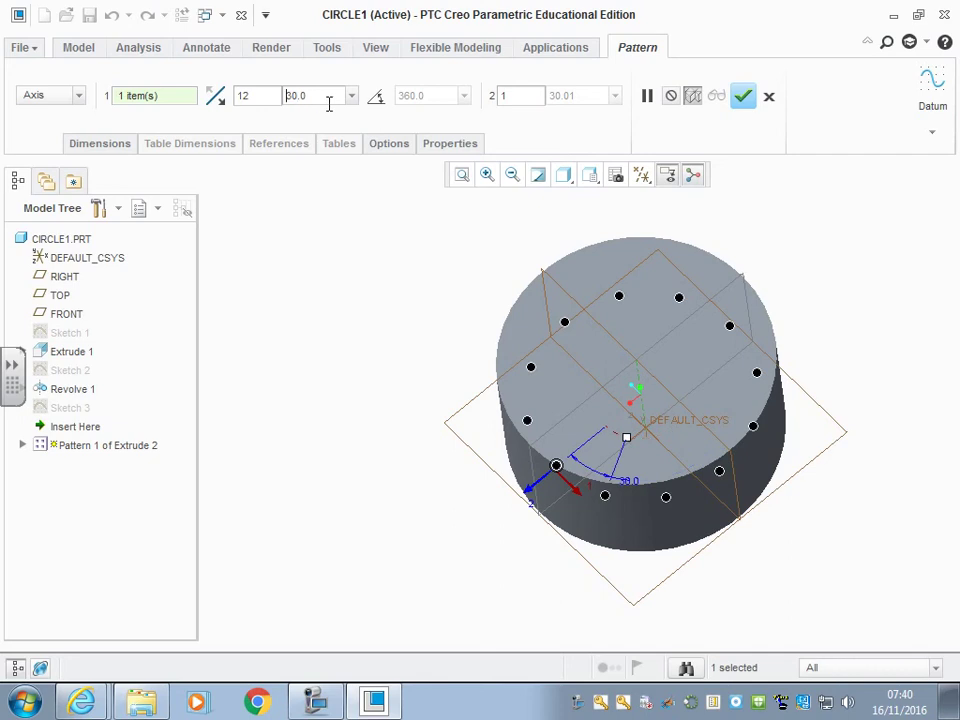
pyautogui.click(745, 97)
pyautogui.moveTo(838, 420); pyautogui.dragTo(611, 505, button='middle')
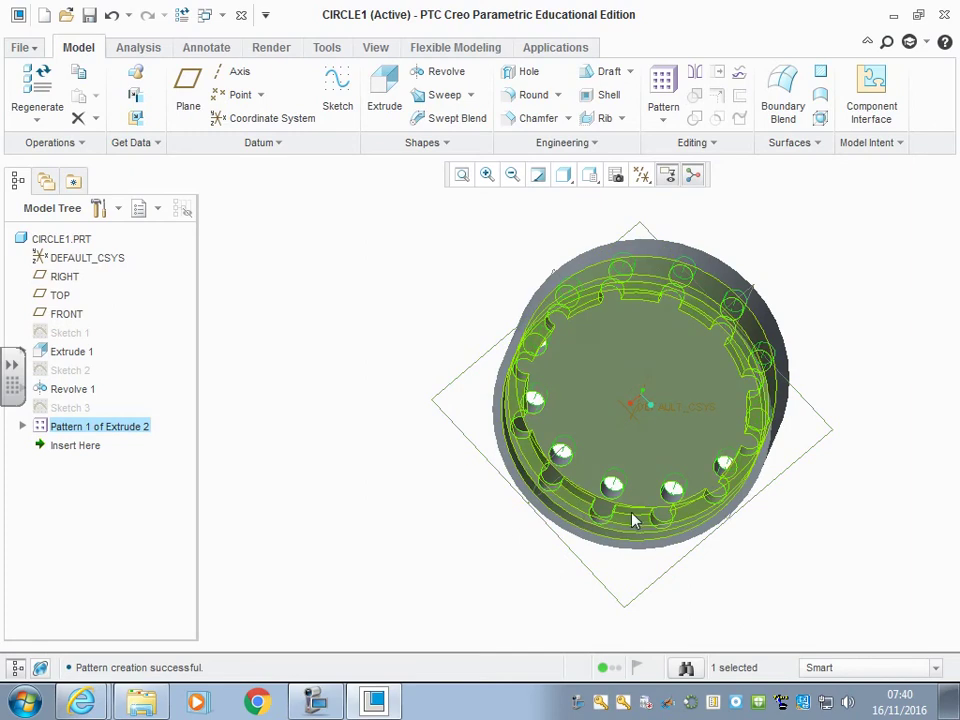
pyautogui.moveTo(628, 275); pyautogui.dragTo(617, 392, button='middle')
pyautogui.hotkey('ctrl', 'd')
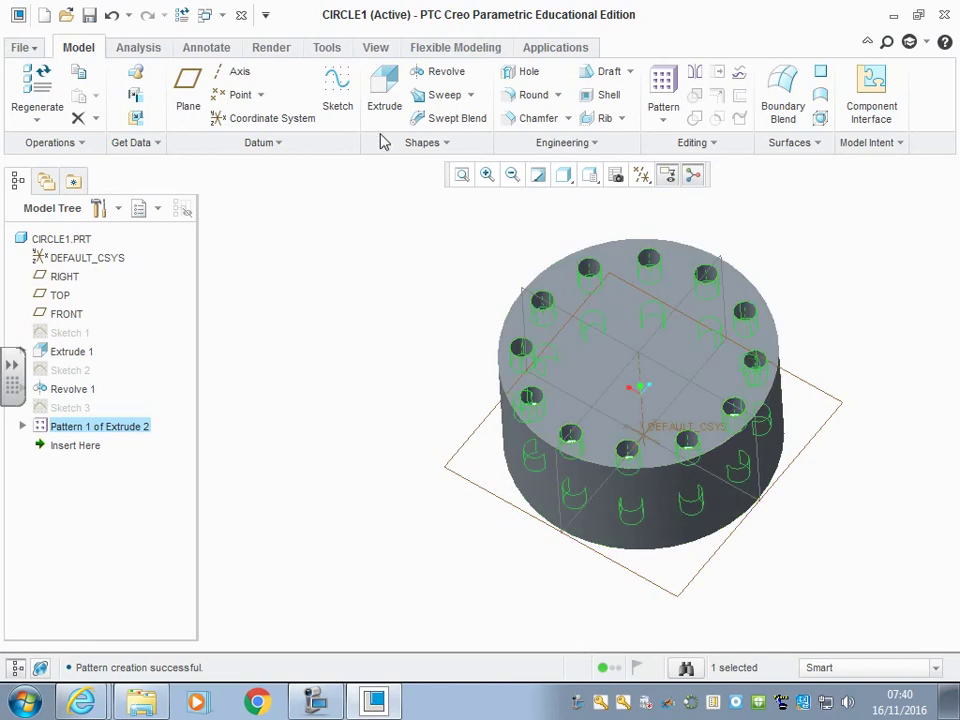
# - Edit Sketch 3 to move the hole to 115 from the centre and regenerate
pyautogui.click(66, 409)
pyautogui.rightClick(68, 412)
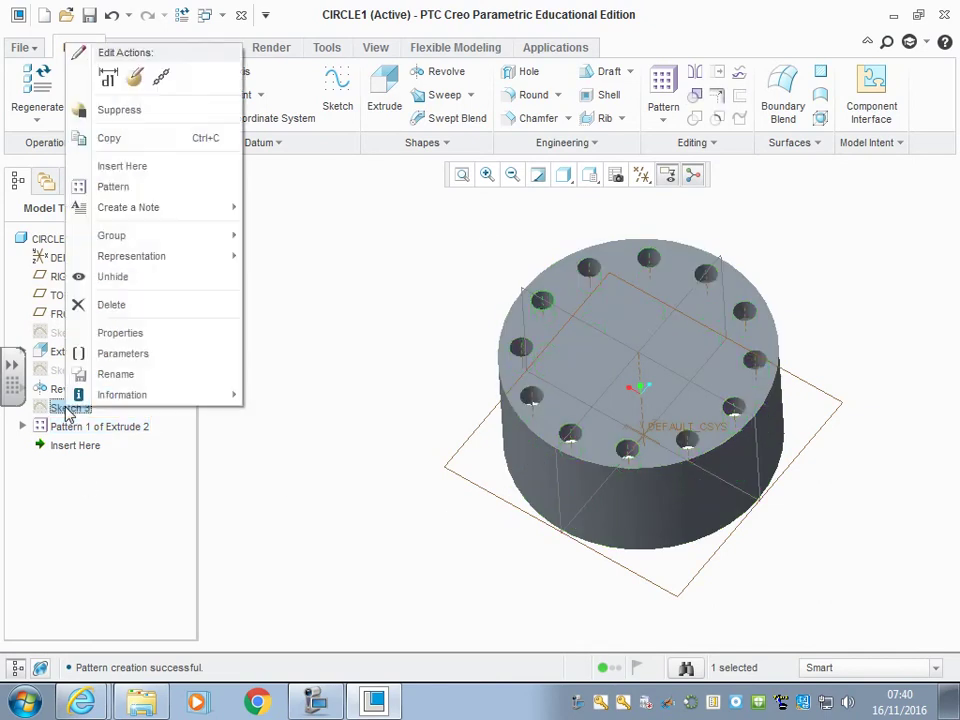
pyautogui.click(136, 79)
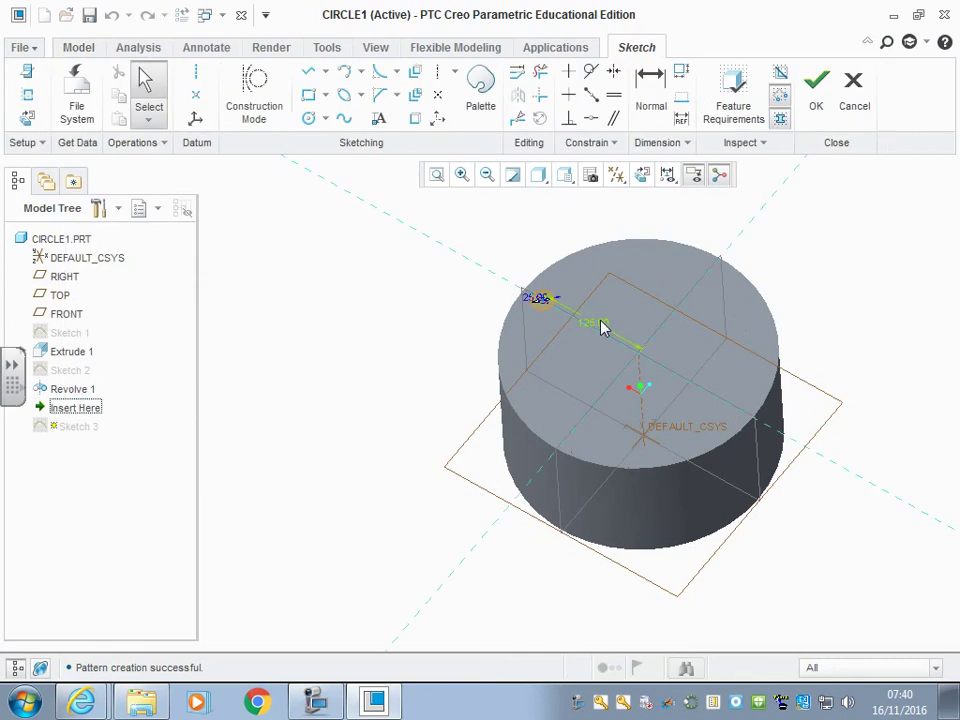
pyautogui.doubleClick(601, 326)
pyautogui.write('115')
pyautogui.press('Return')
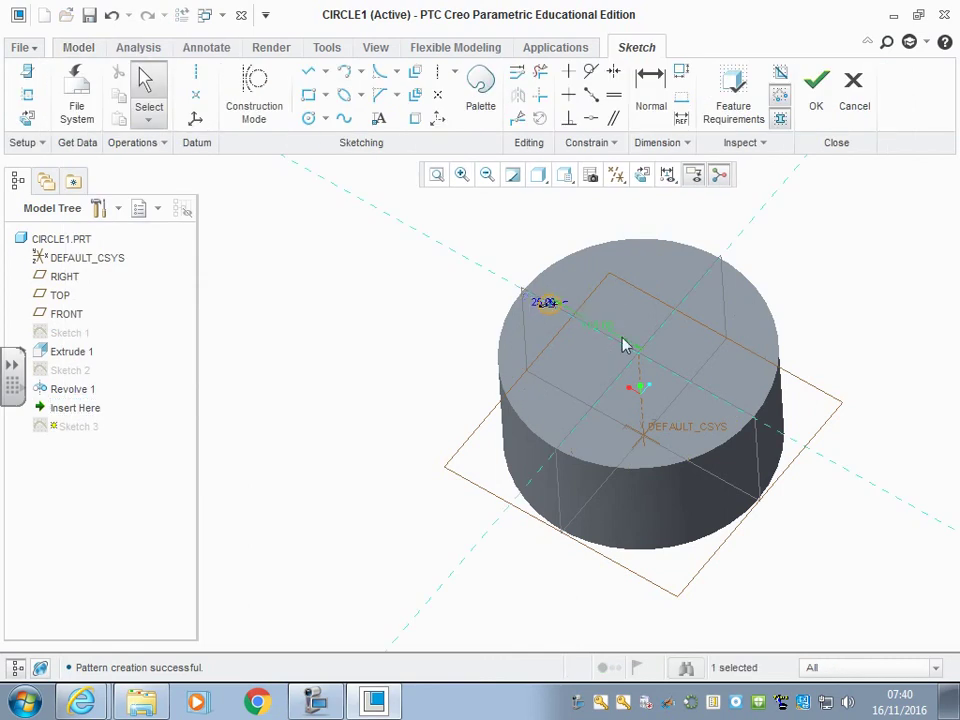
pyautogui.click(829, 100)
pyautogui.moveTo(785, 534); pyautogui.dragTo(582, 498, button='middle')
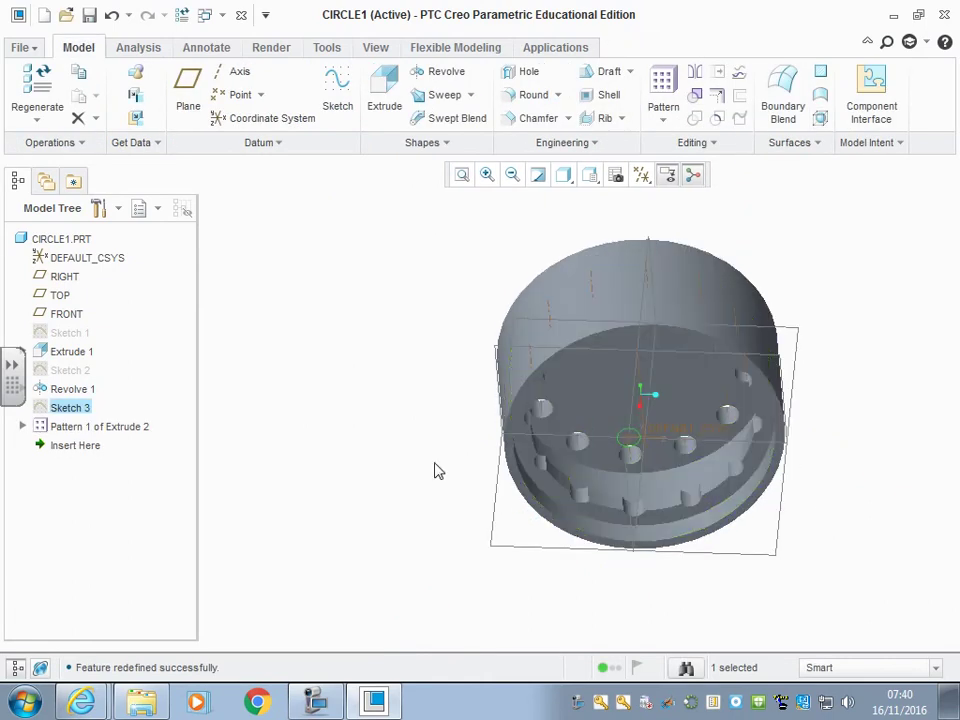
# - Change the hole's distance from centre to 105 and regenerate the pattern
pyautogui.rightClick(72, 409)
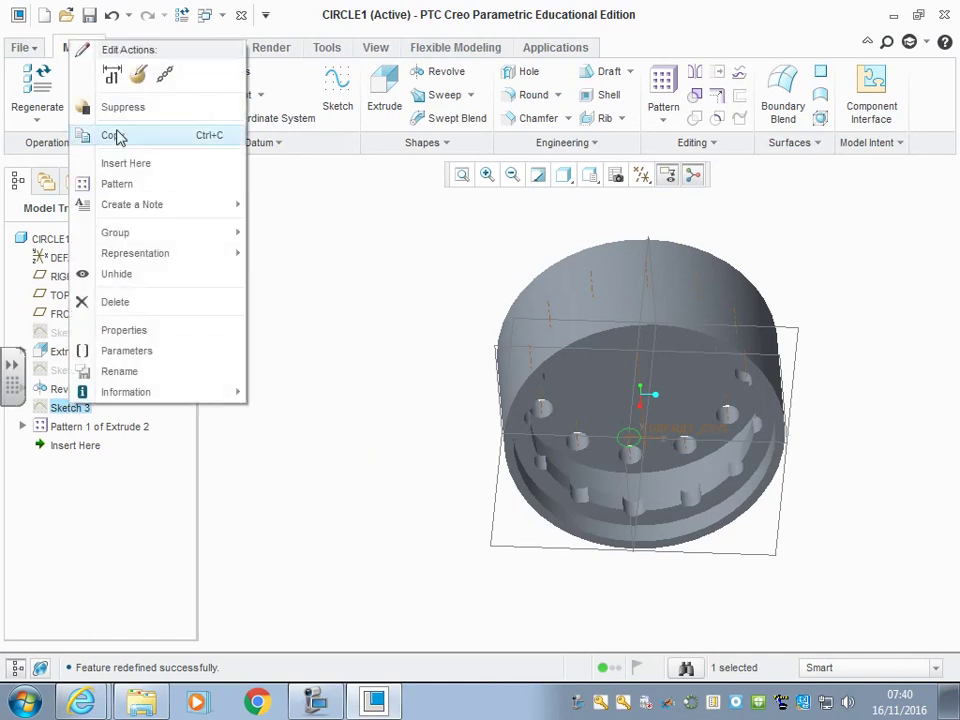
pyautogui.click(140, 78)
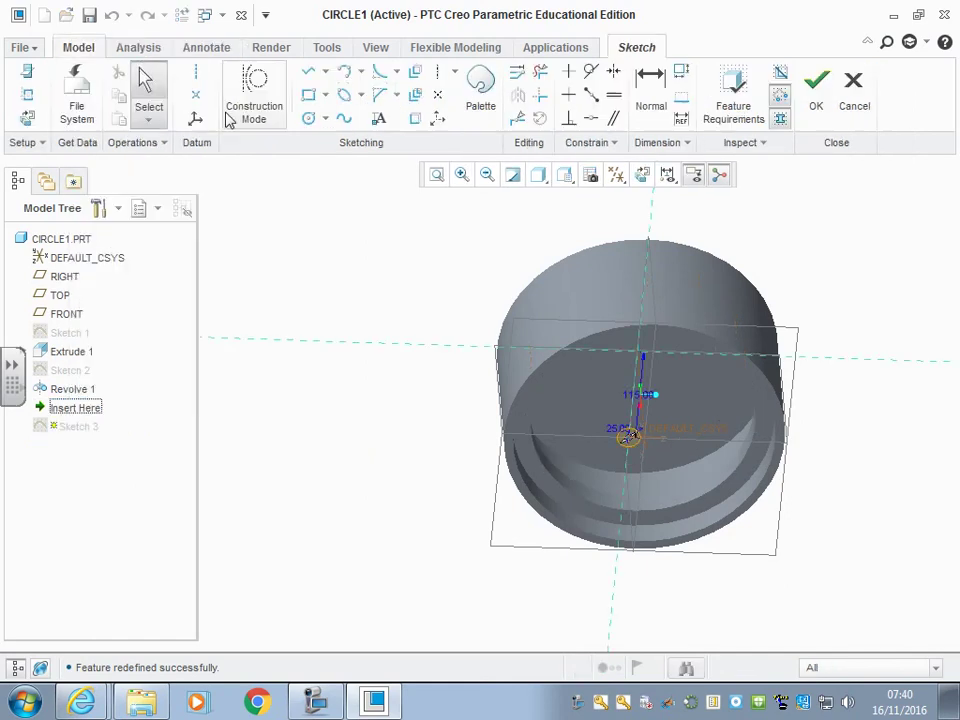
pyautogui.doubleClick(640, 396)
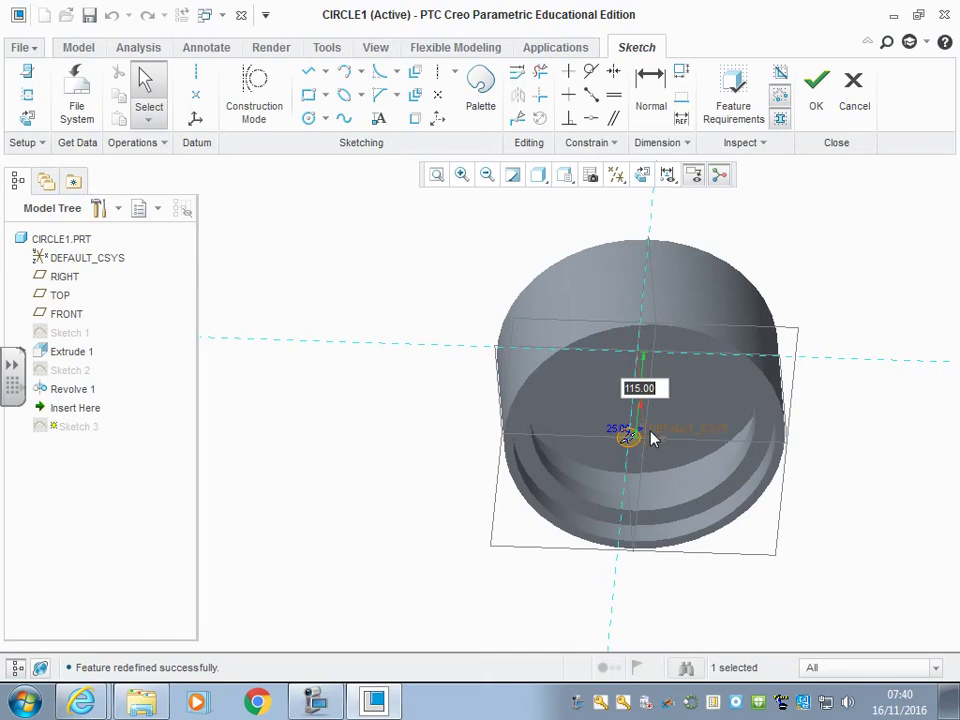
pyautogui.write('105')
pyautogui.press('Return')
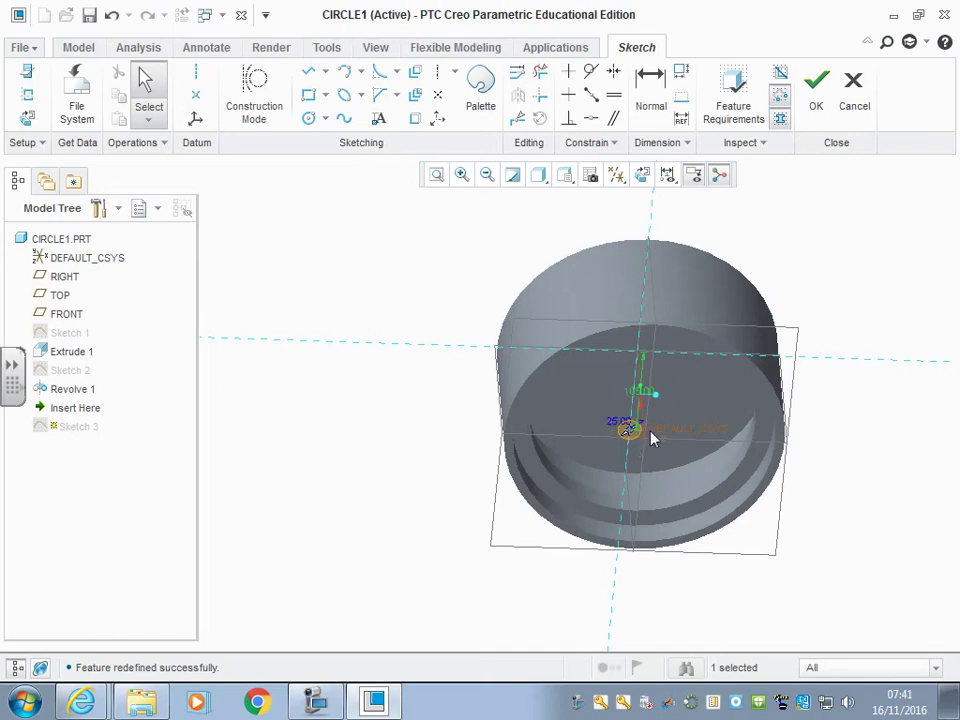
pyautogui.click(818, 98)
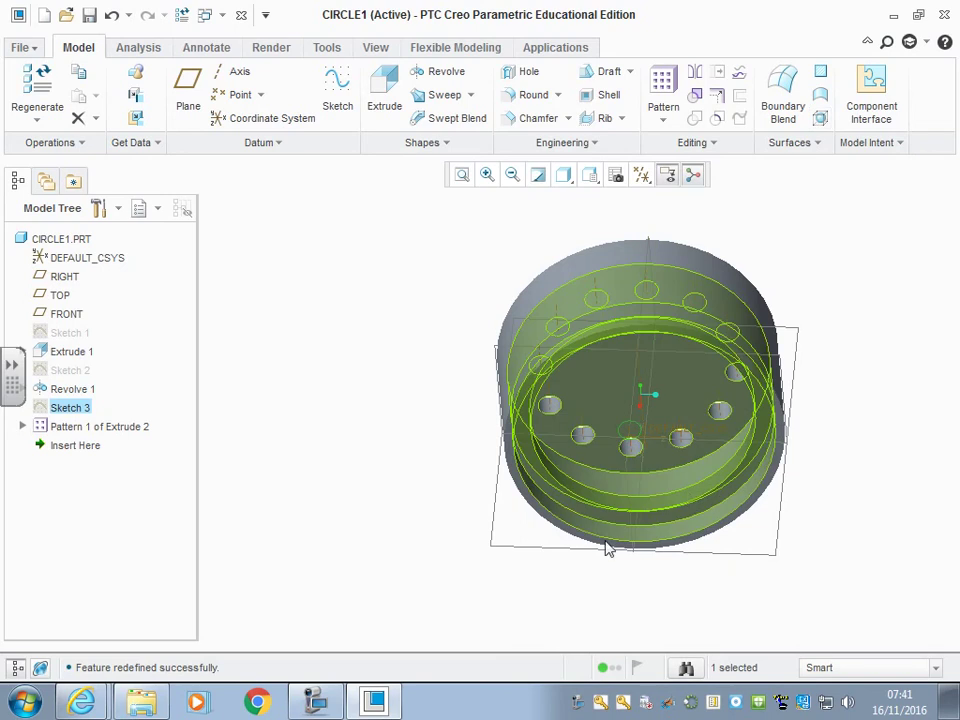
pyautogui.moveTo(451, 287)
pyautogui.mouseDown(button='middle')
pyautogui.moveTo(469, 384)
pyautogui.moveTo(456, 390)
pyautogui.mouseUp(button='middle')
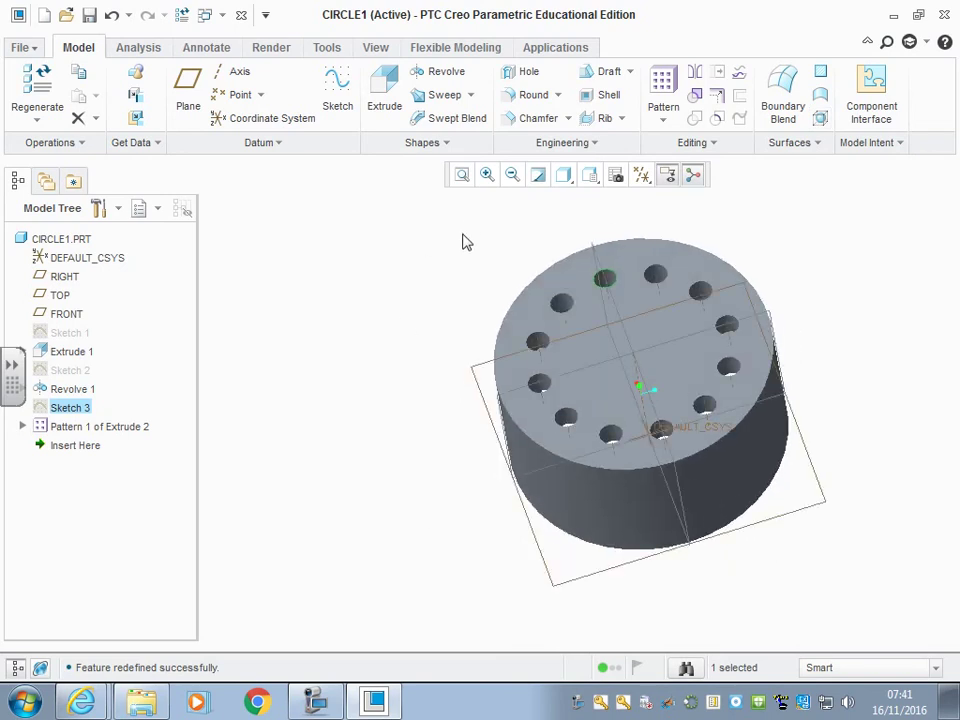
pyautogui.click(469, 240)
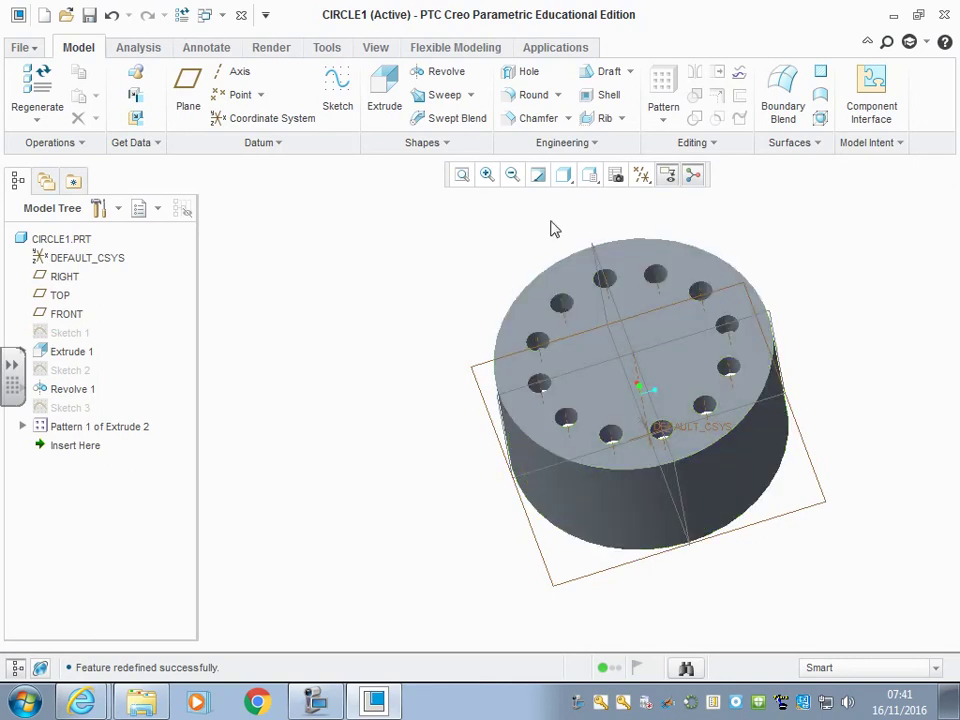
# - Add Round 1 on the cylinder's top outer circular edge with radius 15
pyautogui.click(533, 96)
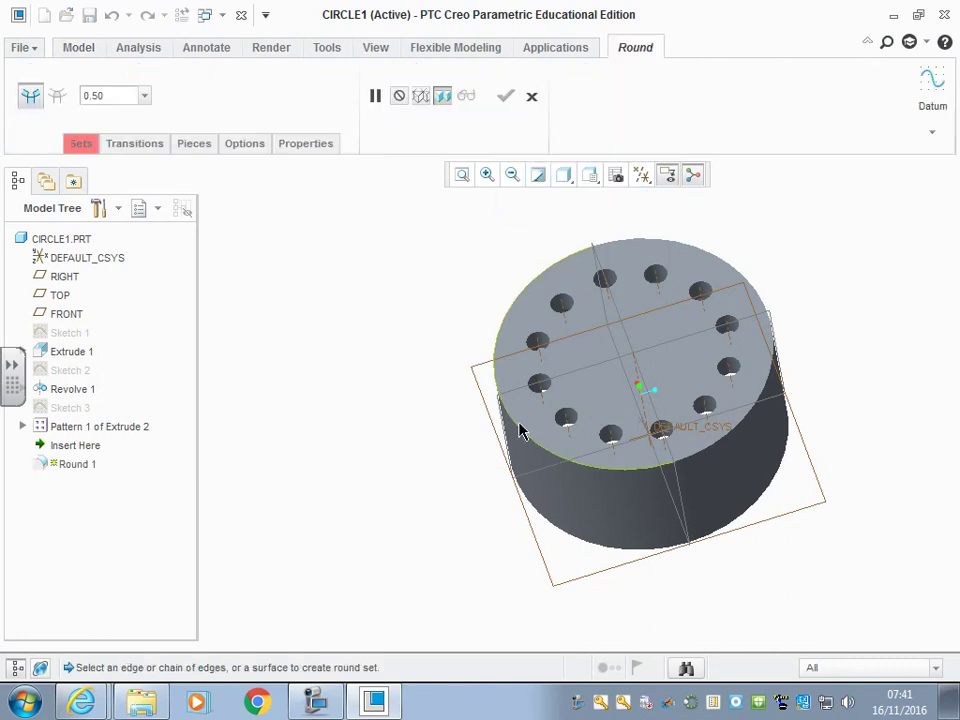
pyautogui.click(518, 428)
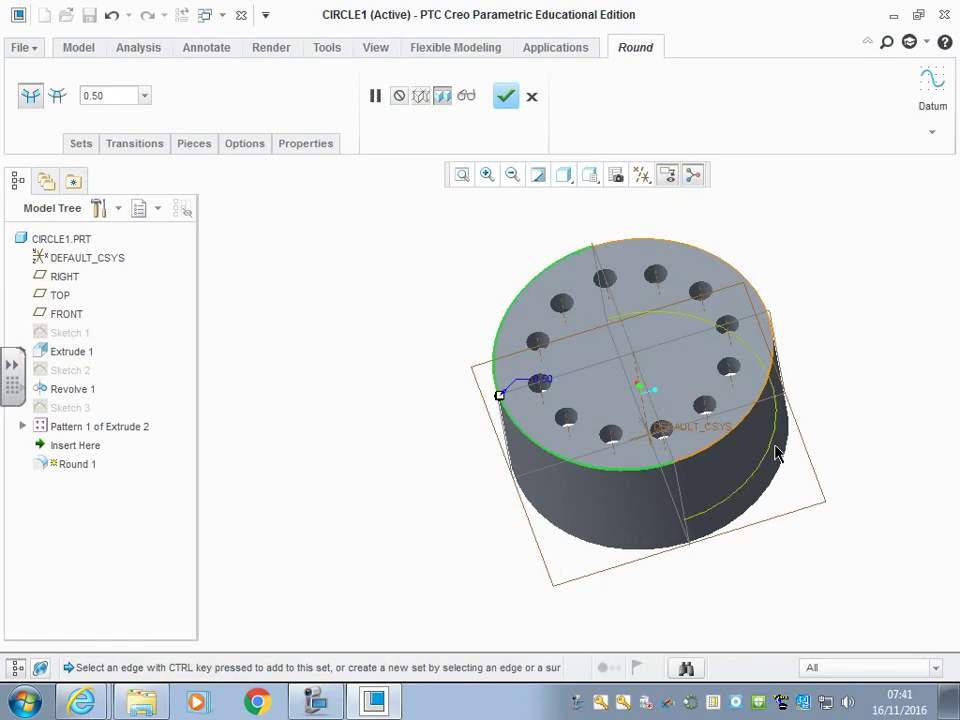
pyautogui.doubleClick(115, 96)
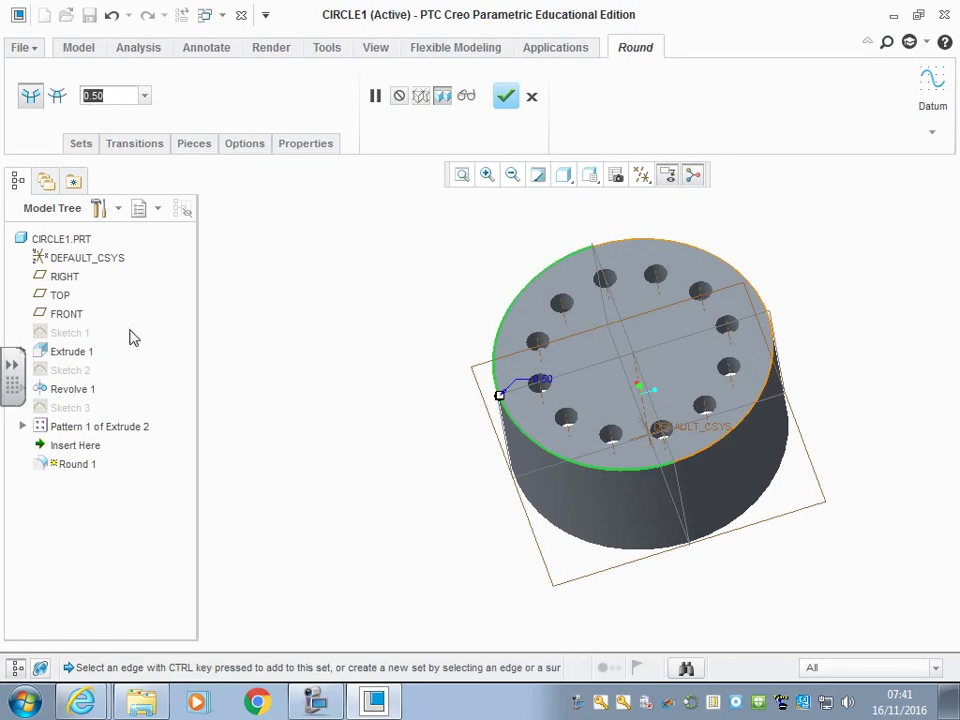
pyautogui.write('10')
pyautogui.press('Return')
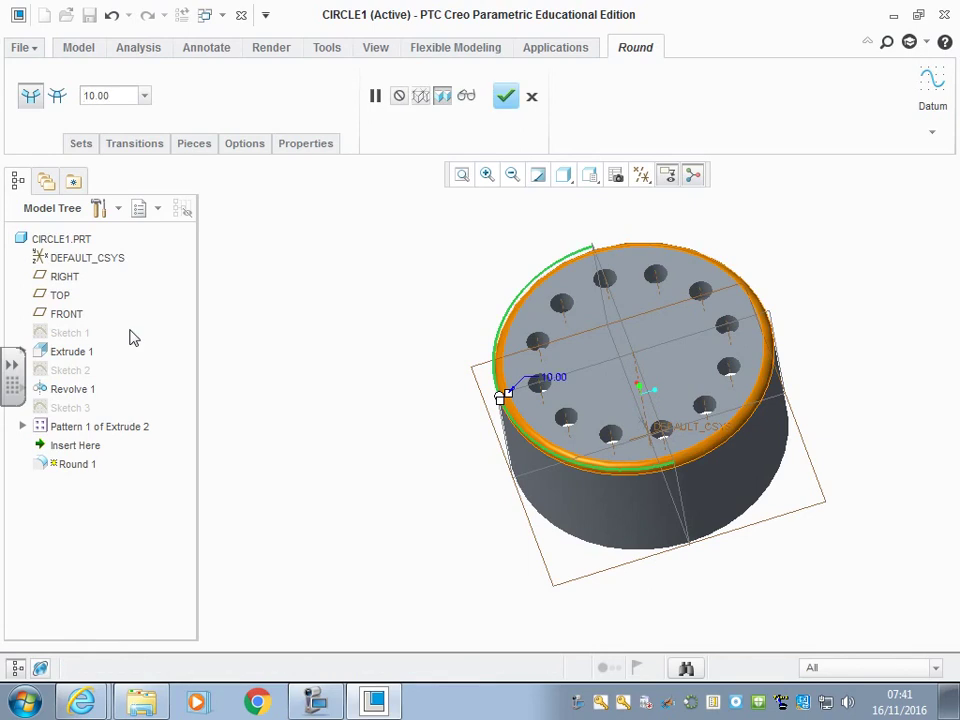
pyautogui.write('100')
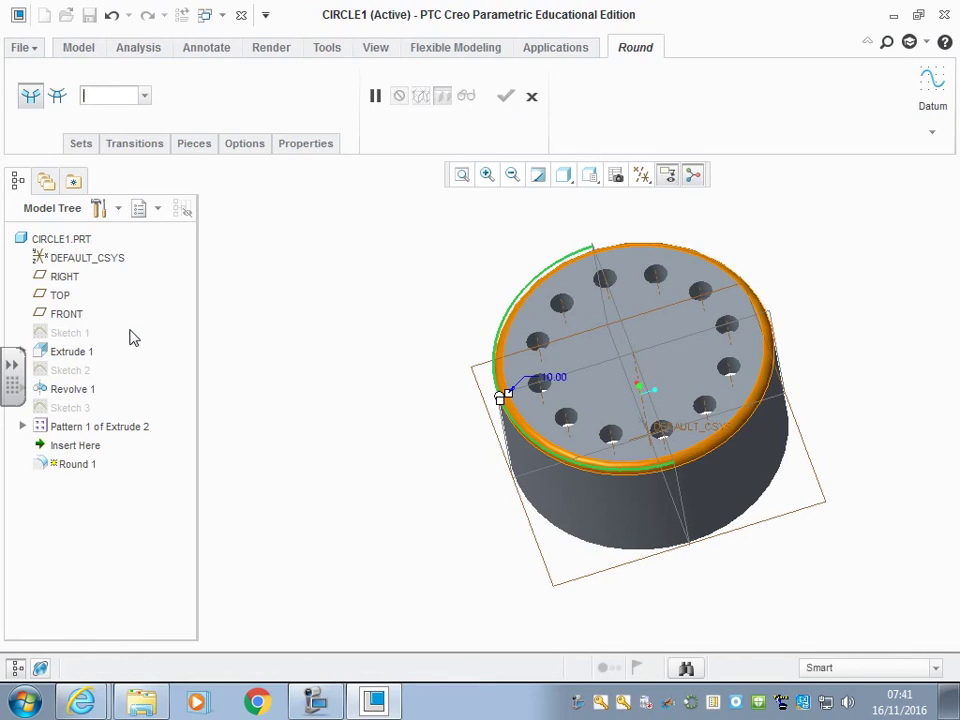
pyautogui.press('Return')
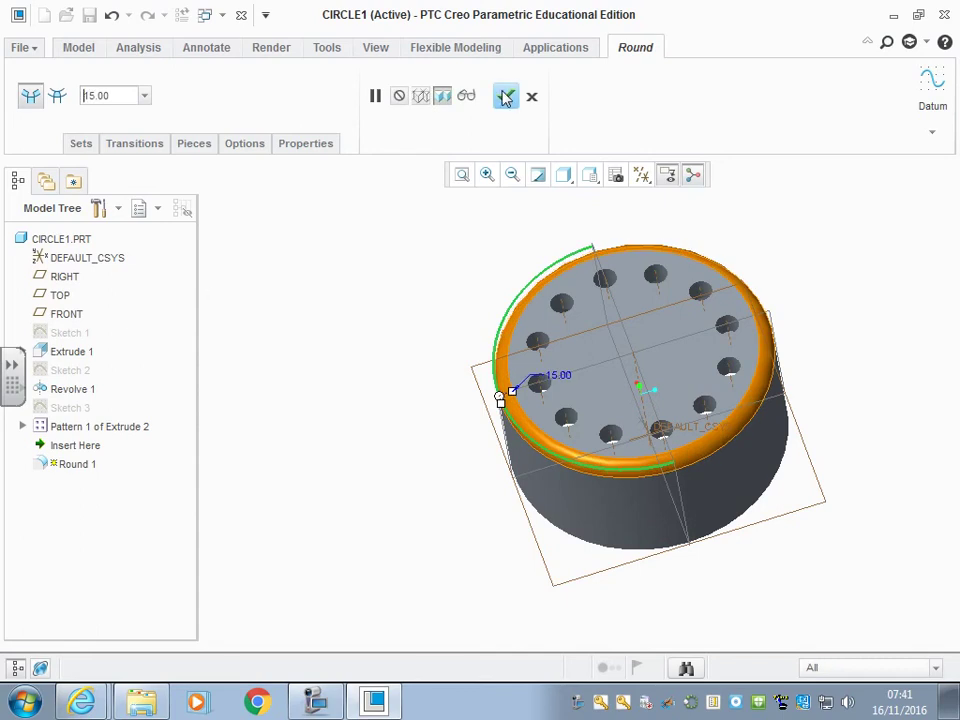
pyautogui.click(506, 96)
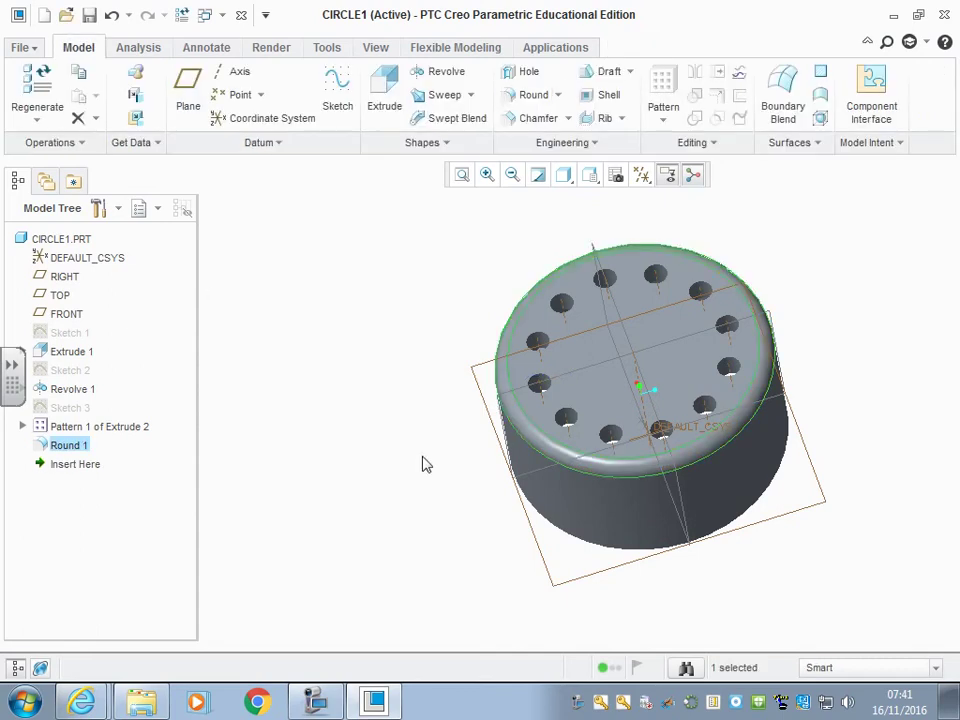
pyautogui.moveTo(842, 574)
pyautogui.mouseDown(button='middle')
pyautogui.moveTo(838, 587)
pyautogui.moveTo(829, 568)
pyautogui.mouseUp(button='middle')
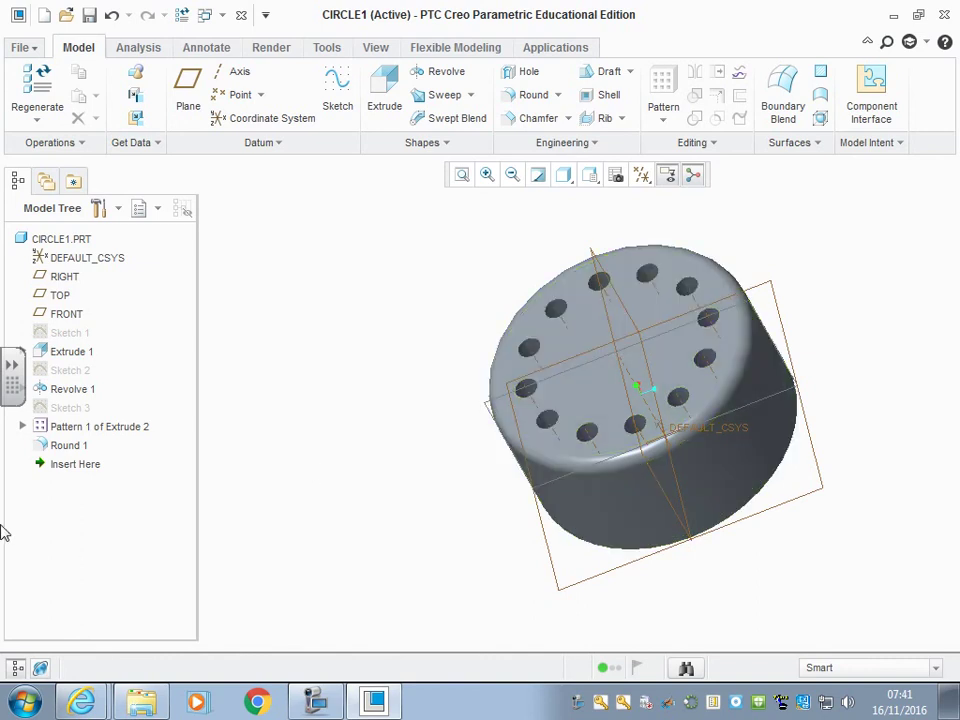
# - Redefine Pattern 1 of Extrude 2, excluding hole members from the ring
pyautogui.click(77, 428)
pyautogui.rightClick(77, 428)
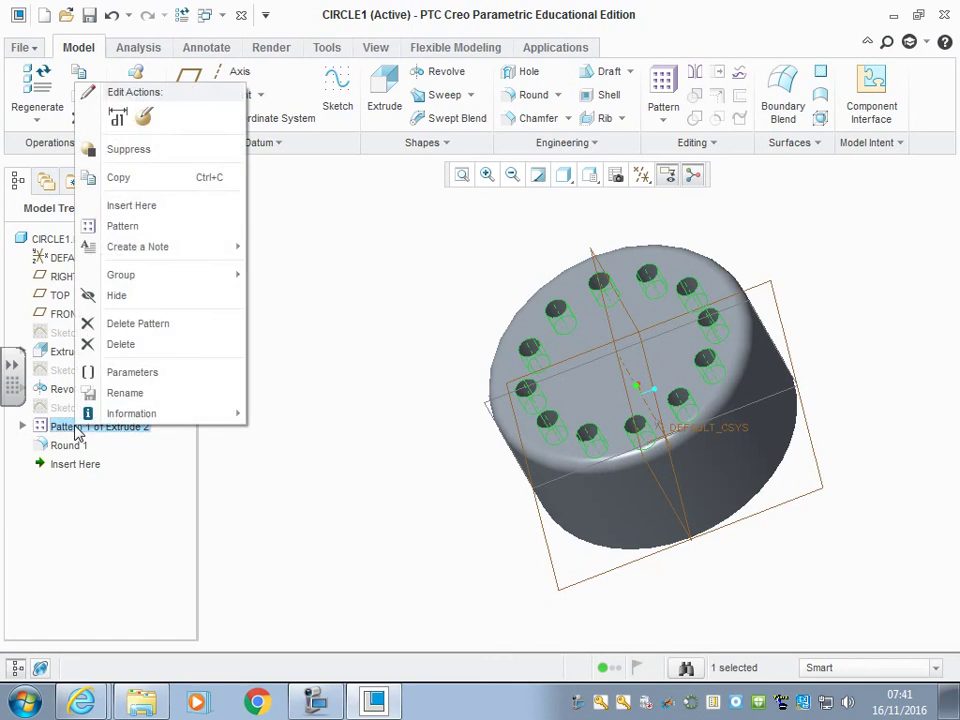
pyautogui.click(150, 122)
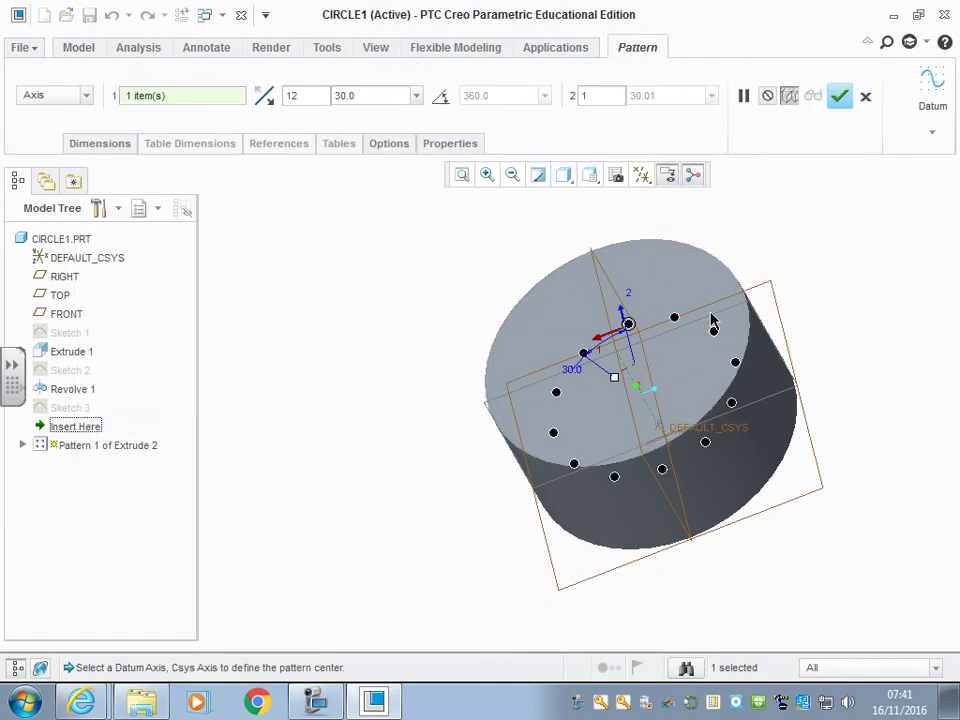
pyautogui.click(675, 320)
pyautogui.click(840, 95)
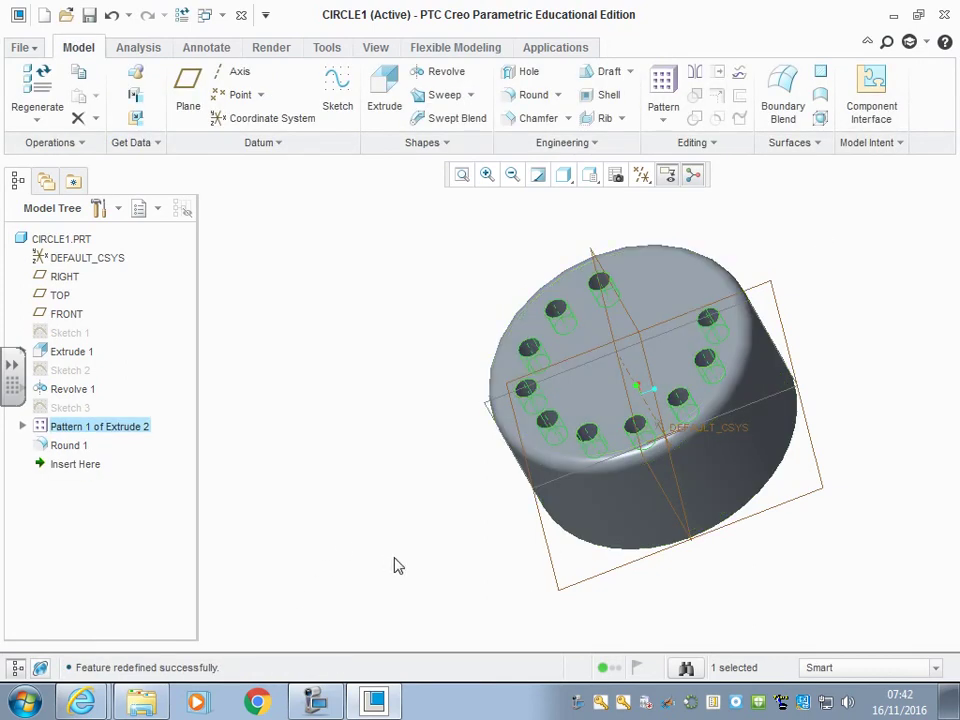
pyautogui.moveTo(495, 578)
pyautogui.mouseDown(button='middle')
pyautogui.moveTo(429, 531)
pyautogui.moveTo(381, 542)
pyautogui.moveTo(388, 617)
pyautogui.mouseUp(button='middle')
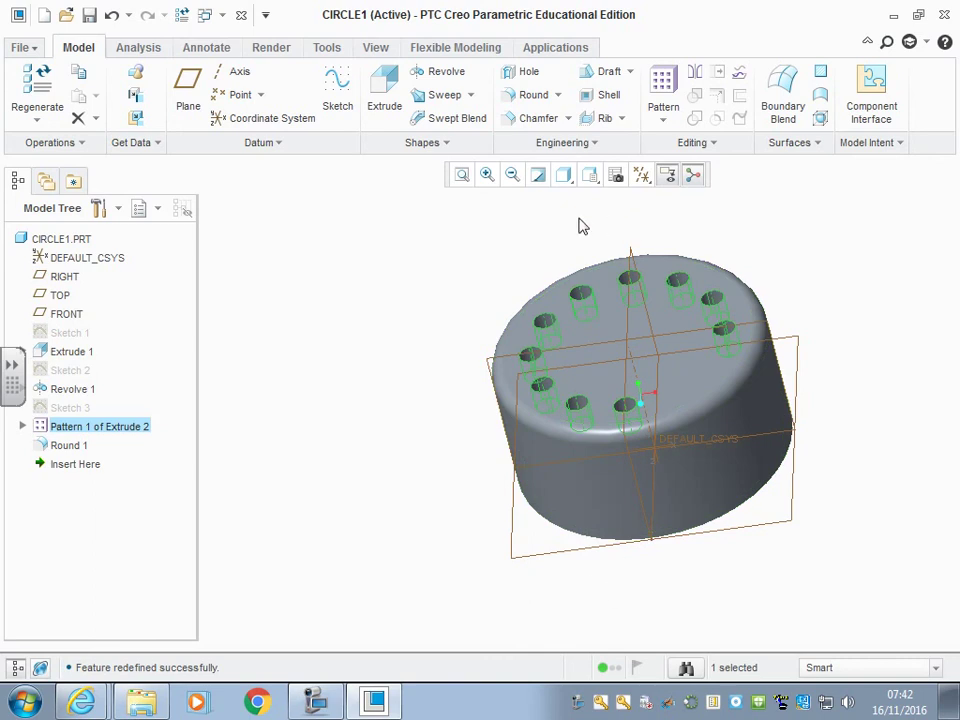
pyautogui.click(315, 702)
# - Start a sketch on the FRONT plane and draw a circle centred at the origin
pyautogui.moveTo(551, 281); pyautogui.dragTo(553, 285, button='middle')
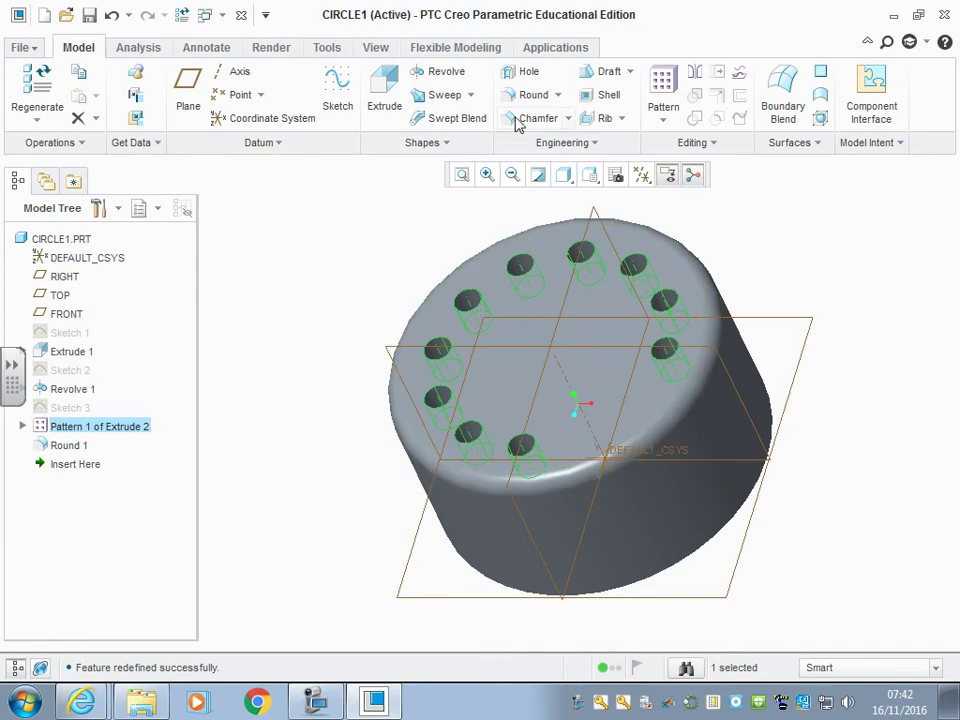
pyautogui.click(338, 88)
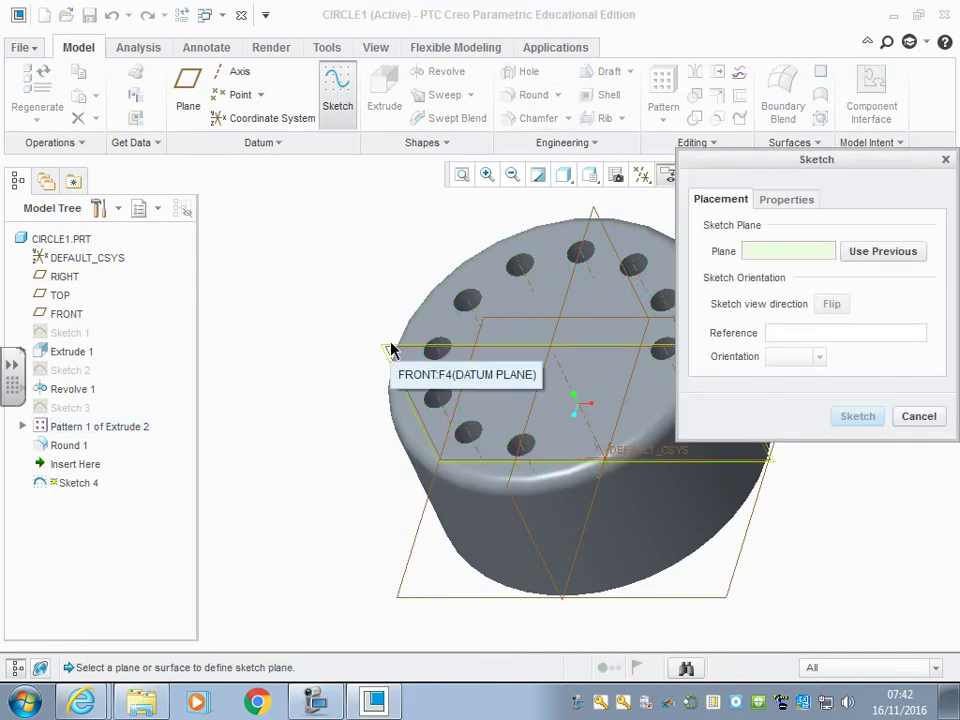
pyautogui.click(392, 348)
pyautogui.click(857, 417)
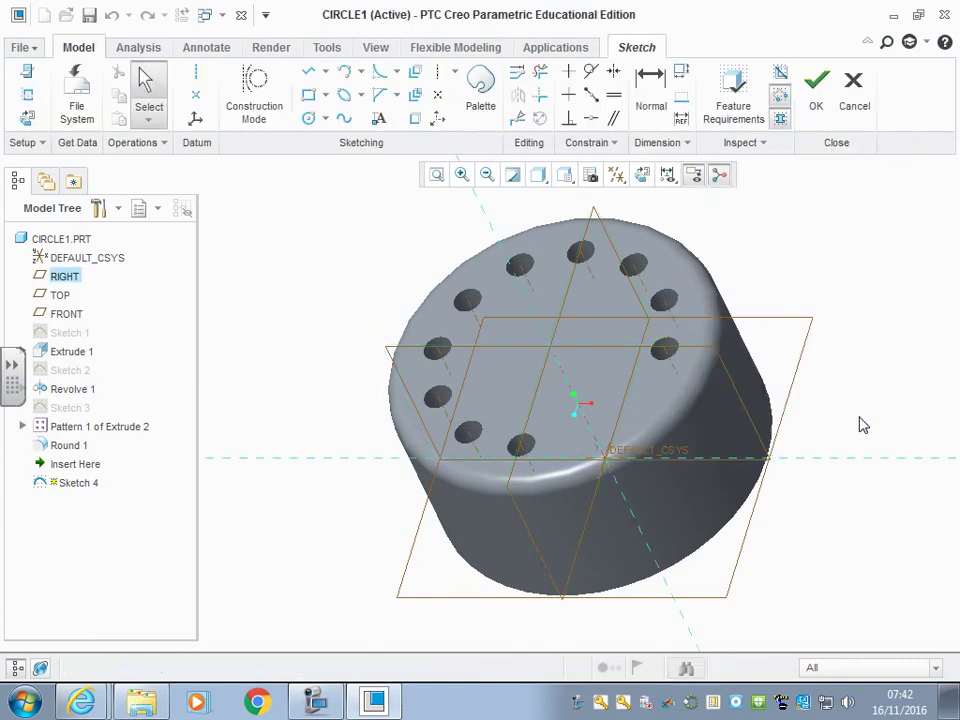
pyautogui.click(310, 120)
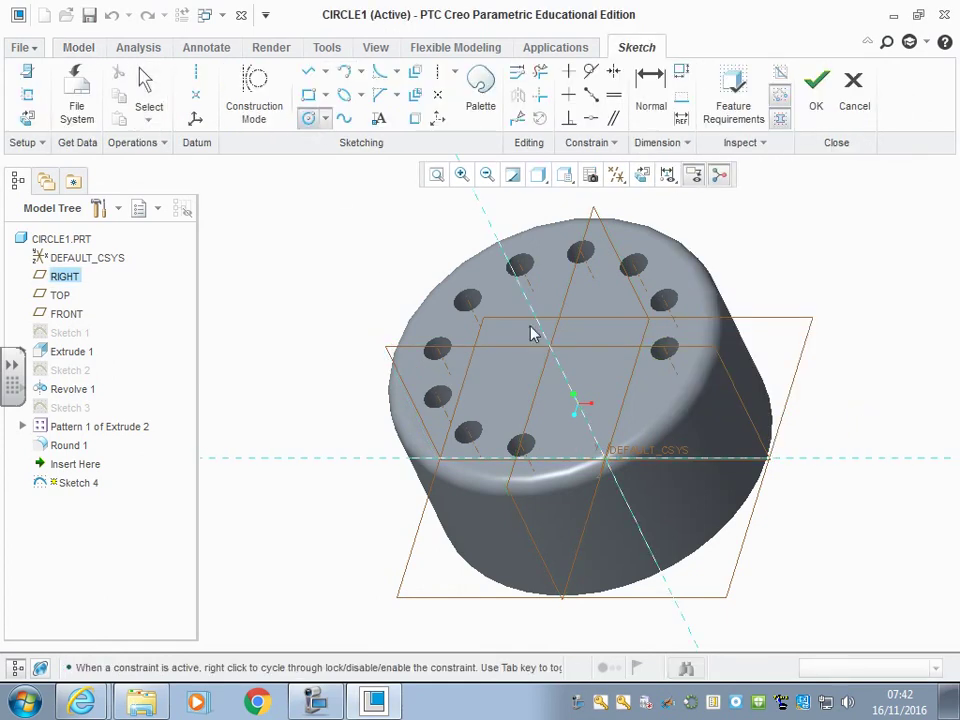
pyautogui.click(581, 411)
pyautogui.click(606, 401)
pyautogui.click(564, 175)
pyautogui.click(484, 265)
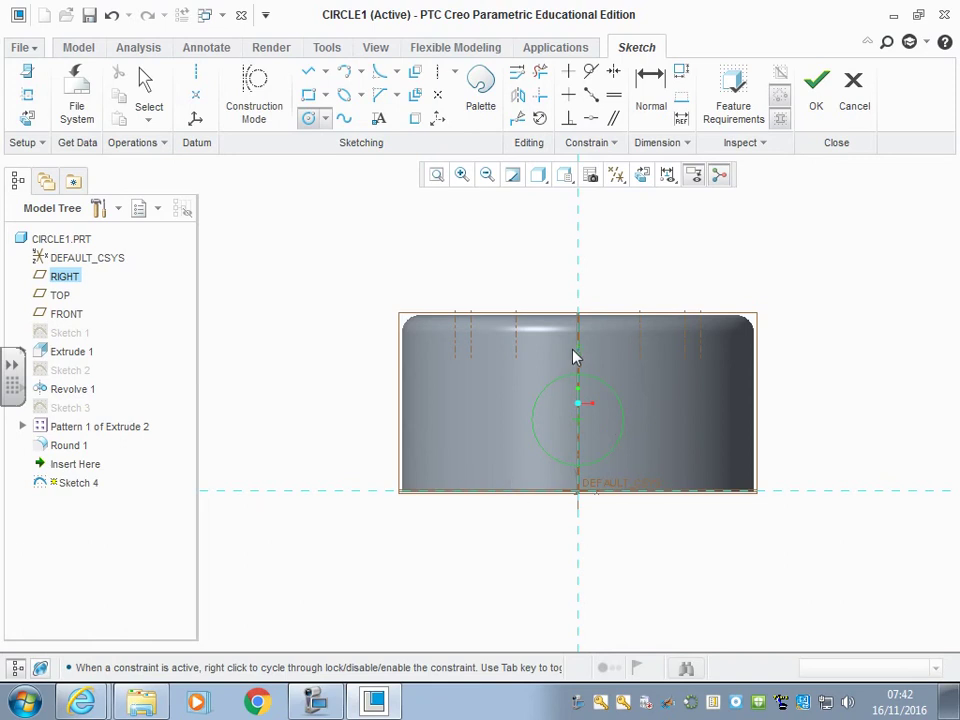
# - Change the circle's 60.87 height dimension to 60 and its diameter to 90
pyautogui.click(146, 100)
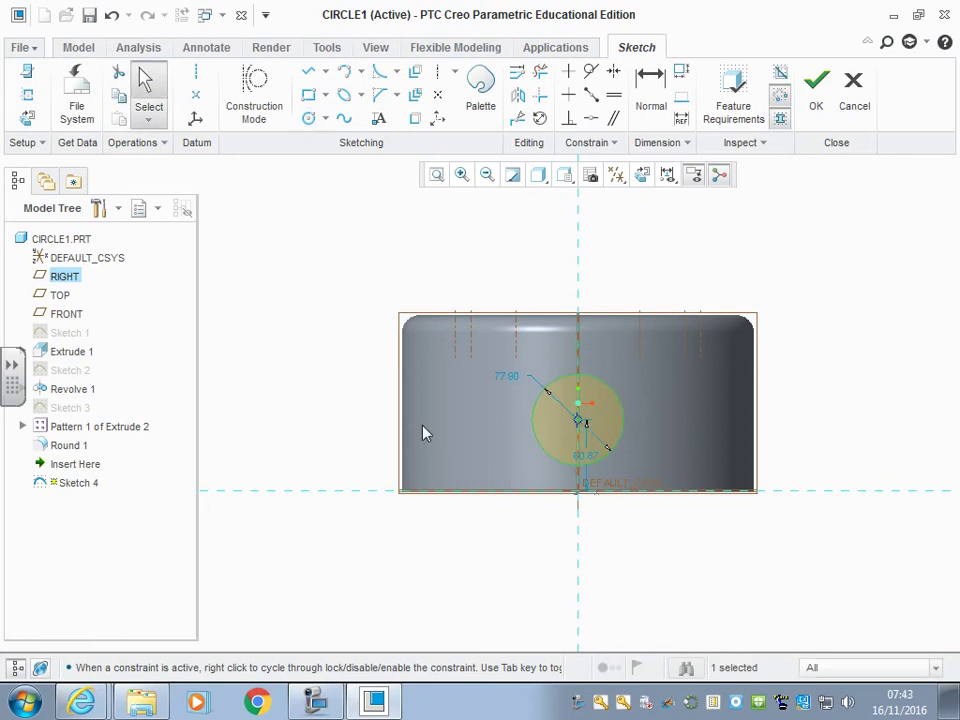
pyautogui.doubleClick(589, 458)
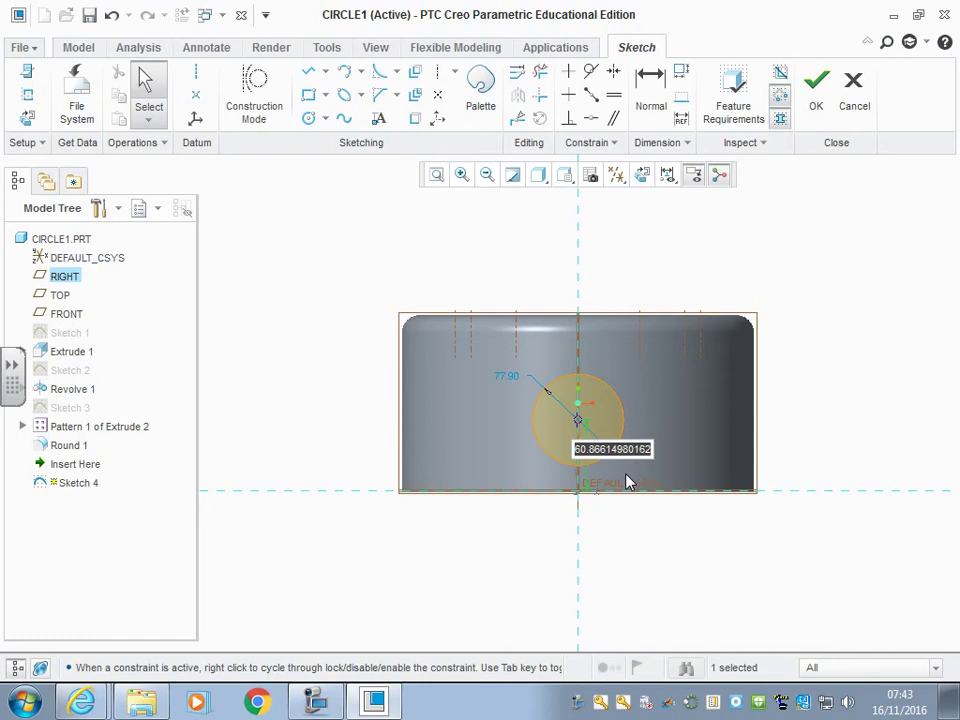
pyautogui.write('60')
pyautogui.press('Return')
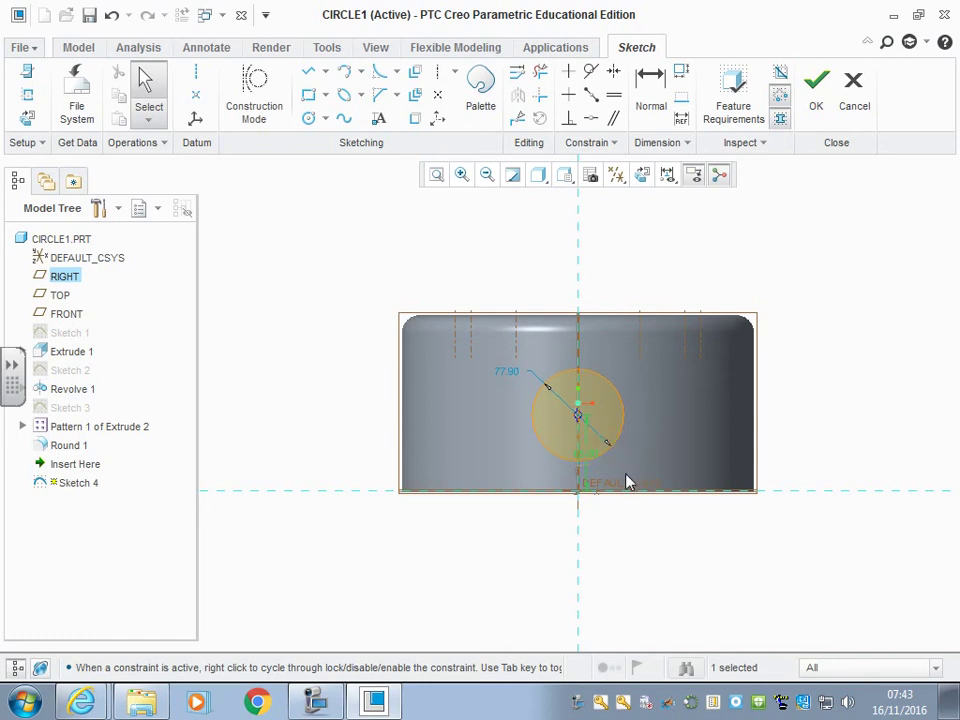
pyautogui.doubleClick(508, 376)
pyautogui.write('90')
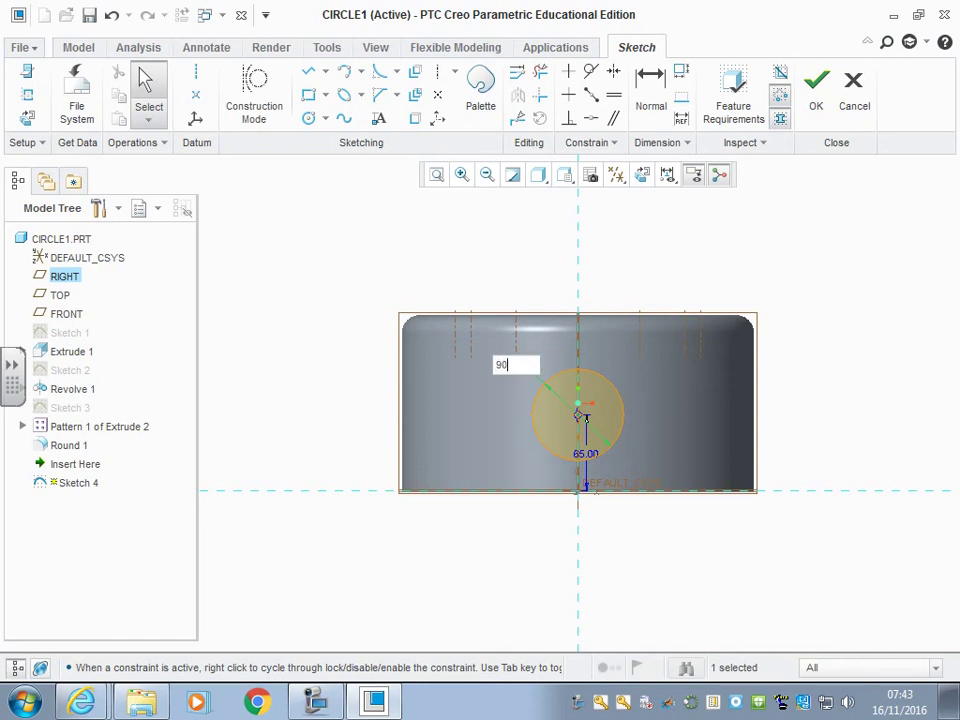
pyautogui.press('Return')
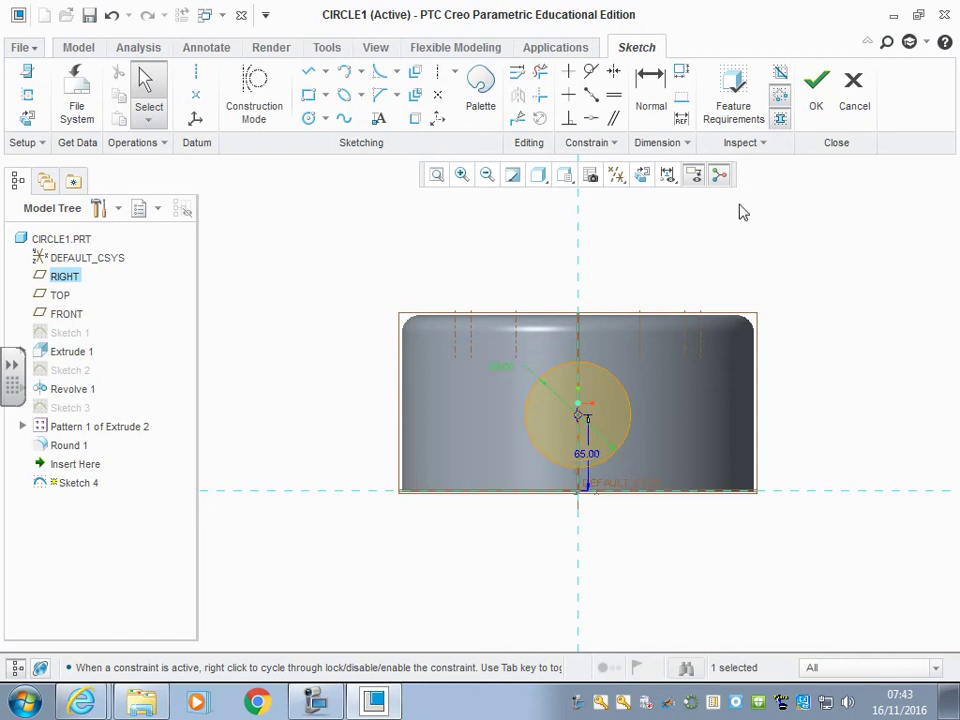
# - Extrude the circle symmetrically to 458.40 as a material-removing cut through both walls
pyautogui.click(818, 88)
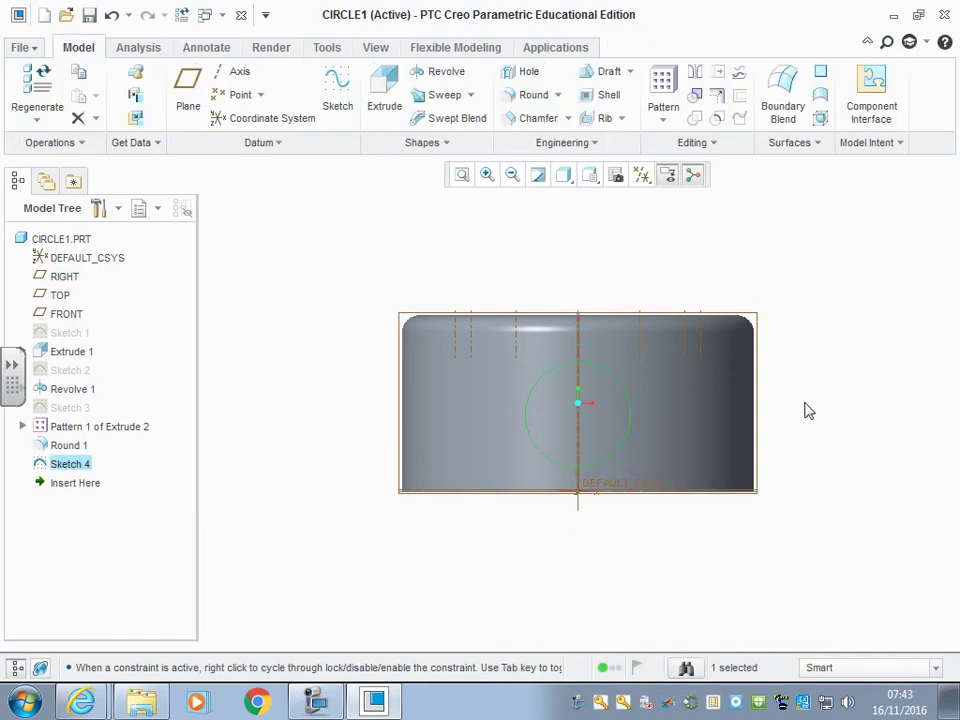
pyautogui.moveTo(812, 420); pyautogui.dragTo(842, 360, button='middle')
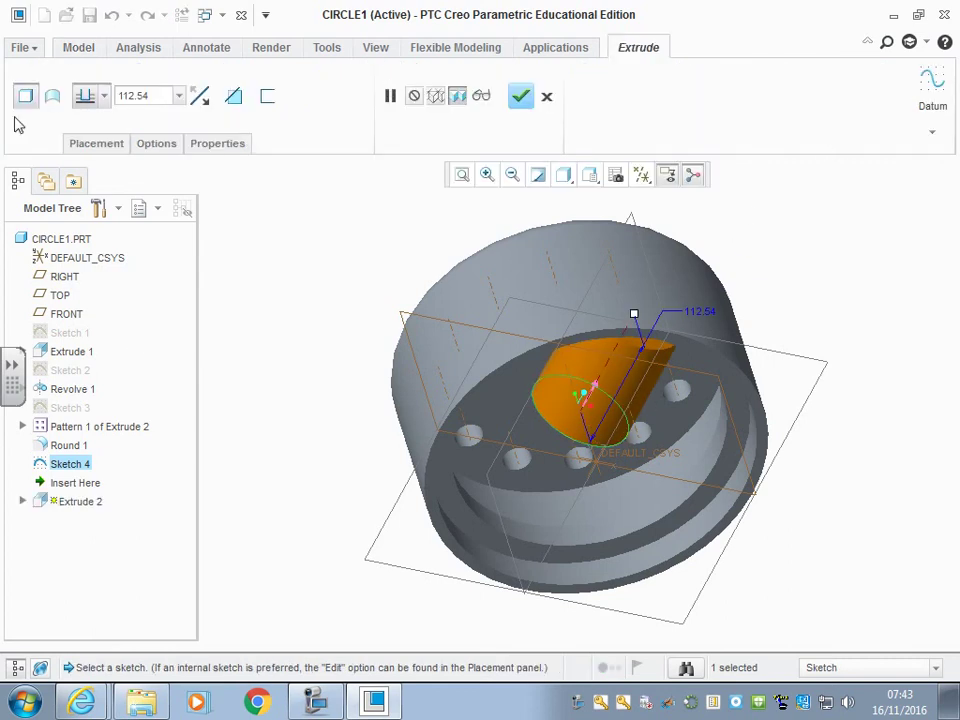
pyautogui.click(80, 97)
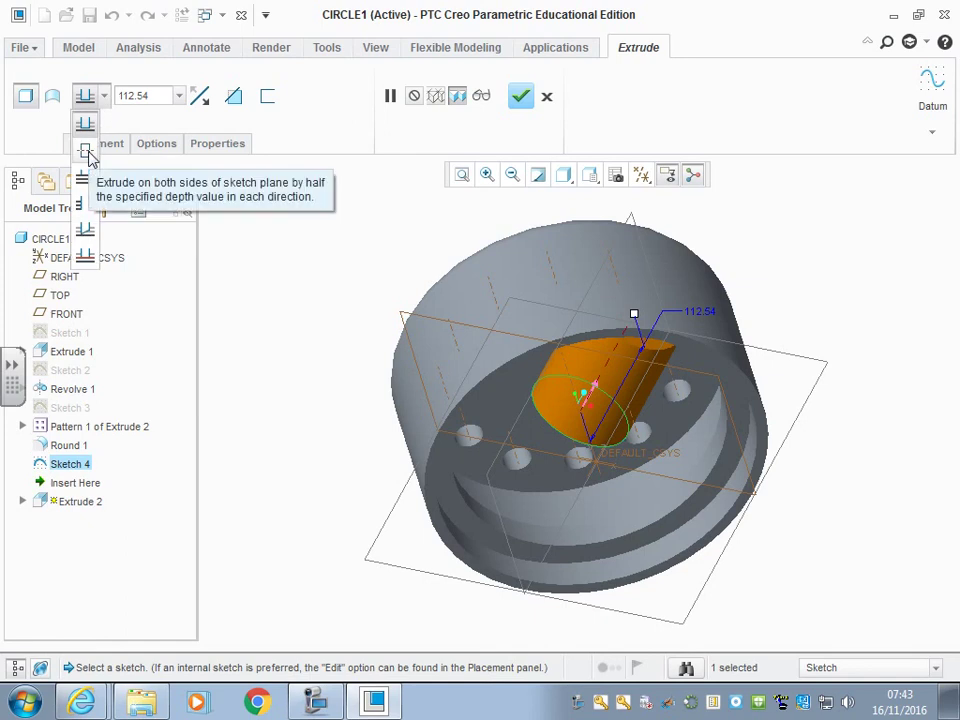
pyautogui.click(87, 152)
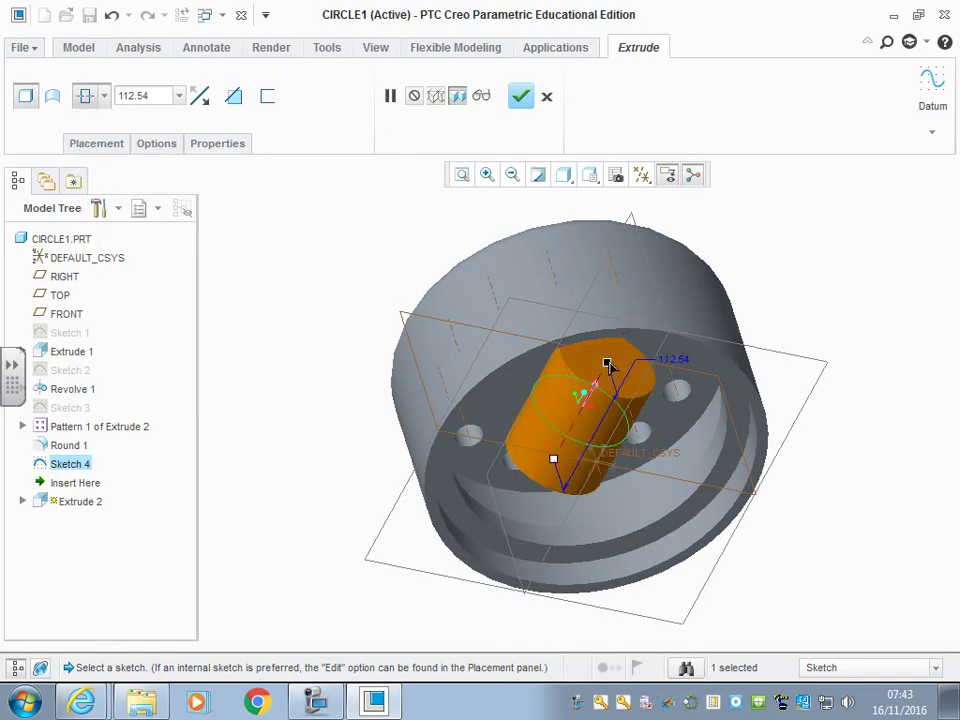
pyautogui.moveTo(609, 362); pyautogui.dragTo(639, 304)
pyautogui.moveTo(689, 219); pyautogui.dragTo(689, 213)
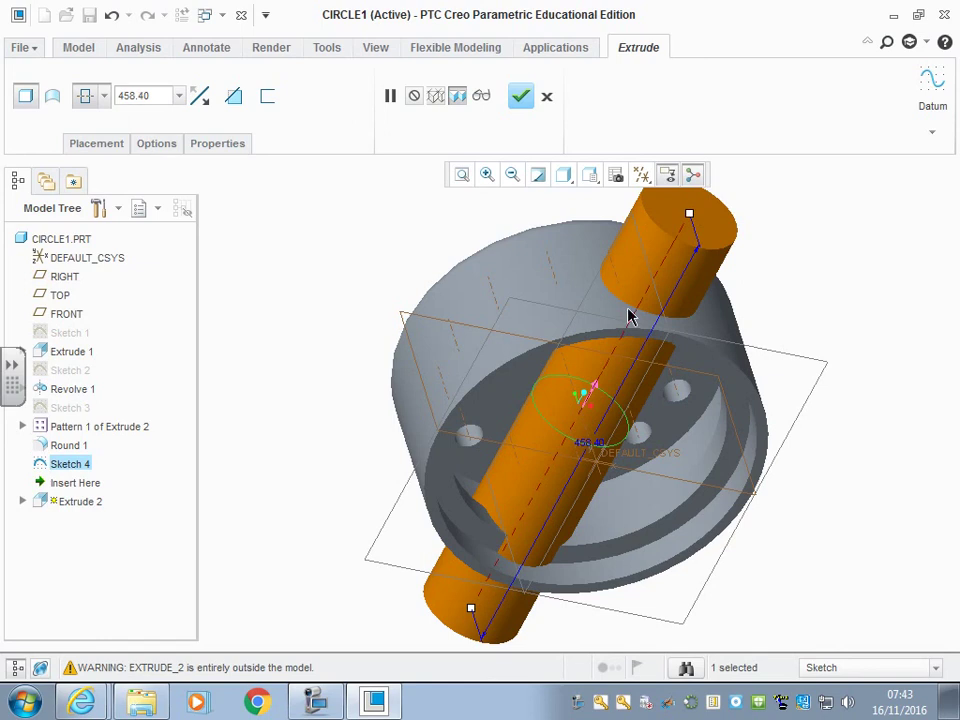
pyautogui.click(233, 96)
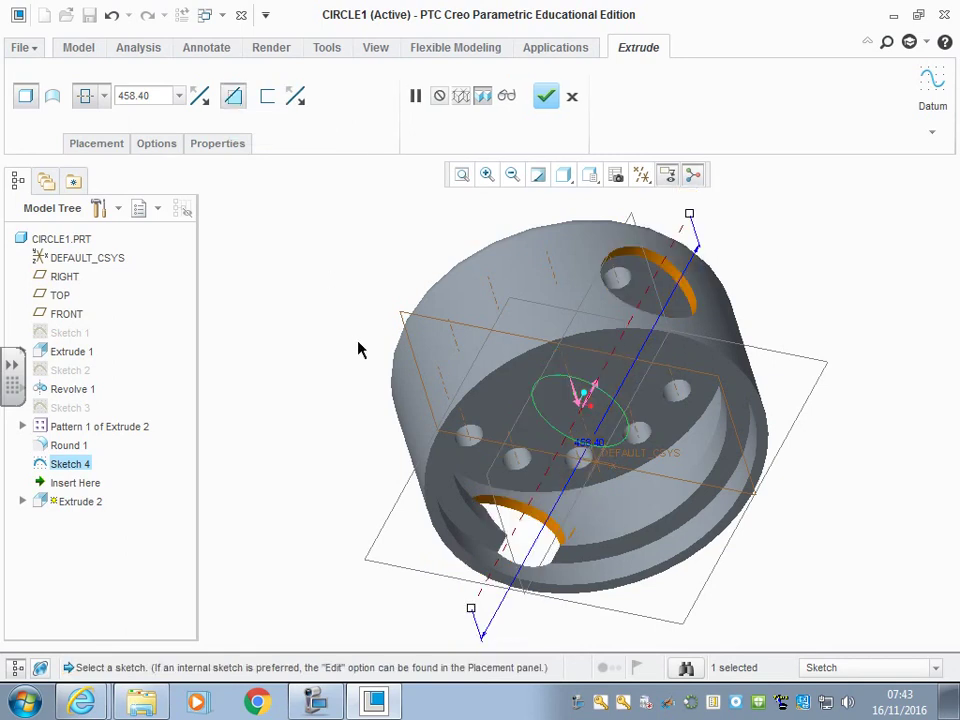
pyautogui.click(547, 96)
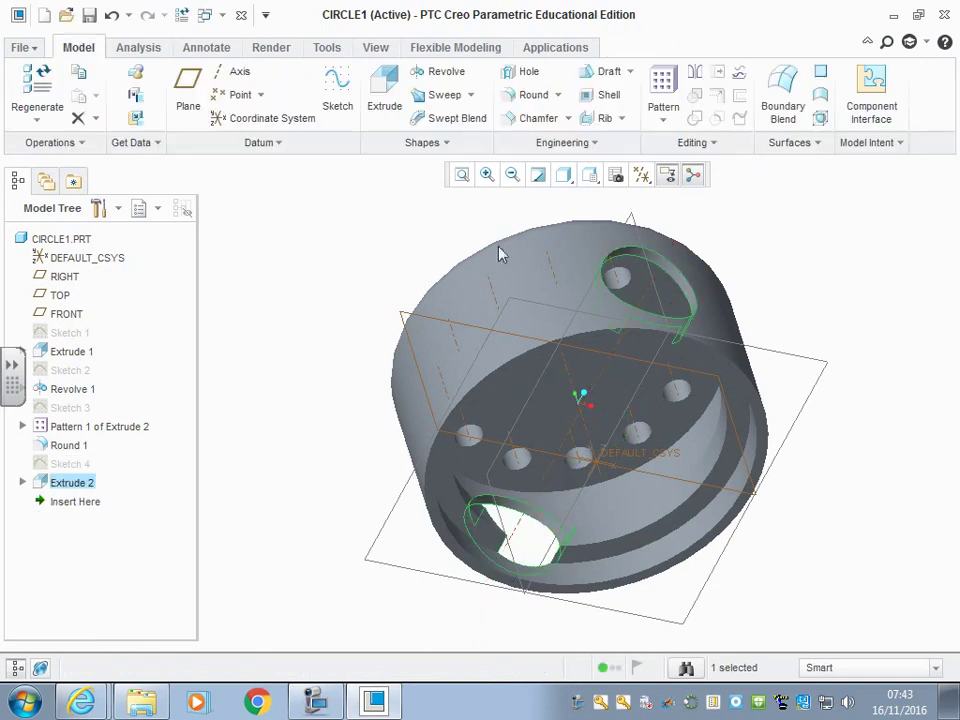